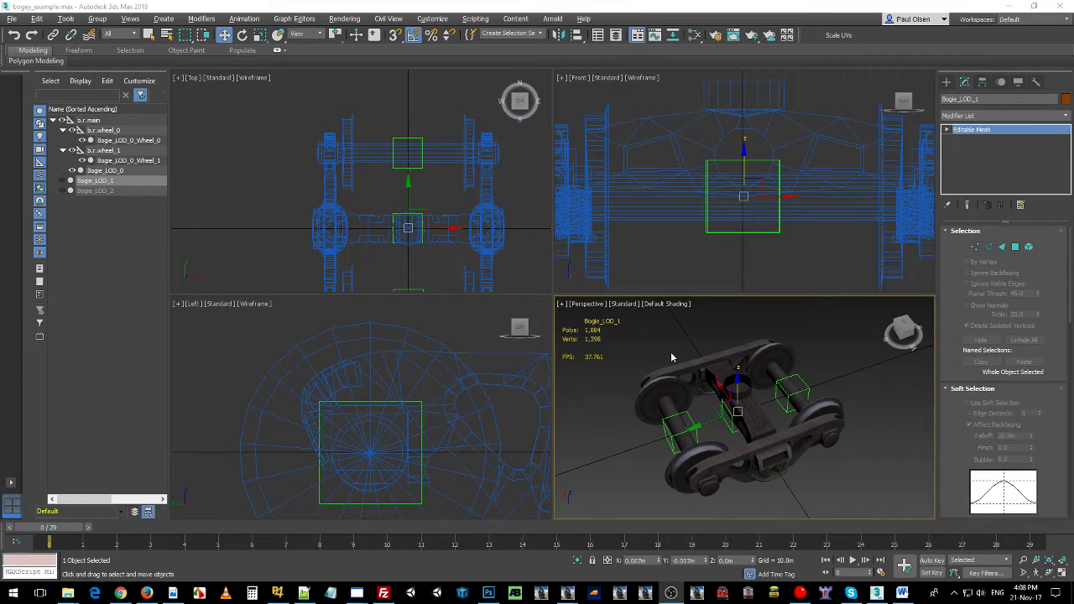
# Hide the Bogie_LOD_0, Bogie_LOD_0_Wheel_1 and Bogie_LOD_0_Wheel_0 meshes.
pyautogui.click(71, 170)
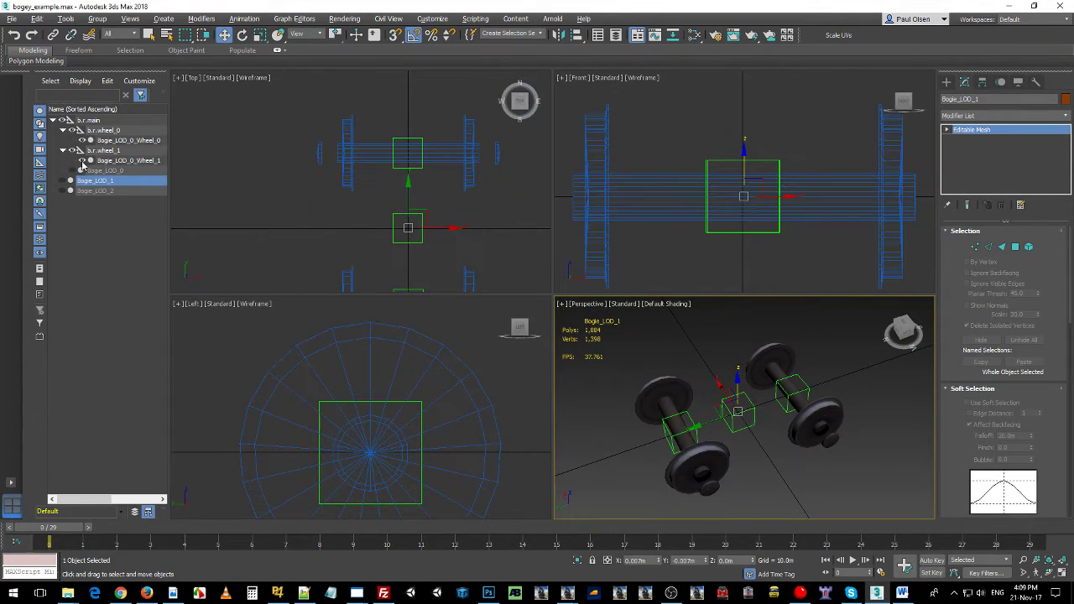
pyautogui.click(82, 160)
pyautogui.click(81, 140)
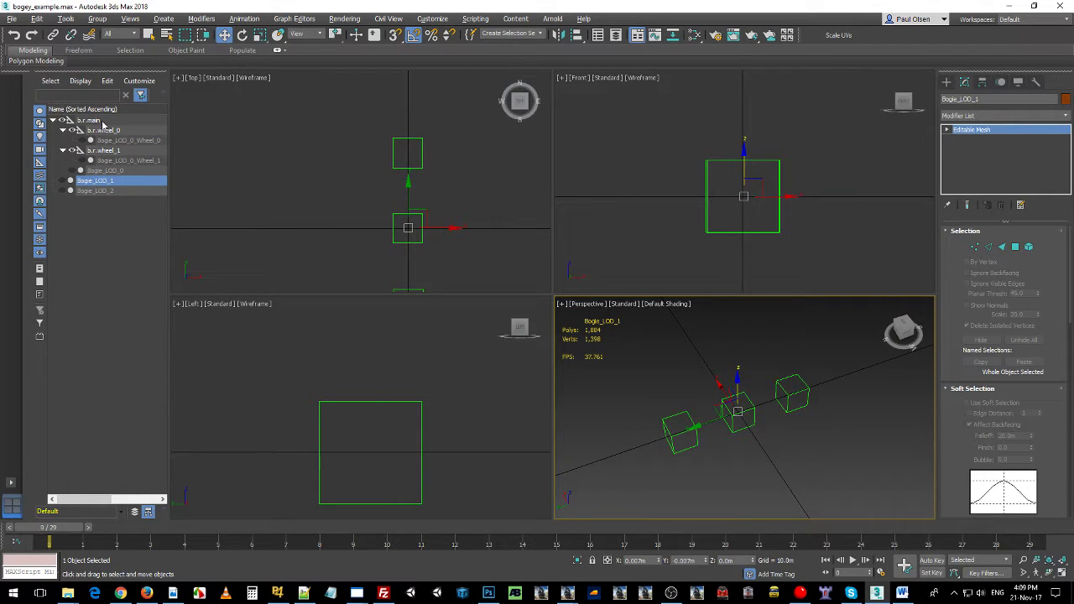
# Examine the b.r.main, b.r.wheel_0 and b.r.wheel_1 dummies one by one and scrub the timeline to check their animation.
pyautogui.click(101, 121)
pyautogui.click(102, 130)
pyautogui.click(103, 150)
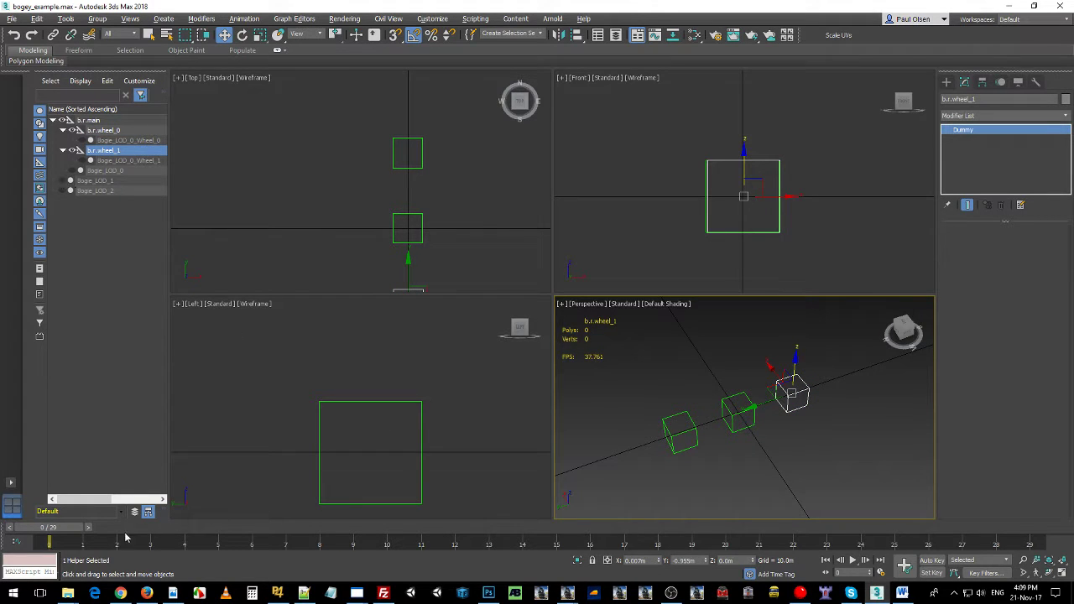
pyautogui.moveTo(65, 528); pyautogui.dragTo(3, 556)
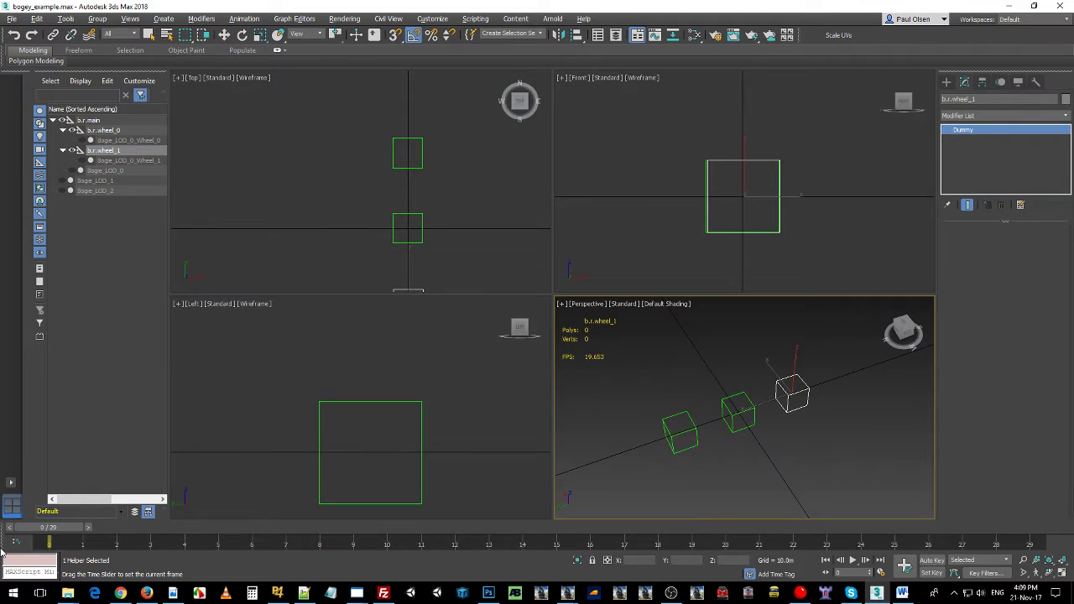
pyautogui.press('w')
# Select and unhide the Bogie_LOD_1 mesh.
pyautogui.click(67, 181)
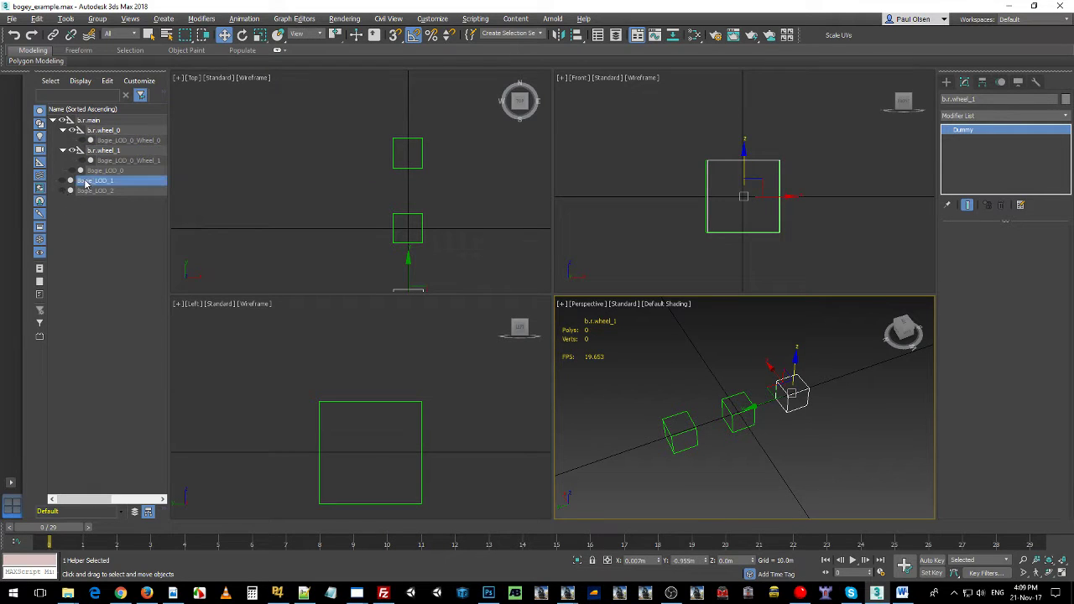
pyautogui.click(63, 181)
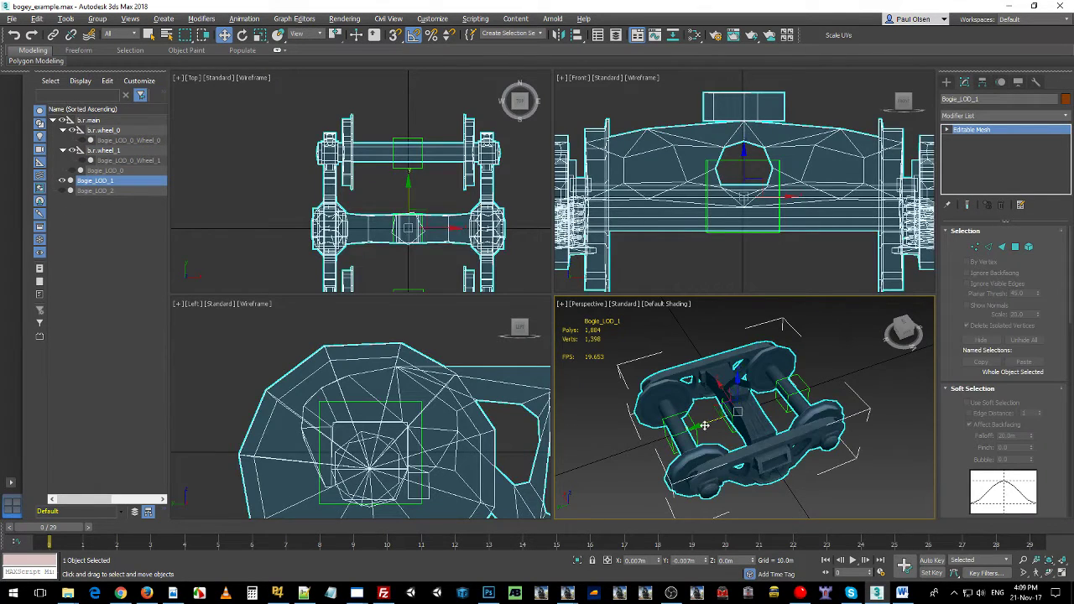
pyautogui.scroll(5, 712, 424)
pyautogui.keyDown('alt'); pyautogui.moveTo(737, 433); pyautogui.dragTo(772, 484, button='middle'); pyautogui.keyUp('alt')
pyautogui.scroll(-5, 731, 391)
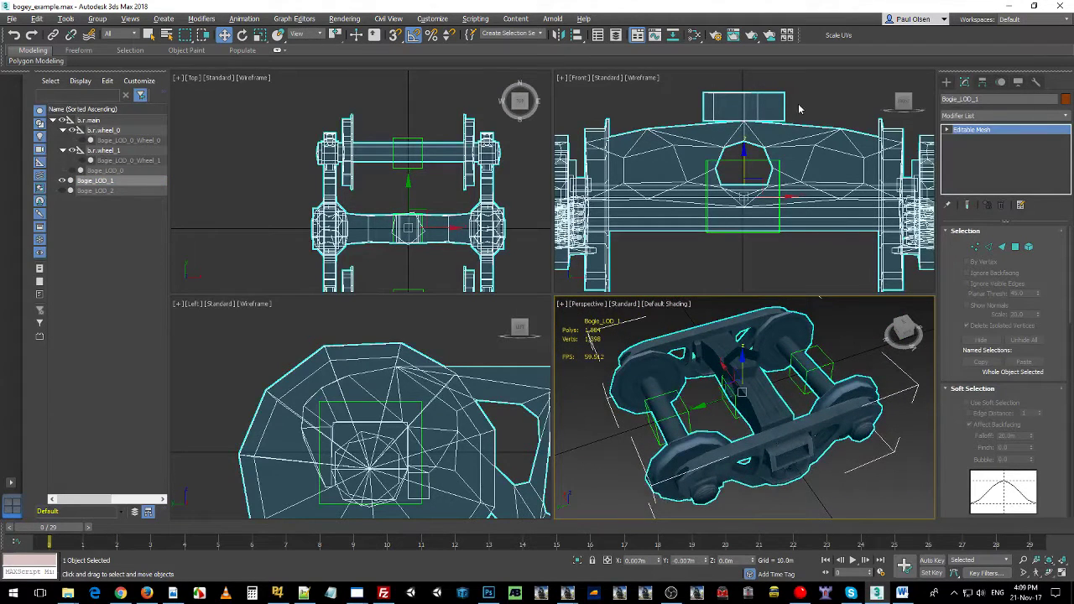
# Apply a Skin modifier to Bogie_LOD_1 with b.r.main, b.r.wheel_0 and b.r.wheel_1 as its bones.
pyautogui.click(1067, 116)
pyautogui.write('sk')
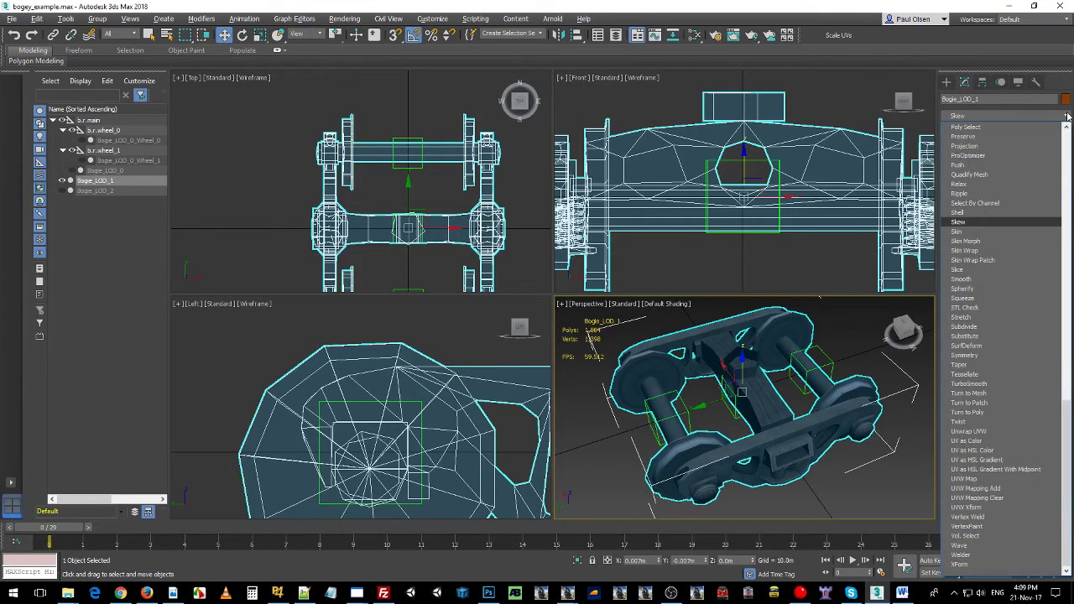
pyautogui.write('in')
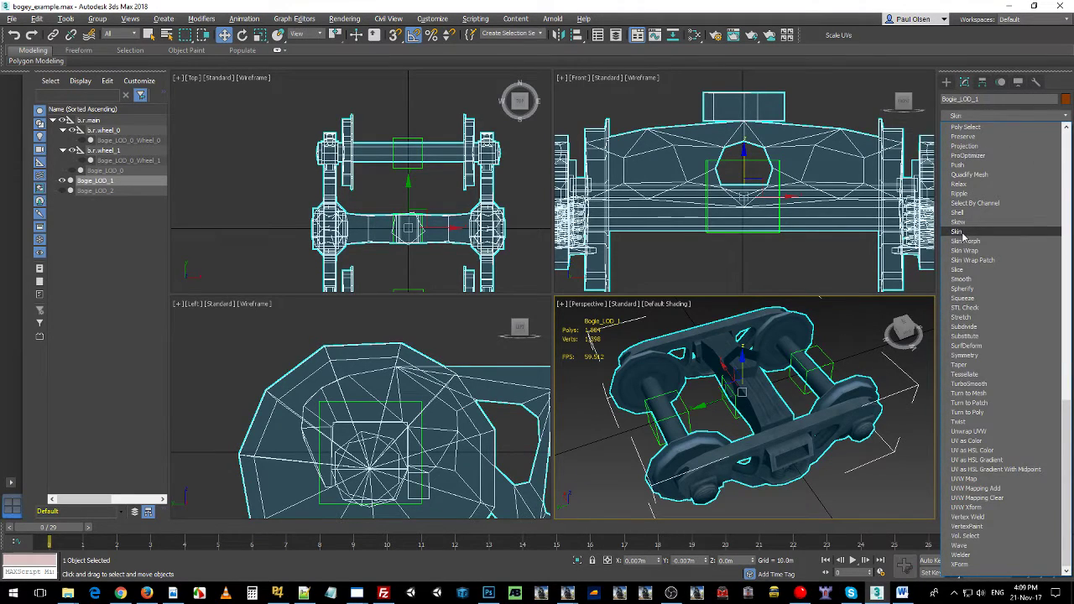
pyautogui.press('Return')
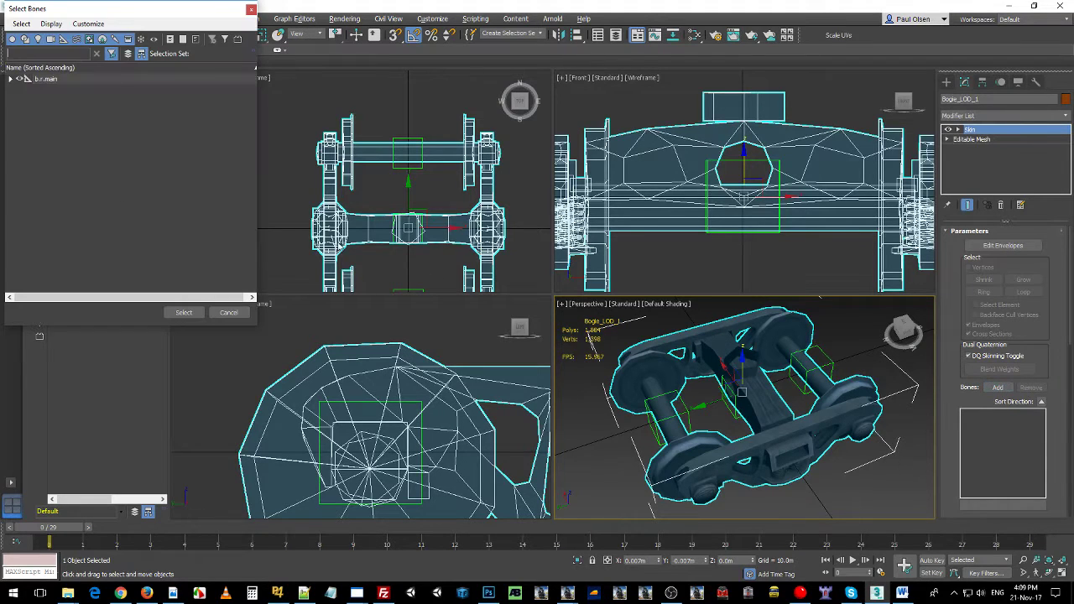
pyautogui.click(10, 79)
pyautogui.moveTo(41, 87); pyautogui.dragTo(54, 101)
pyautogui.click(184, 312)
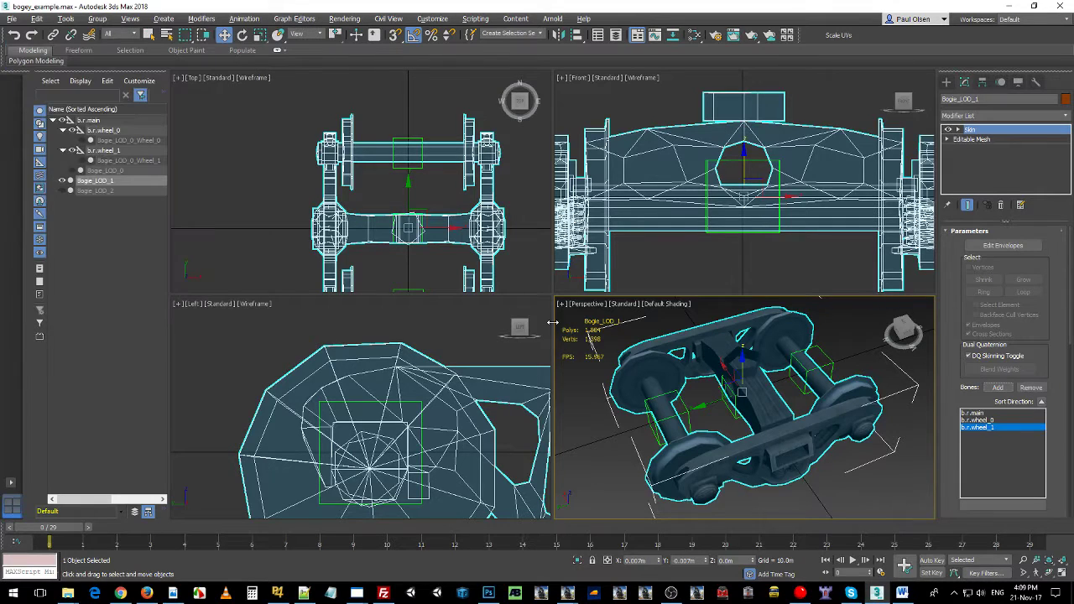
# Turn on envelope editing in the Skin modifier and enable vertex selection.
pyautogui.click(1011, 246)
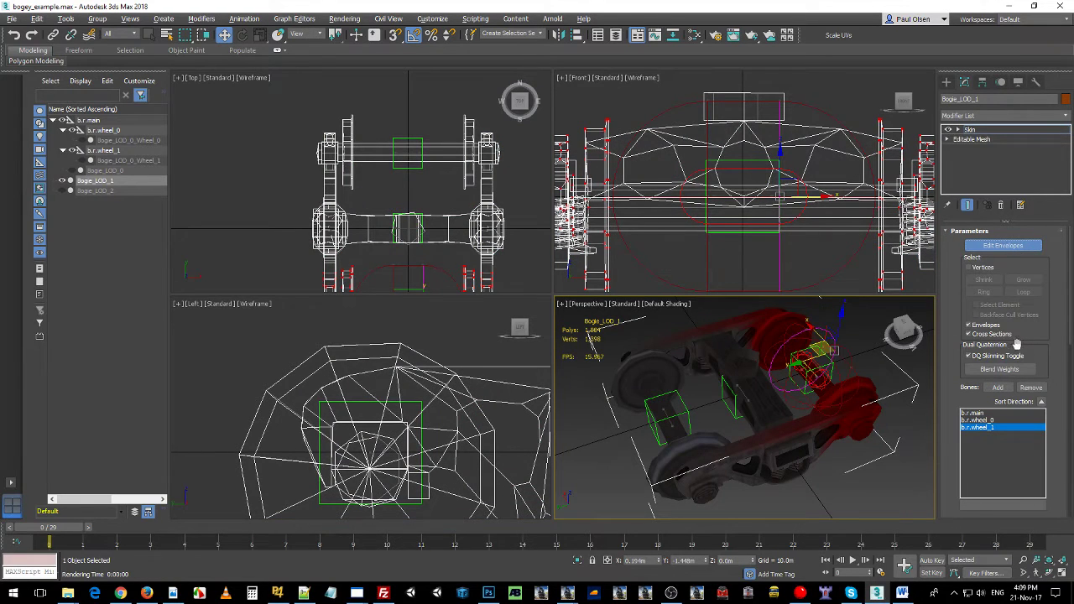
pyautogui.click(983, 268)
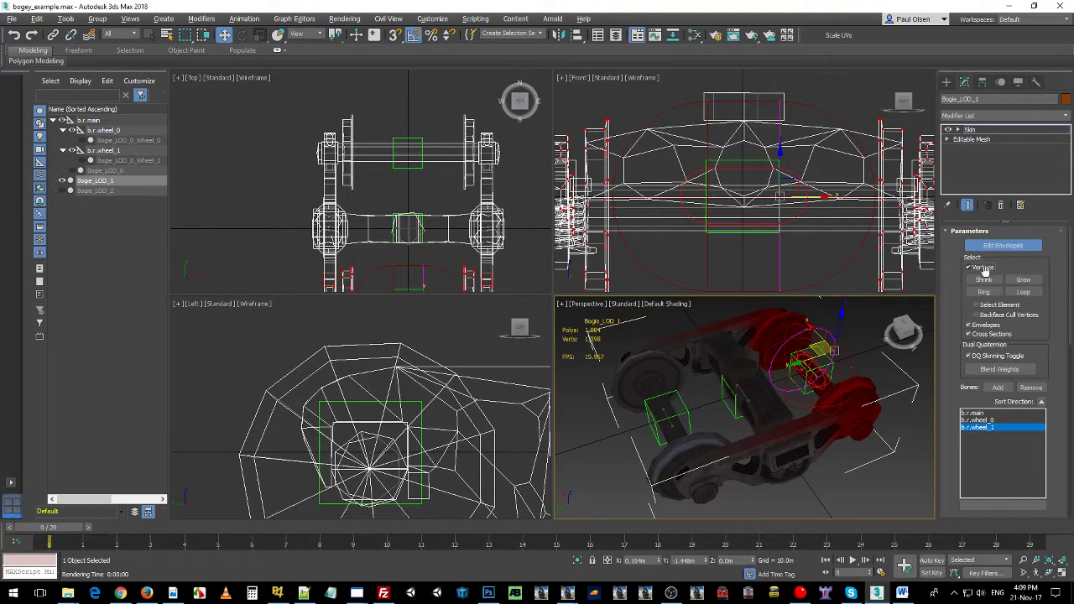
pyautogui.click(990, 421)
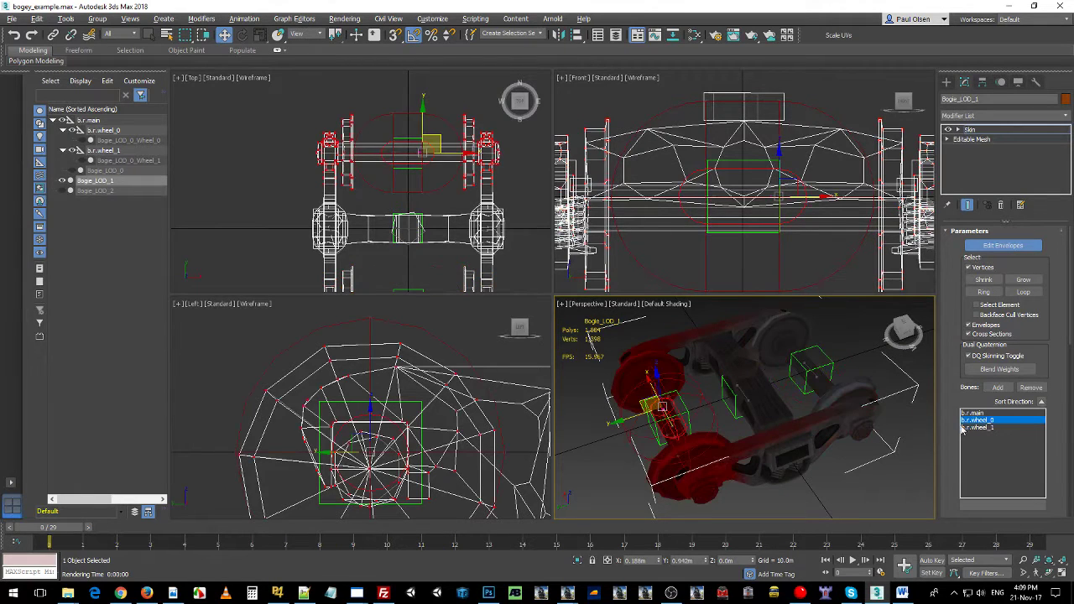
pyautogui.scroll(4, 467, 187)
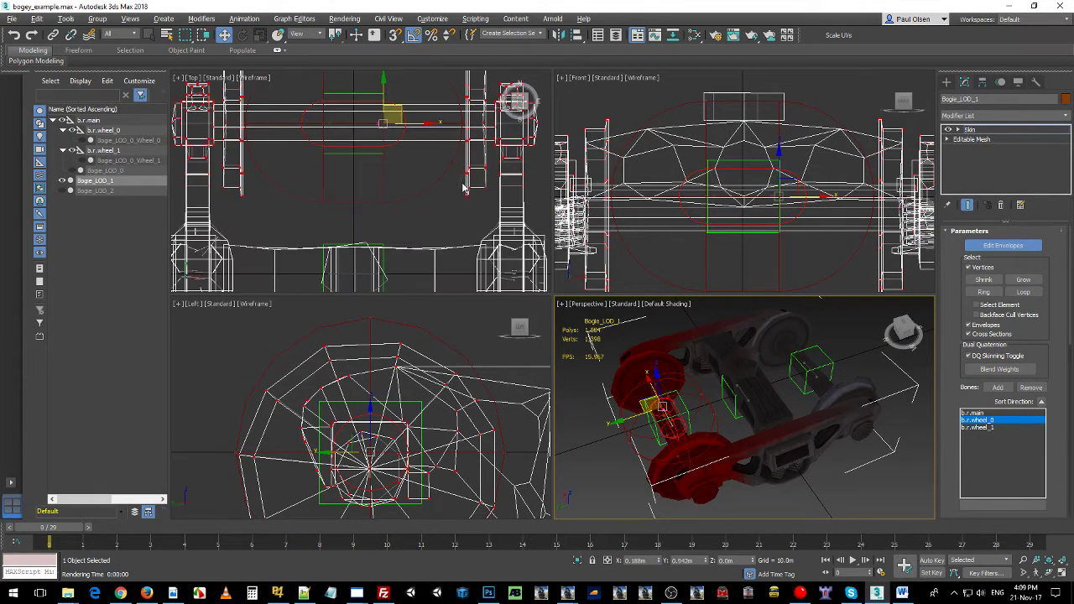
pyautogui.moveTo(367, 196); pyautogui.dragTo(331, 212, button='middle')
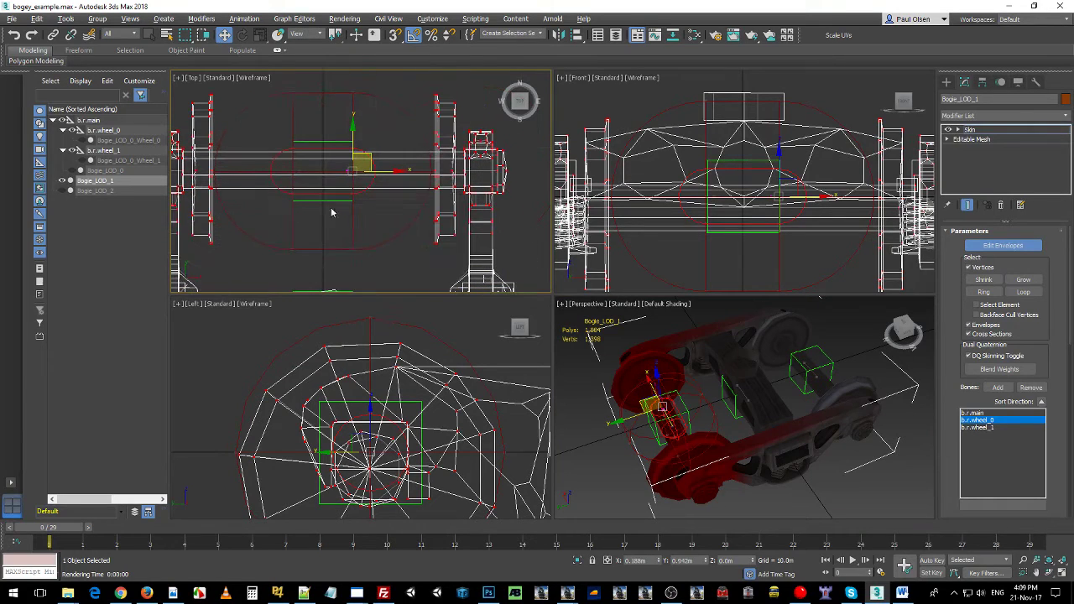
pyautogui.moveTo(422, 84); pyautogui.dragTo(463, 260)
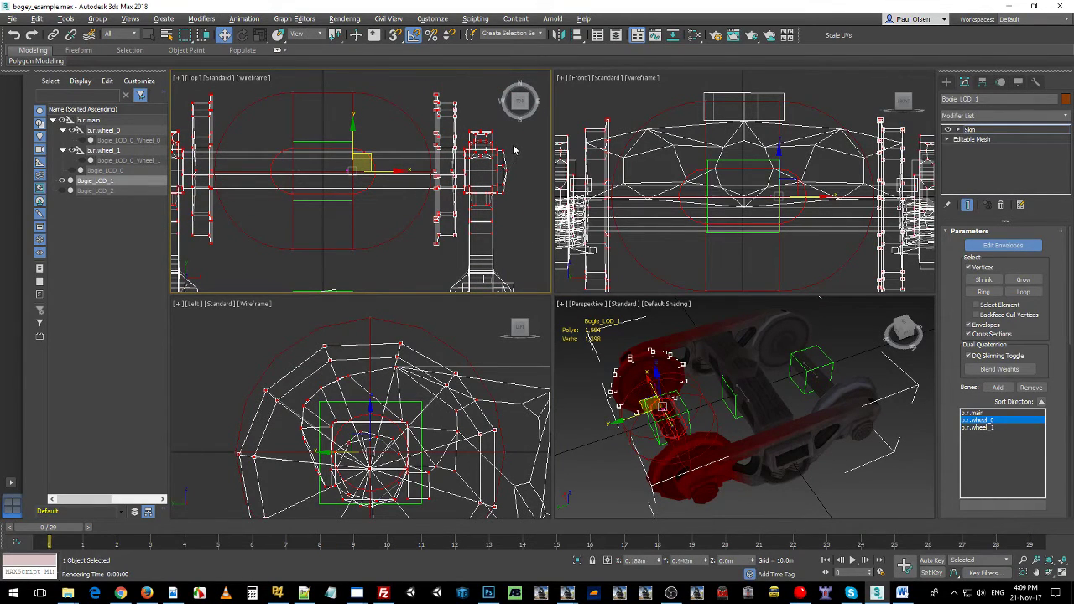
pyautogui.scroll(-5, 515, 149)
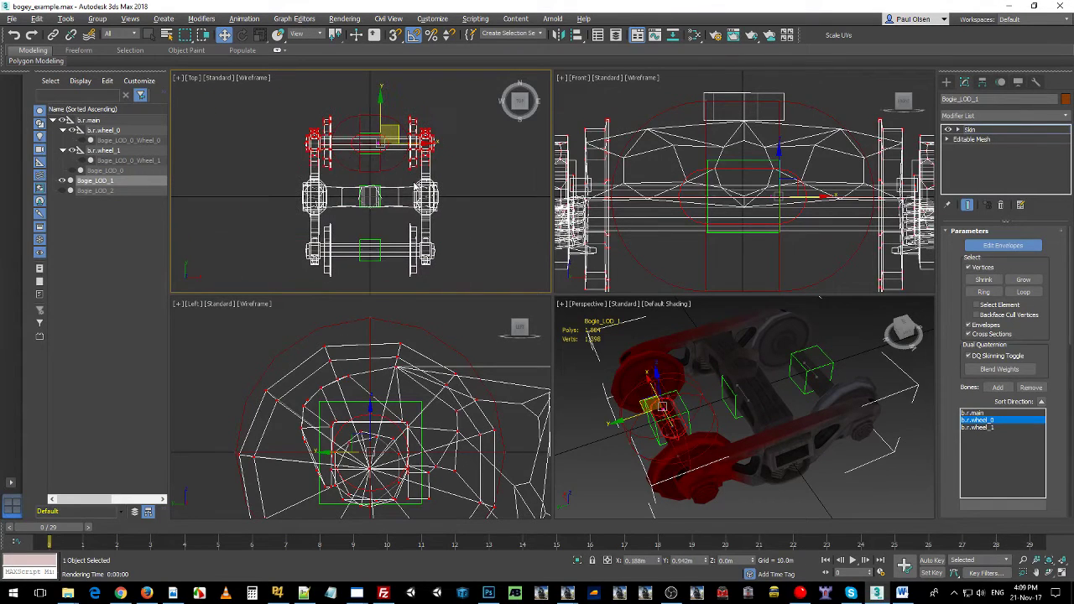
# Select all of the bogie's vertices and set their absolute effect to 1.0 for the b.r.main bone.
pyautogui.moveTo(487, 304); pyautogui.dragTo(488, 304)
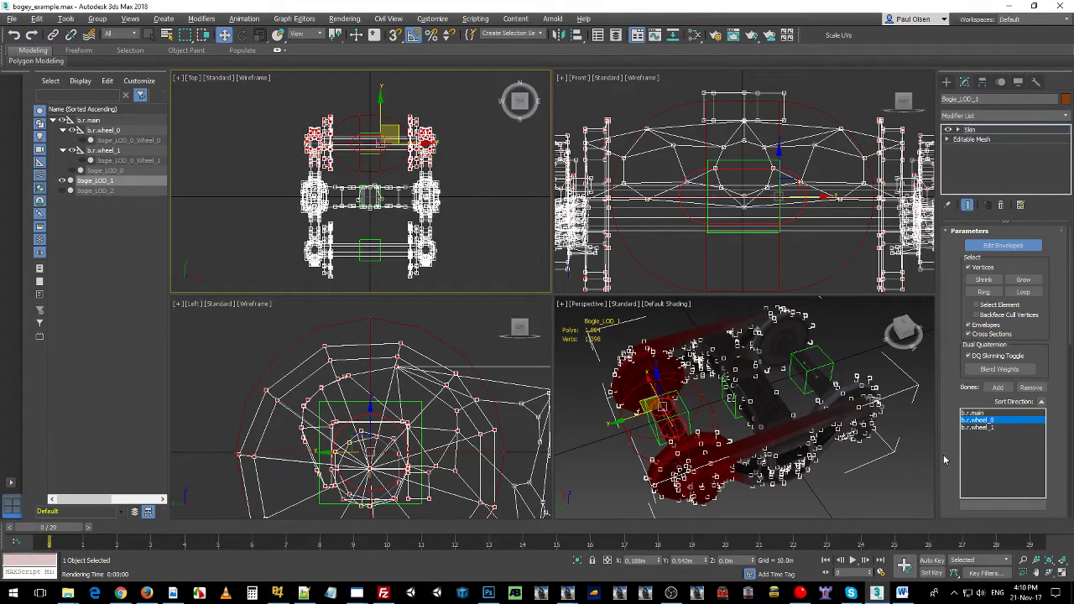
pyautogui.scroll(-6, 1037, 420)
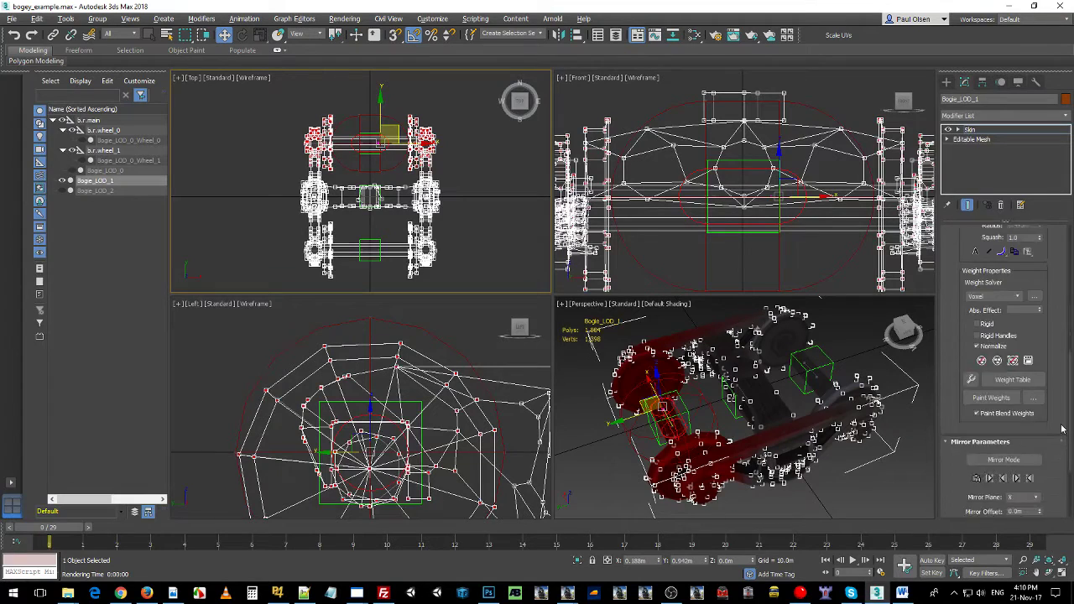
pyautogui.scroll(1, 1038, 379)
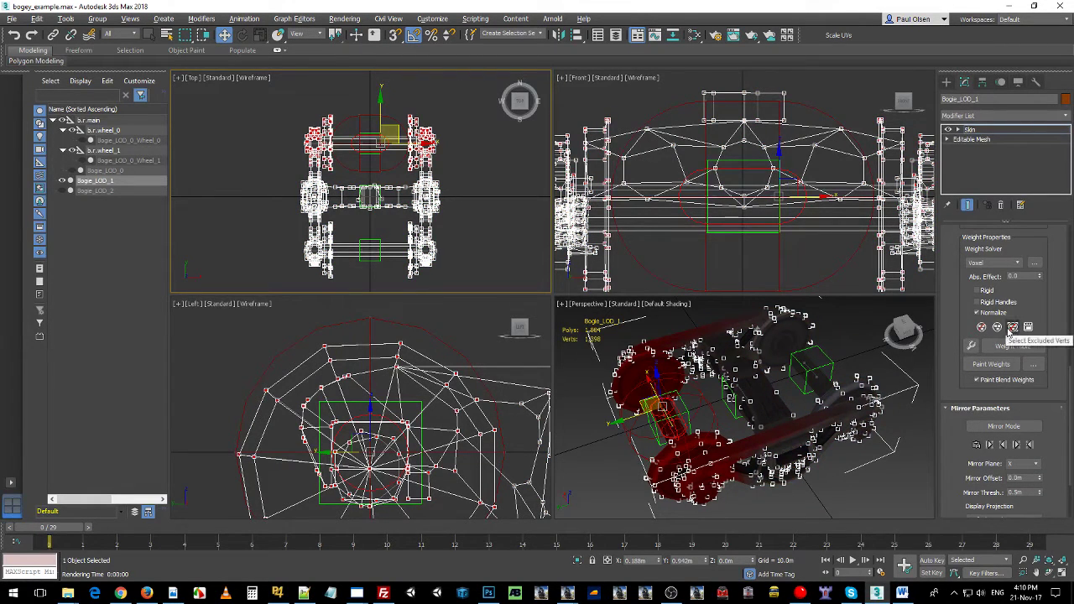
pyautogui.scroll(7, 984, 267)
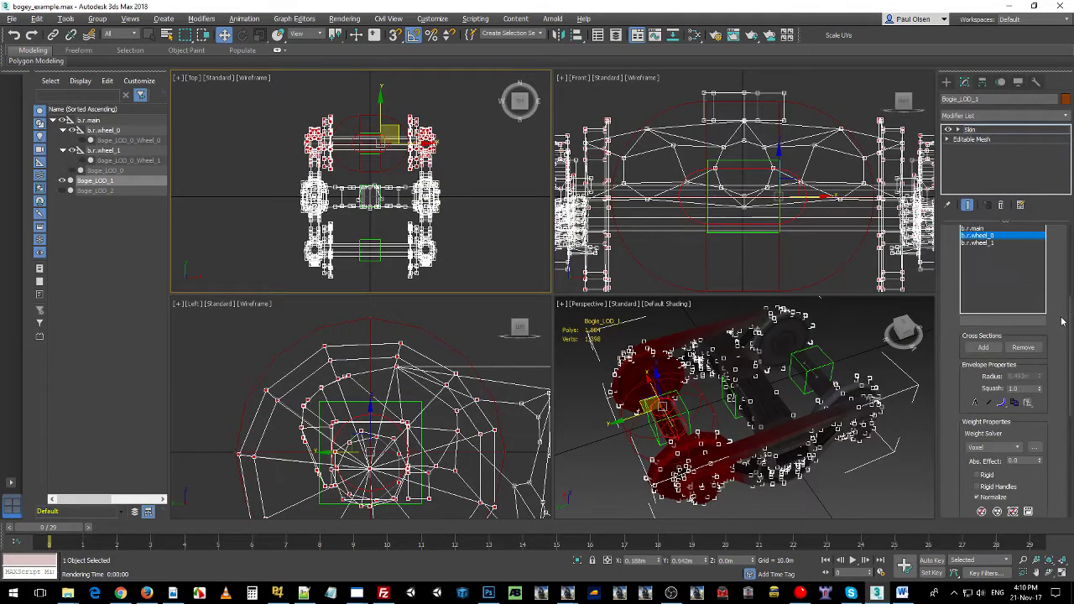
pyautogui.click(989, 277)
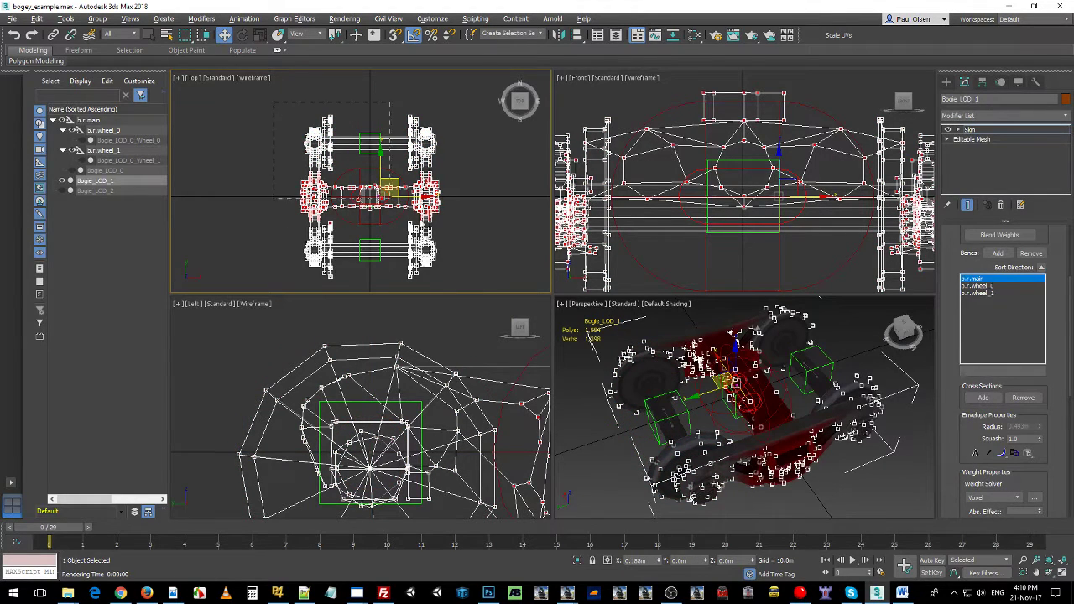
pyautogui.moveTo(390, 199); pyautogui.dragTo(475, 278)
pyautogui.scroll(-6, 1059, 412)
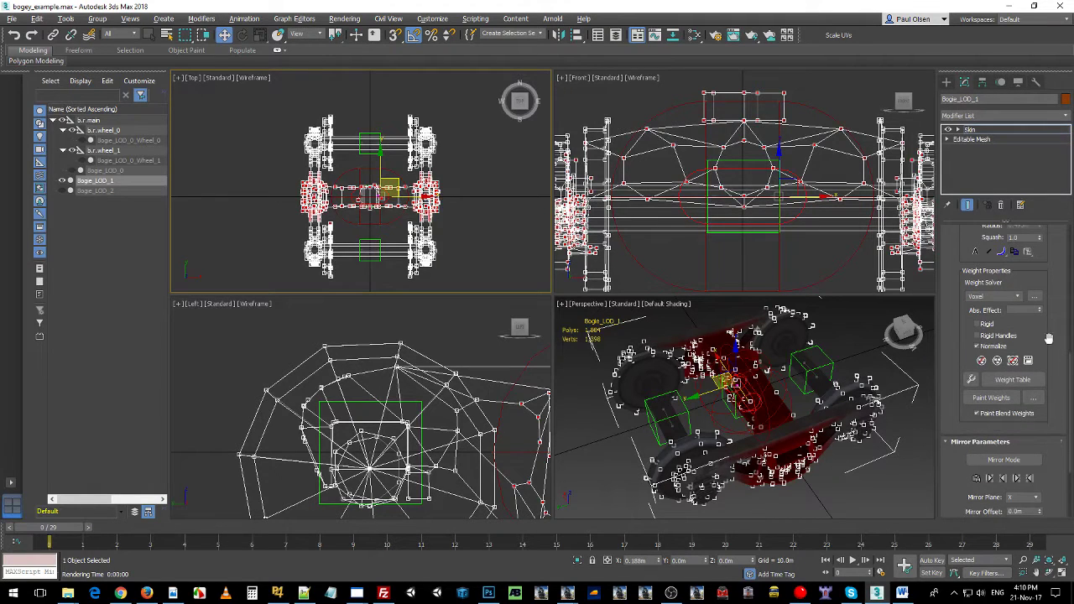
pyautogui.moveTo(1040, 311); pyautogui.dragTo(1054, 220)
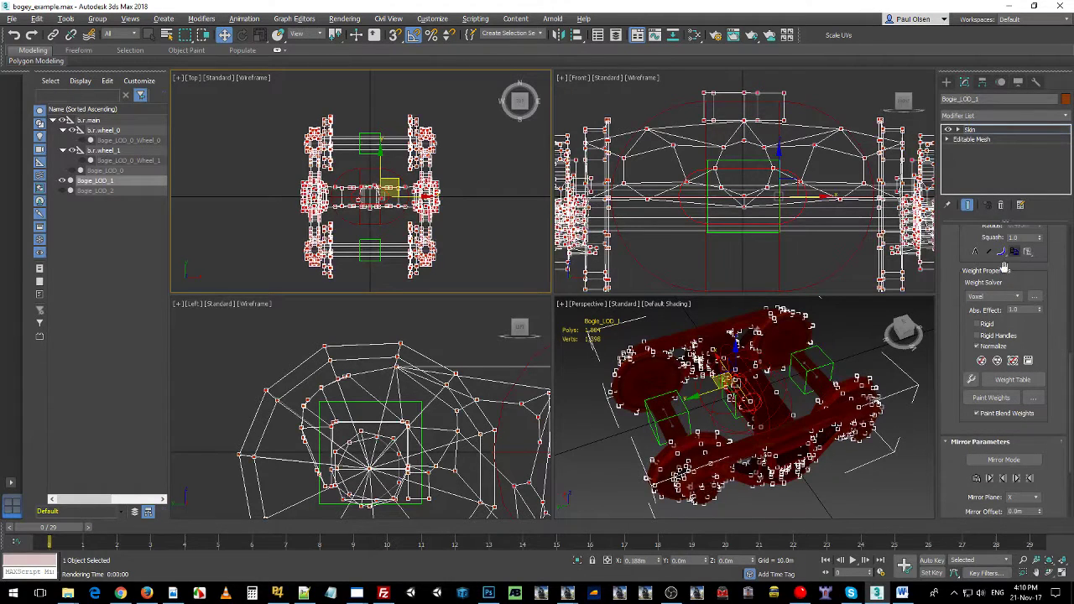
# Review the weighting of each bone in the Skin list and scrub the timeline to test how the mesh follows the animation.
pyautogui.scroll(6, 994, 286)
pyautogui.click(978, 303)
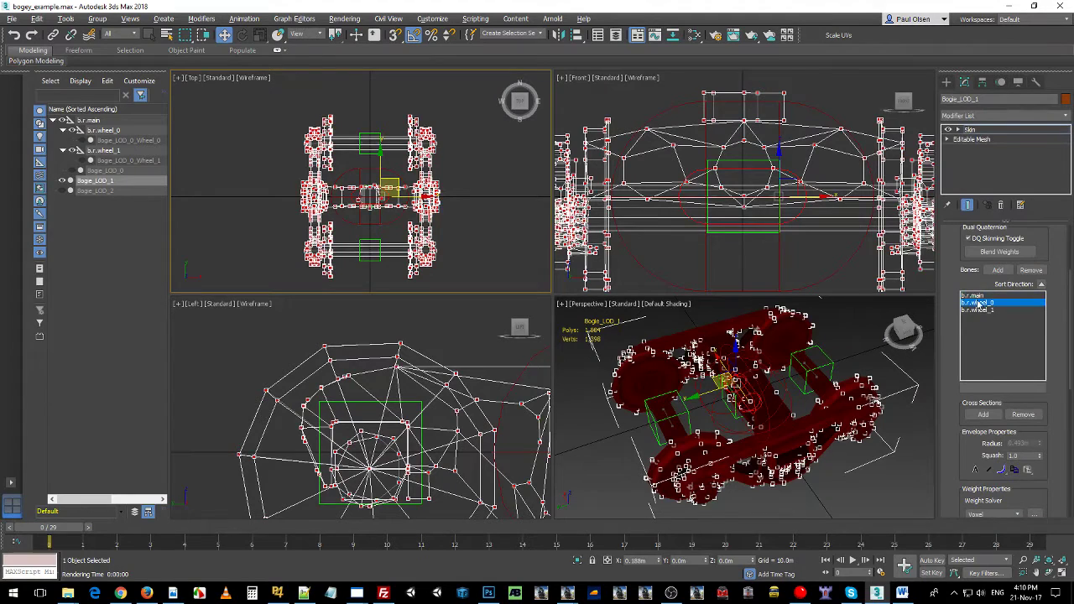
pyautogui.click(977, 310)
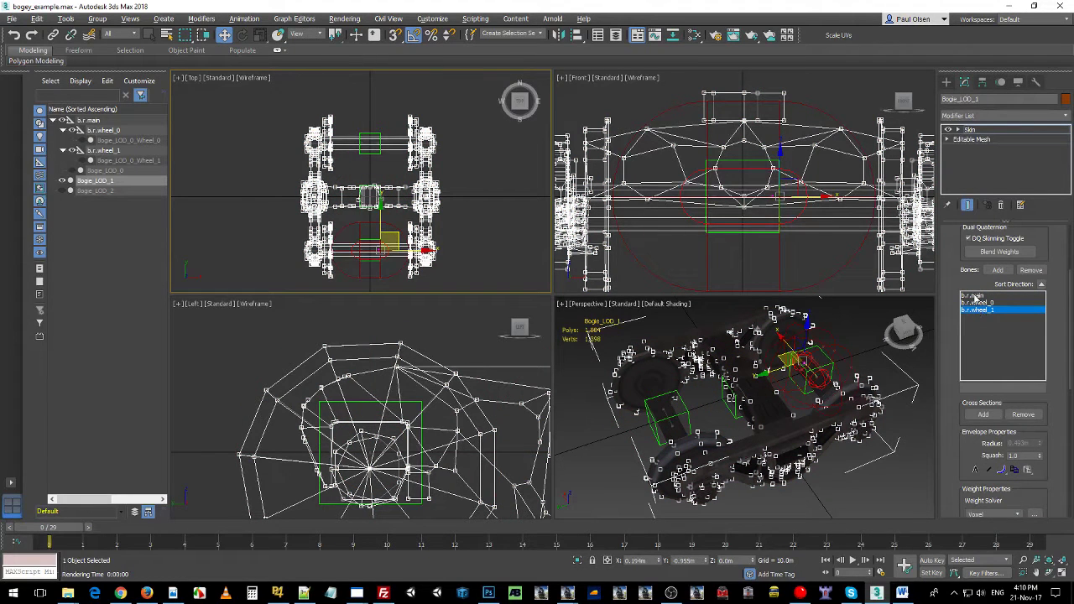
pyautogui.click(974, 296)
pyautogui.click(978, 309)
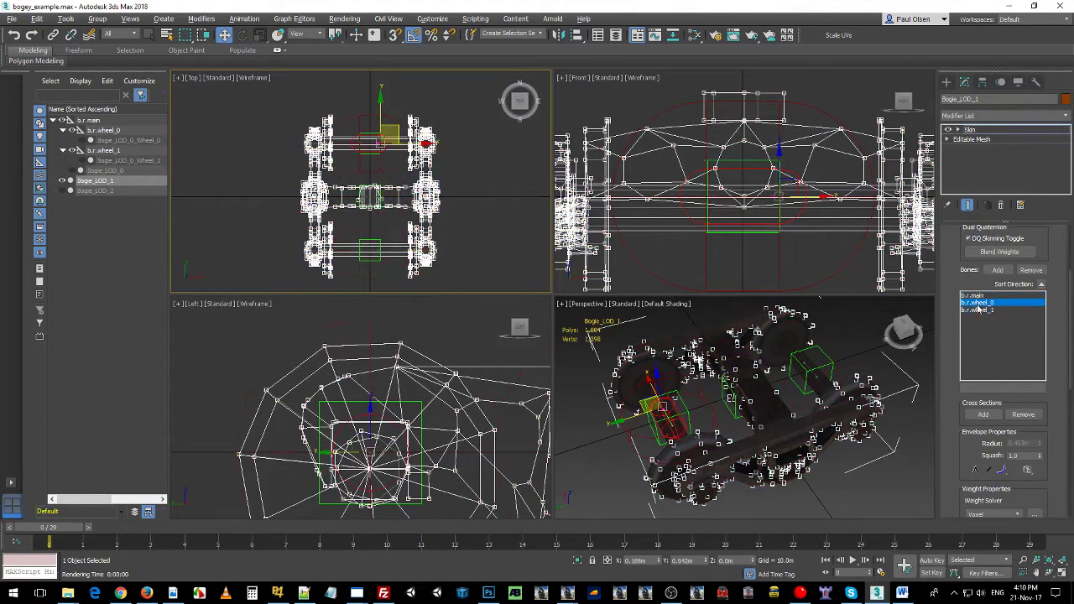
pyautogui.press('q')
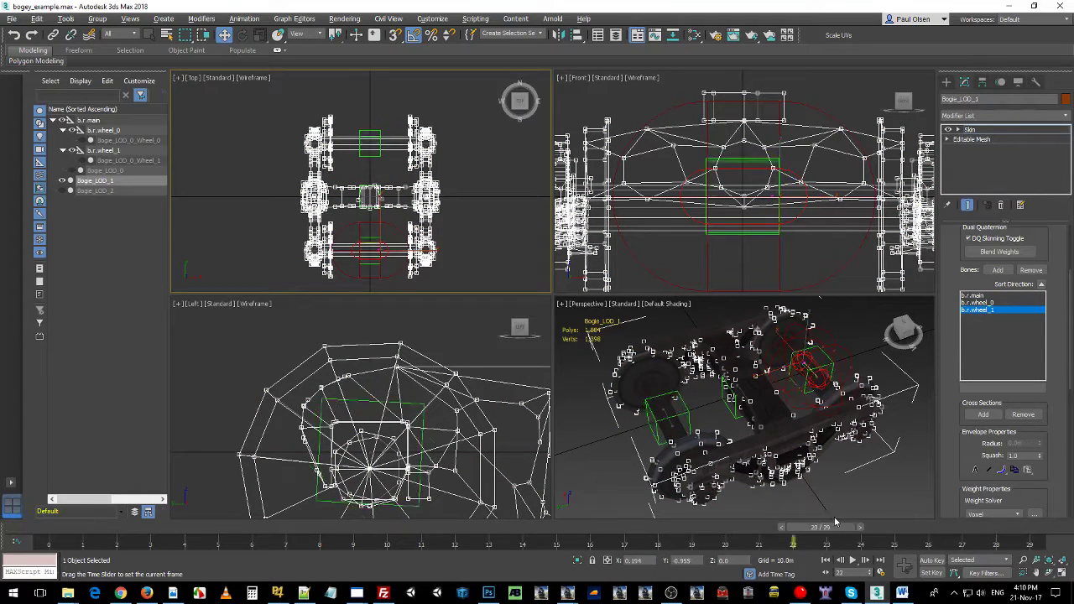
pyautogui.press('w')
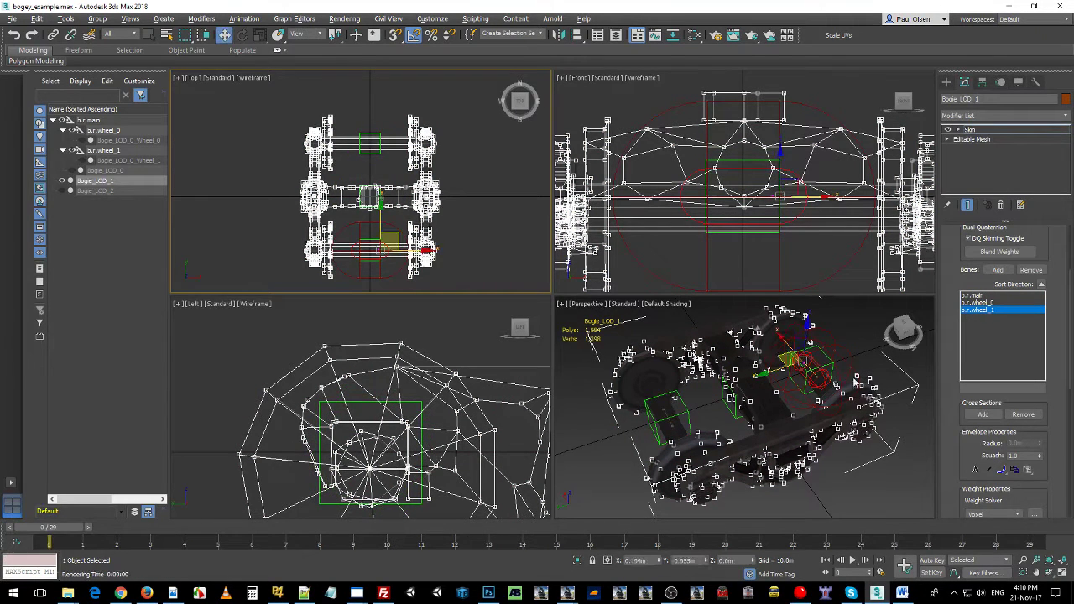
# Make b.r.wheel_0 the active bone and select the hub cap, wheel and axle-end vertices on one side of its wheelset.
pyautogui.click(991, 303)
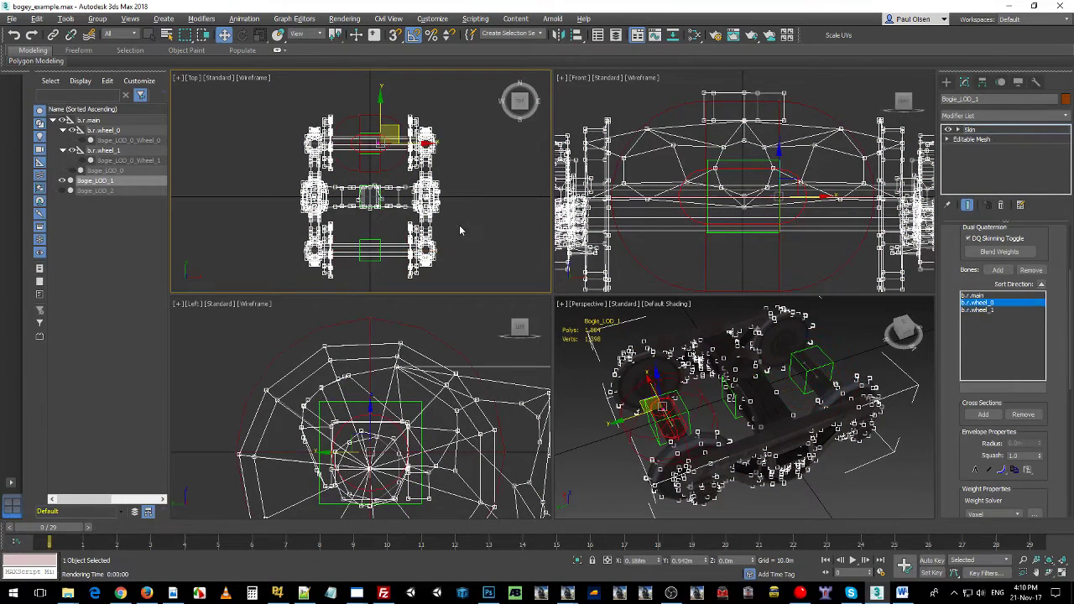
pyautogui.scroll(3, 459, 225)
pyautogui.moveTo(420, 170); pyautogui.dragTo(487, 332, button='middle')
pyautogui.scroll(1, 476, 175)
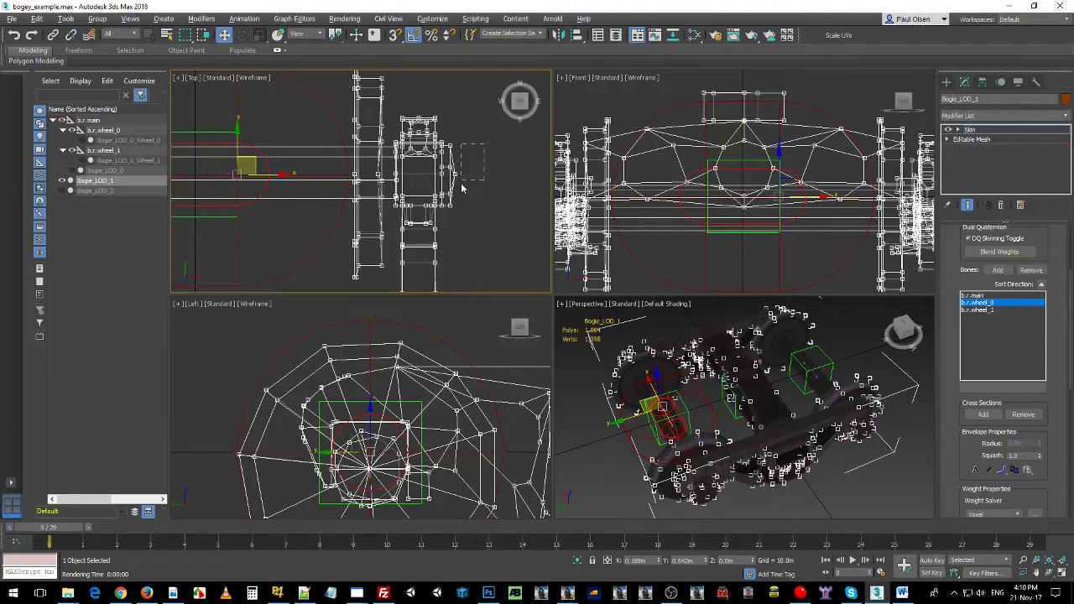
pyautogui.moveTo(484, 144); pyautogui.dragTo(439, 205)
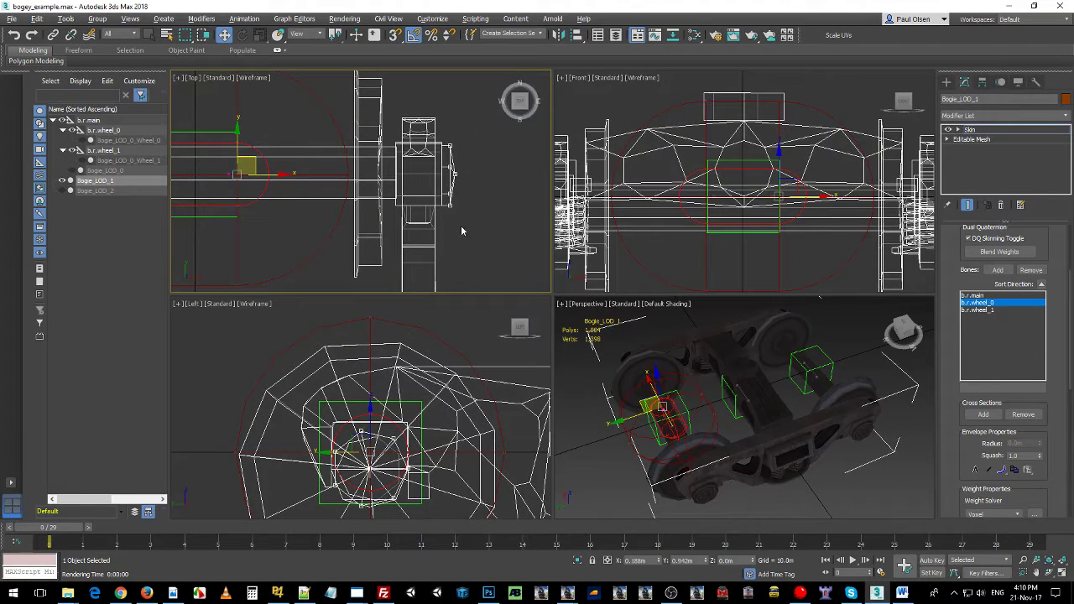
pyautogui.scroll(-2, 347, 173)
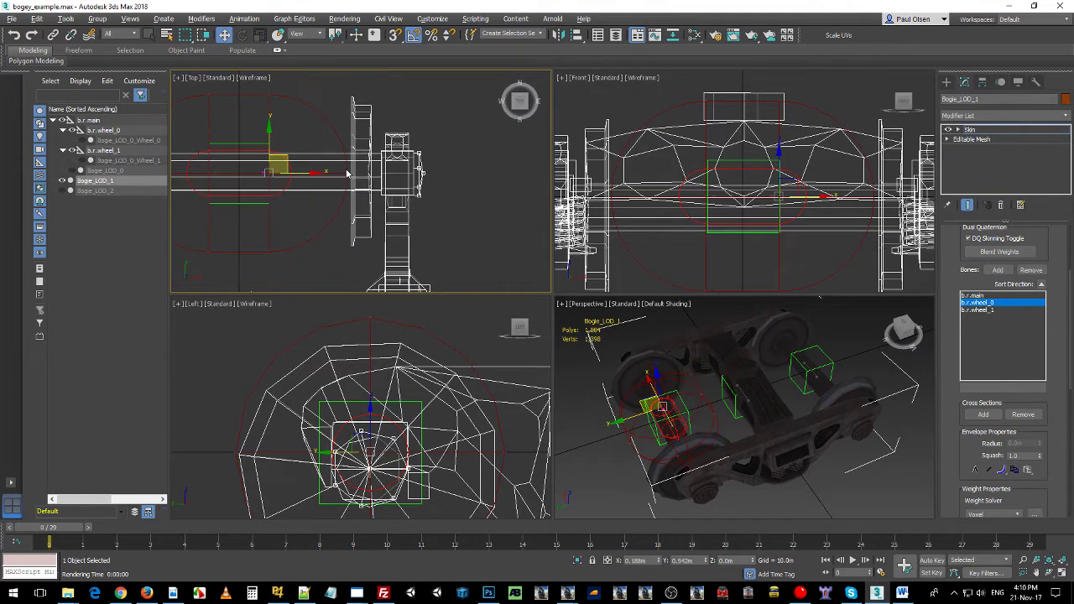
pyautogui.moveTo(374, 265); pyautogui.dragTo(374, 265)
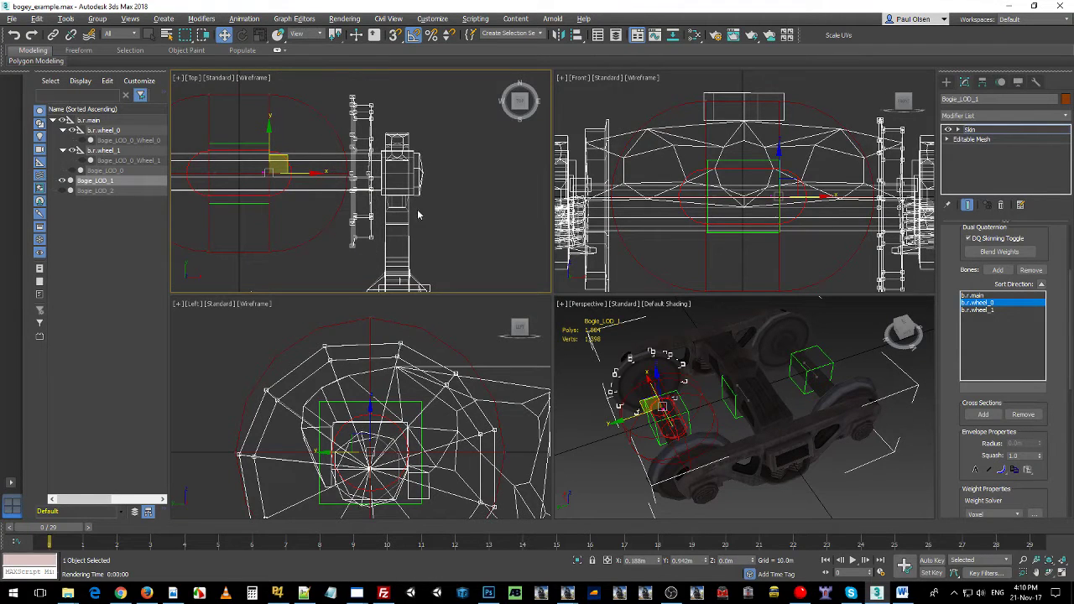
pyautogui.moveTo(358, 149); pyautogui.dragTo(385, 253)
pyautogui.moveTo(426, 192); pyautogui.dragTo(419, 209)
# Add the opposite wheel, axle-end and hub cap vertices to the selection and set the absolute effect to 1.0 for b.r.wheel_0.
pyautogui.moveTo(424, 245); pyautogui.dragTo(387, 138, button='middle')
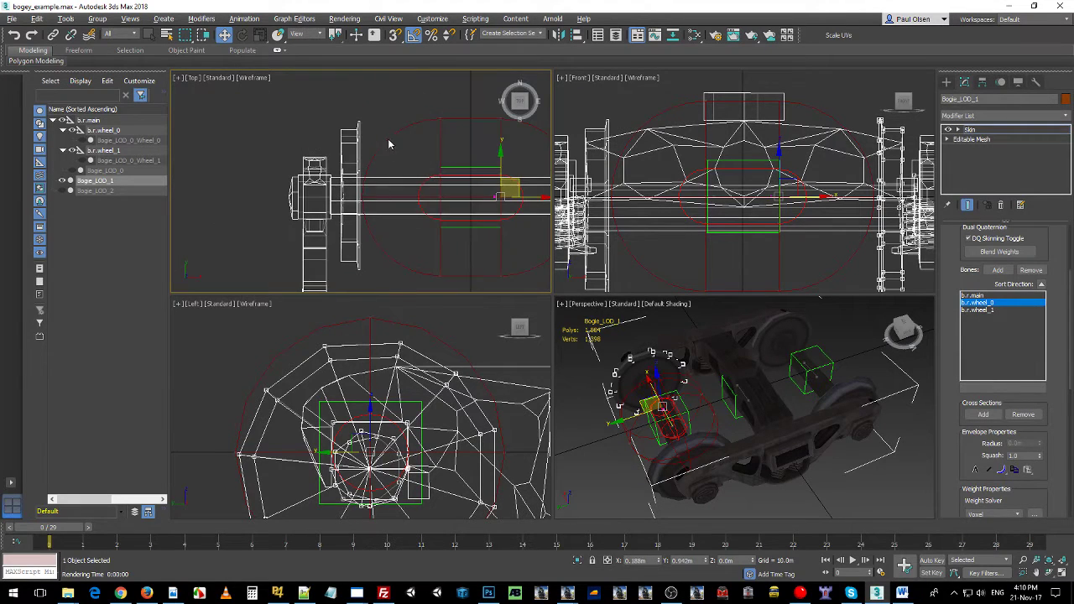
pyautogui.moveTo(354, 283); pyautogui.dragTo(337, 286)
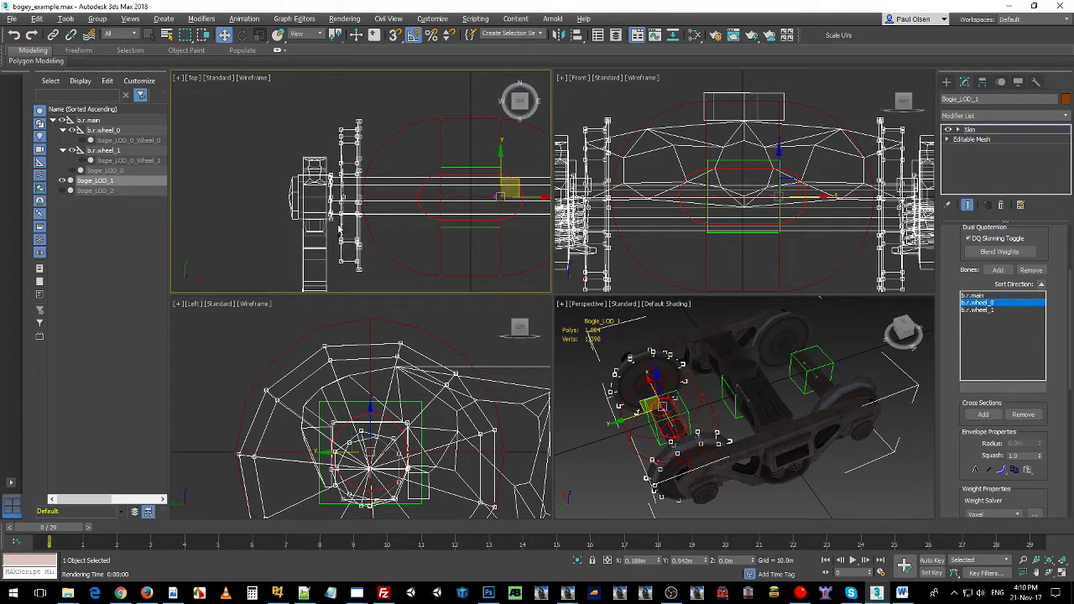
pyautogui.keyDown('ctrl'); pyautogui.moveTo(282, 174); pyautogui.dragTo(302, 245); pyautogui.keyUp('ctrl')
pyautogui.scroll(-4, 1062, 417)
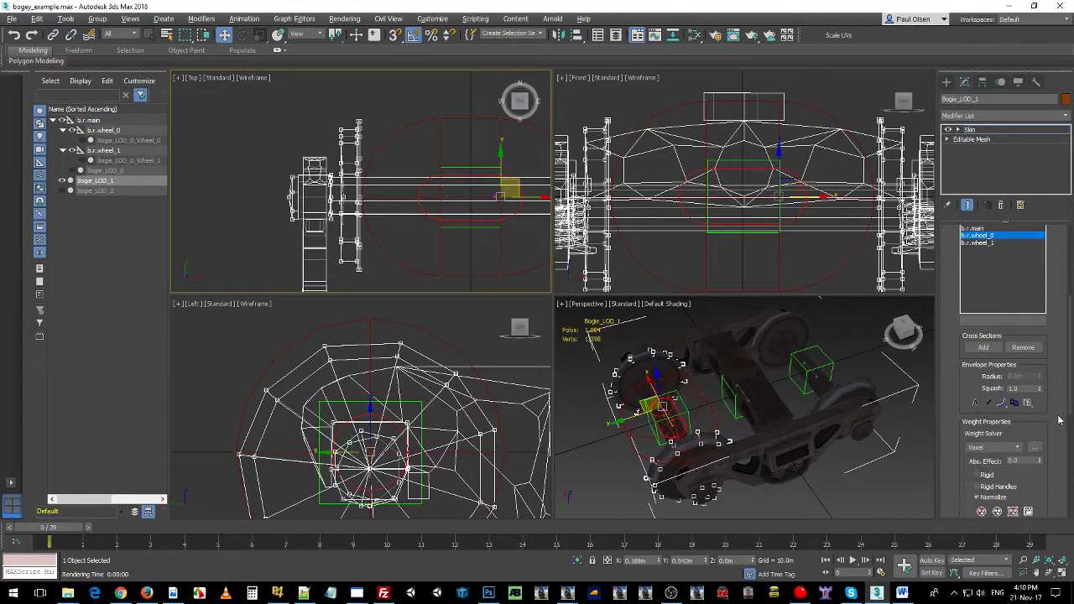
pyautogui.moveTo(1040, 380); pyautogui.dragTo(1042, 318)
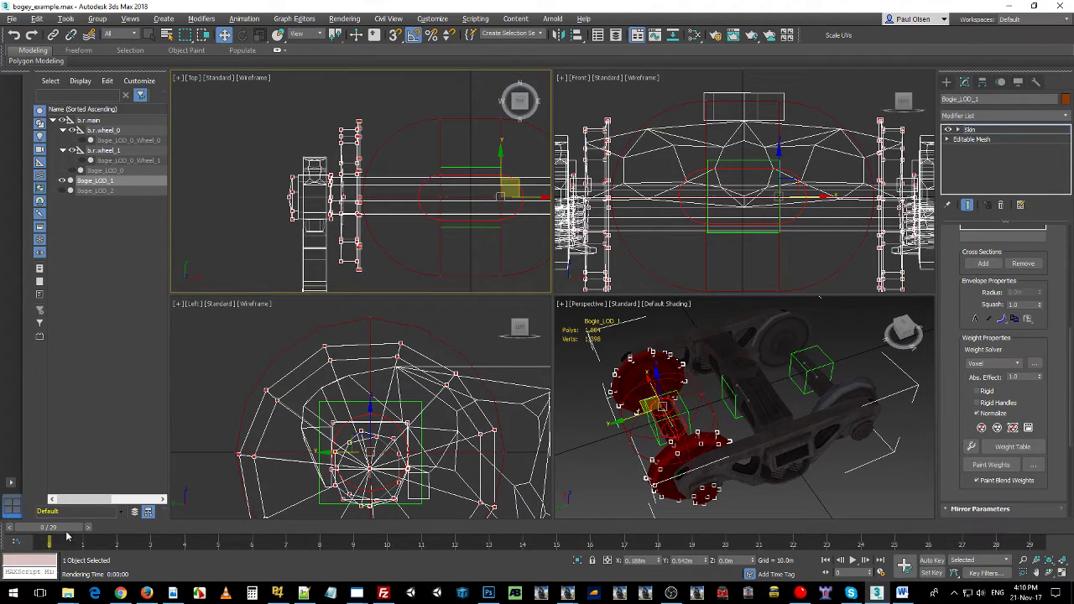
# Scrub the animation forward and back to frame 0 to check how the weighted wheelset rotates up close.
pyautogui.moveTo(55, 531); pyautogui.dragTo(631, 533)
pyautogui.keyDown('alt'); pyautogui.moveTo(703, 428); pyautogui.dragTo(660, 432, button='middle'); pyautogui.keyUp('alt')
pyautogui.scroll(3, 659, 432)
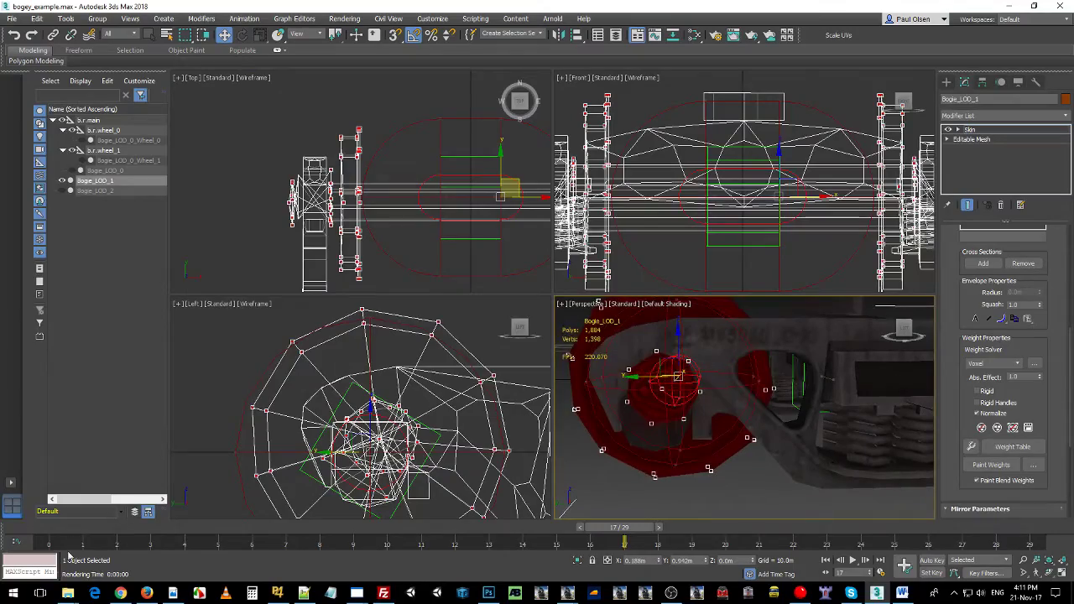
pyautogui.moveTo(604, 532); pyautogui.dragTo(2, 525)
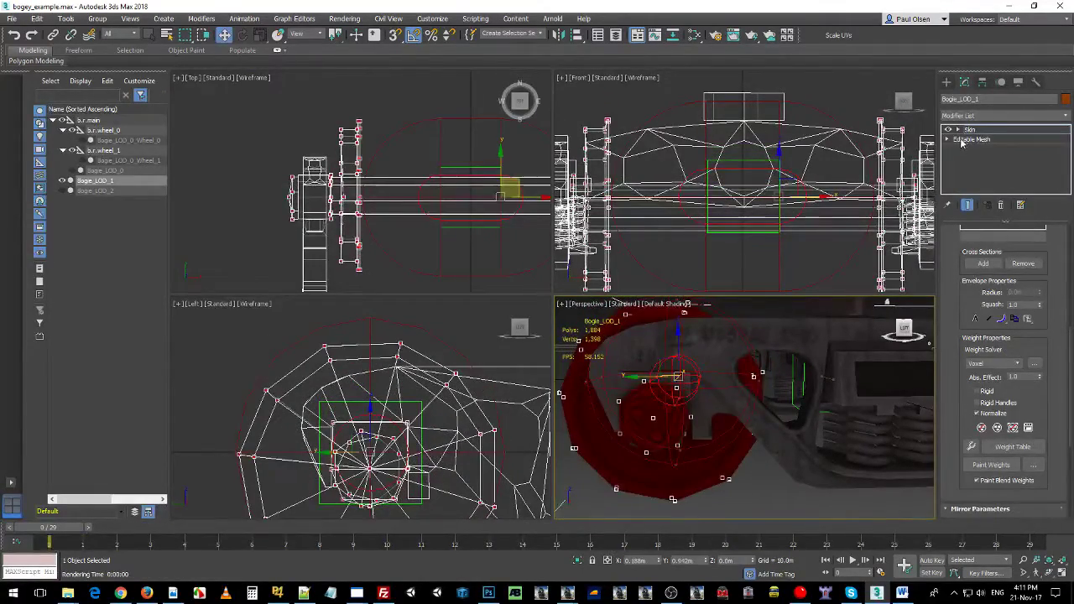
# Delete the Skin modifier from Bogie_LOD_1, leaving only its Editable Mesh.
pyautogui.click(970, 130)
pyautogui.rightClick(971, 132)
pyautogui.click(956, 149)
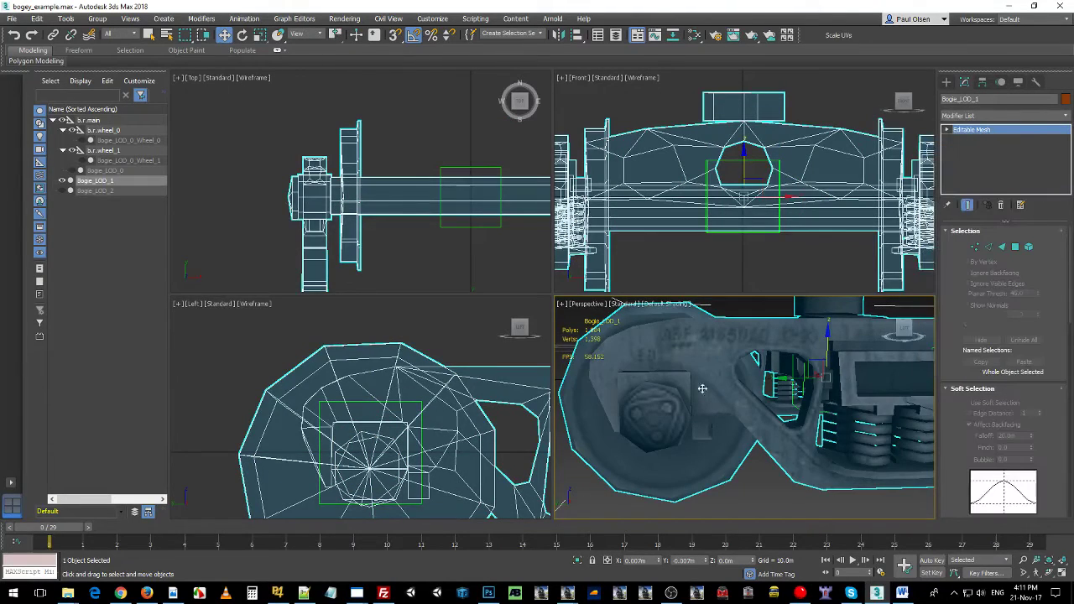
# Unhide Bogie_LOD_0, Bogie_LOD_0_Wheel_0 and Bogie_LOD_0_Wheel_1, and toggle them together to compare them with Bogie_LOD_1.
pyautogui.keyDown('alt'); pyautogui.moveTo(786, 358); pyautogui.dragTo(603, 392, button='middle'); pyautogui.keyUp('alt')
pyautogui.scroll(-5, 827, 348)
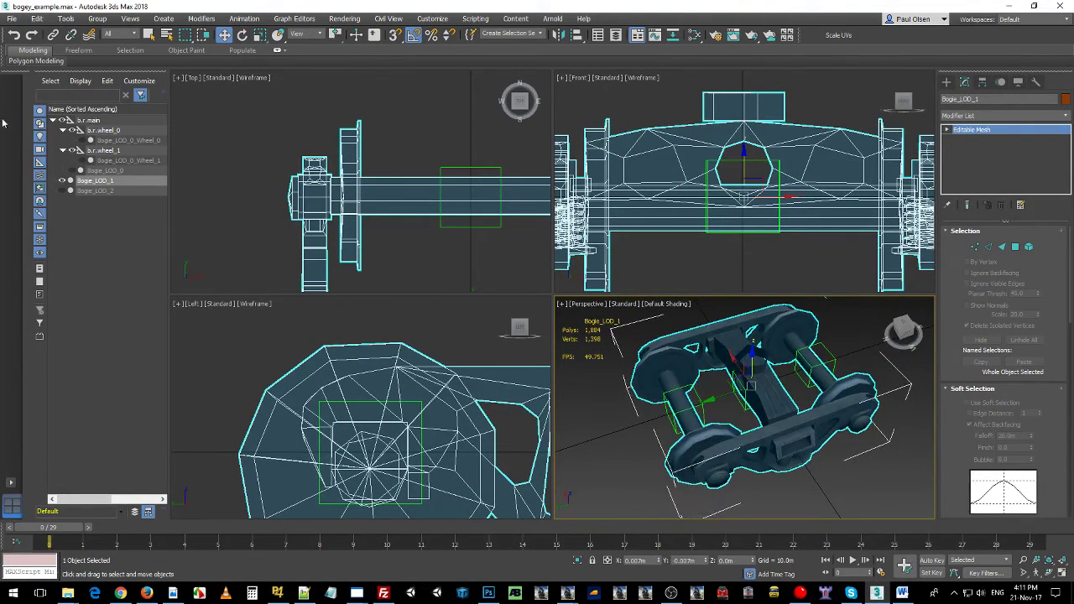
pyautogui.click(70, 172)
pyautogui.click(82, 160)
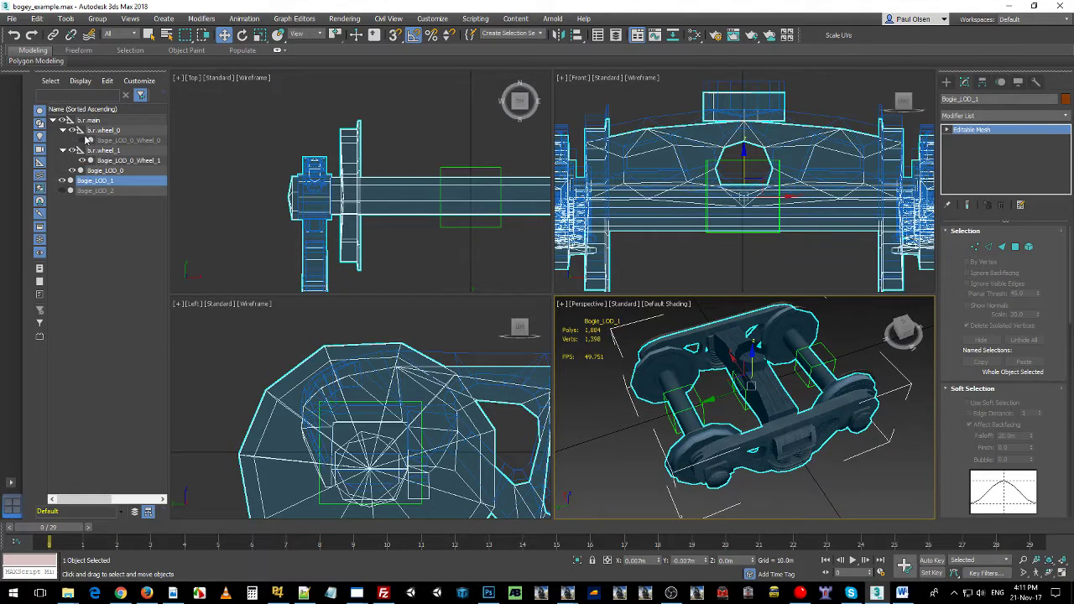
pyautogui.click(81, 140)
pyautogui.click(87, 140)
pyautogui.keyDown('ctrl'); pyautogui.click(84, 160); pyautogui.keyUp('ctrl')
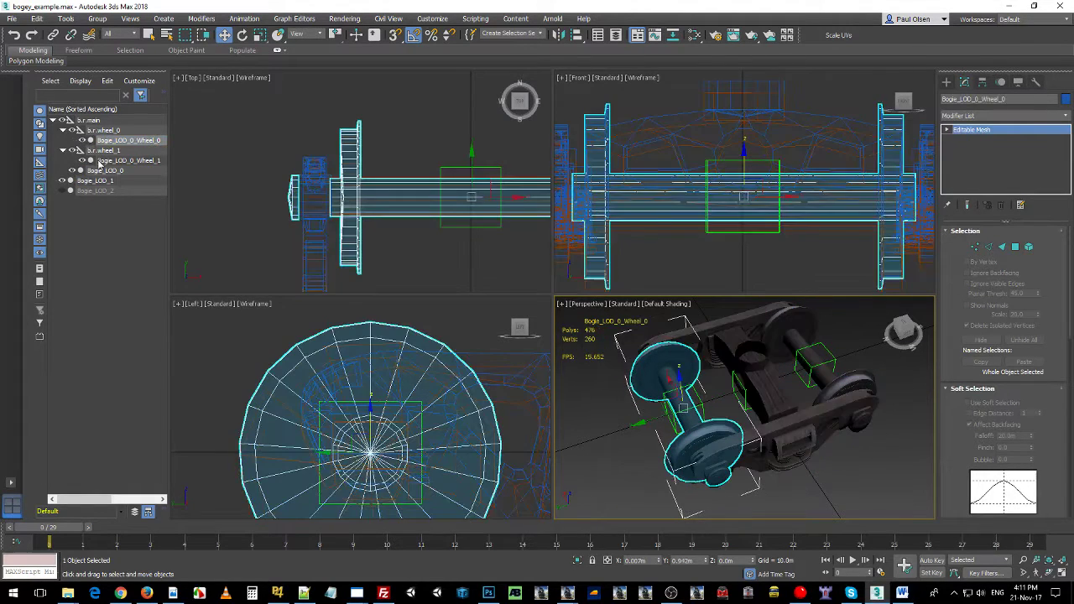
pyautogui.keyDown('ctrl'); pyautogui.click(77, 171); pyautogui.keyUp('ctrl')
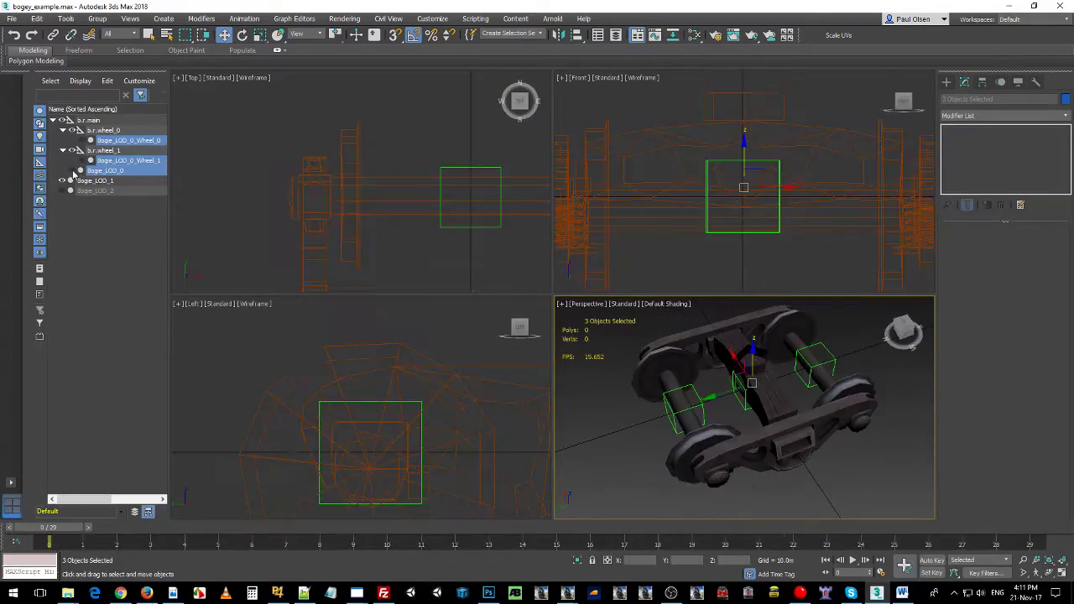
pyautogui.scroll(-4, 377, 394)
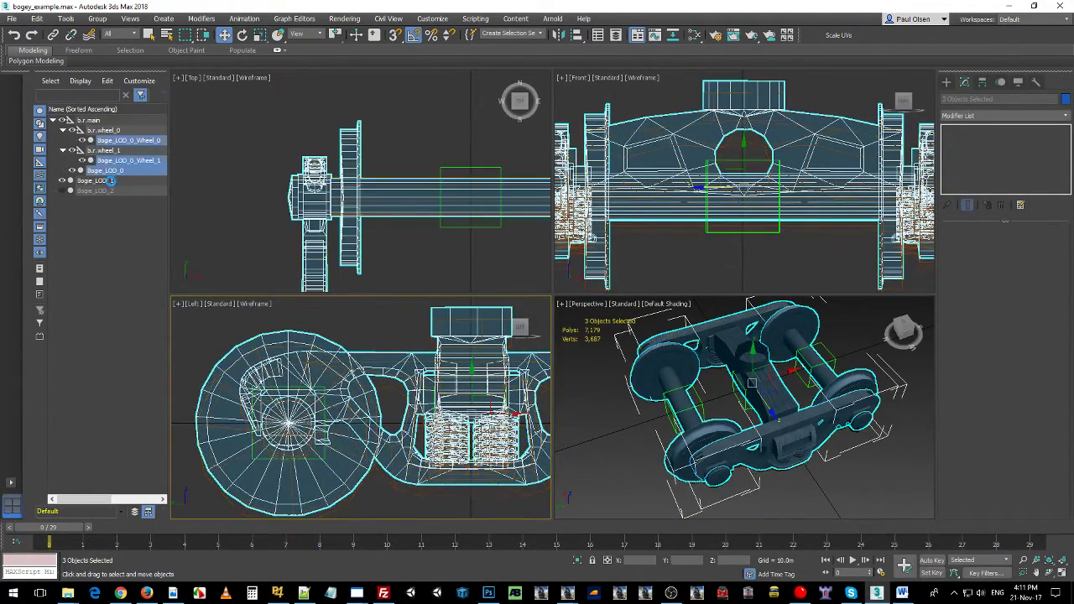
# Try raising Bogie_LOD_1 by about 0.041 m and compare its wheel centre with the LOD_0 wheel centre.
pyautogui.click(110, 180)
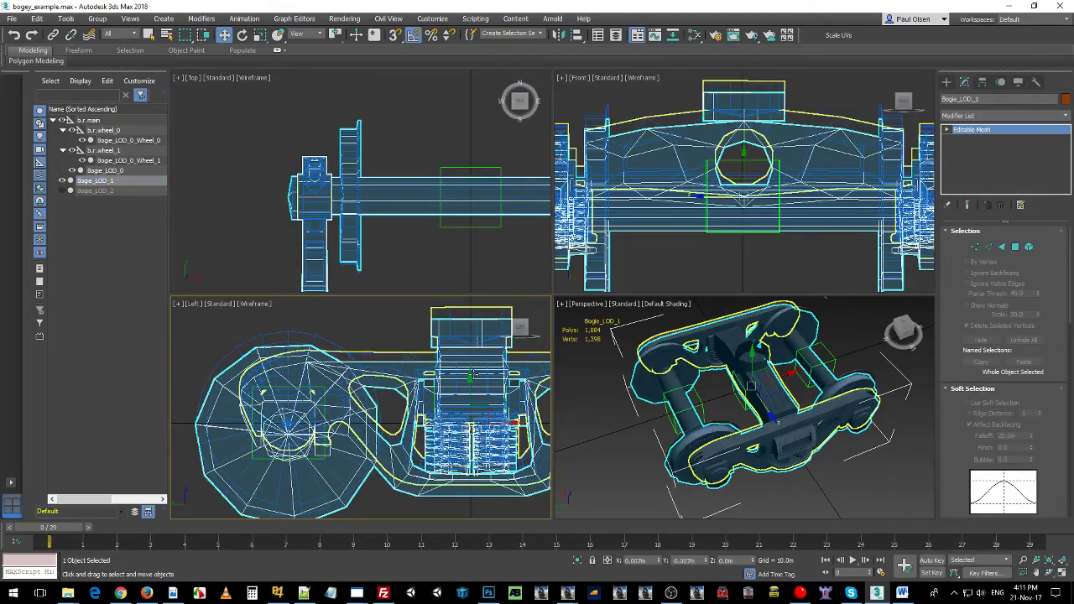
pyautogui.moveTo(470, 375); pyautogui.dragTo(474, 372)
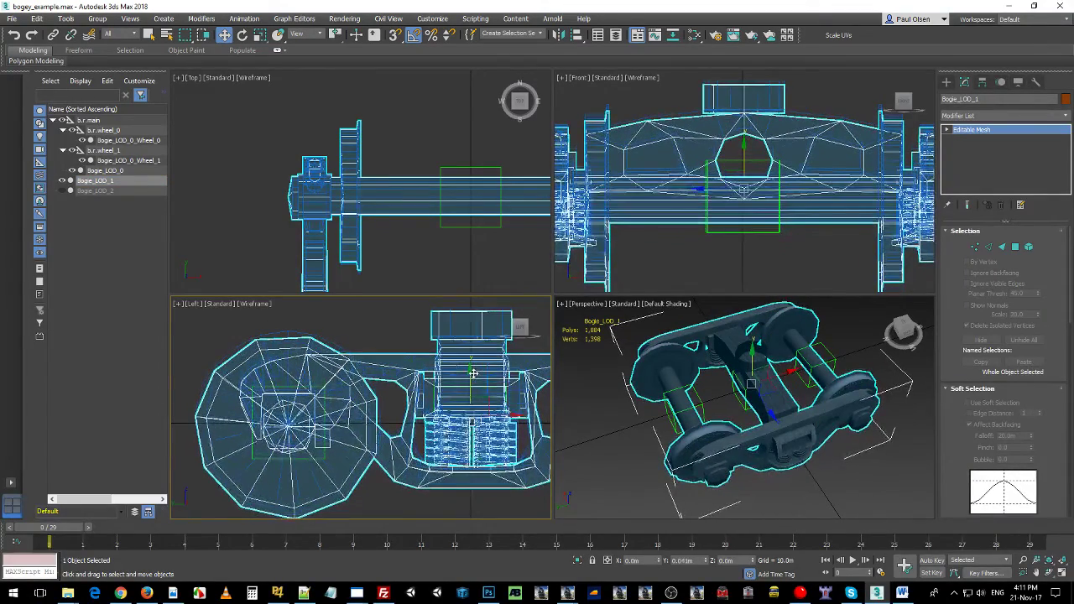
pyautogui.scroll(6, 474, 372)
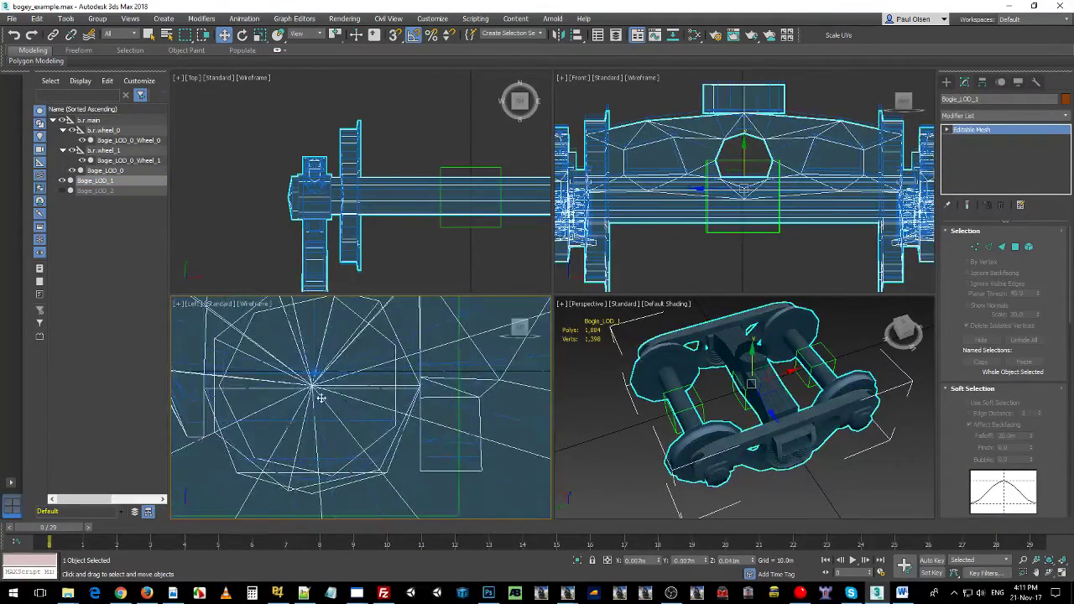
pyautogui.scroll(3, 321, 398)
pyautogui.scroll(3, 343, 372)
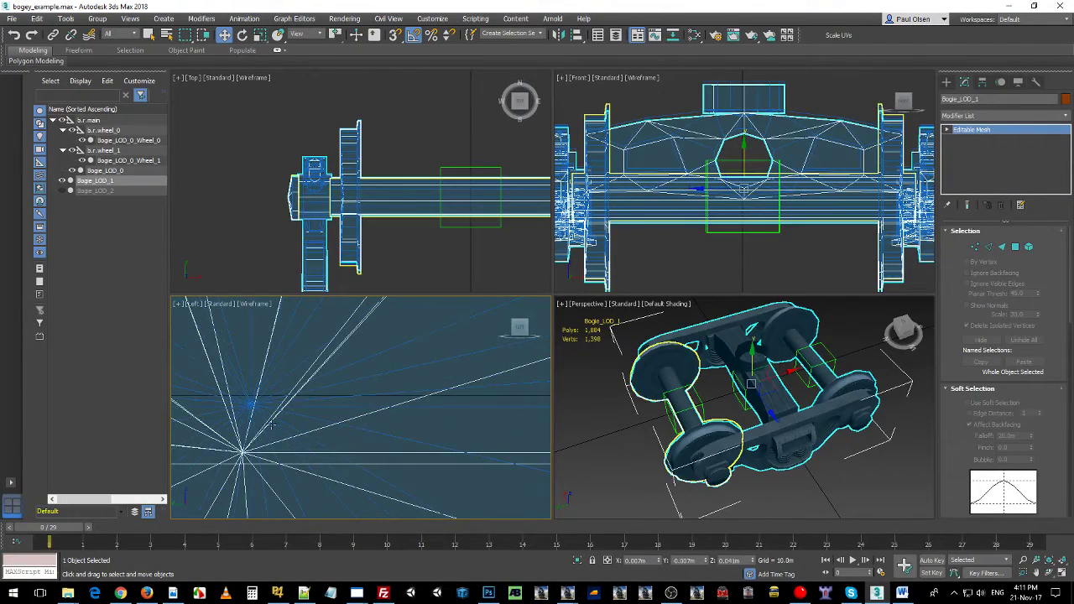
pyautogui.scroll(4, 780, 388)
pyautogui.moveTo(721, 380); pyautogui.dragTo(743, 360, button='middle')
pyautogui.scroll(-4, 822, 343)
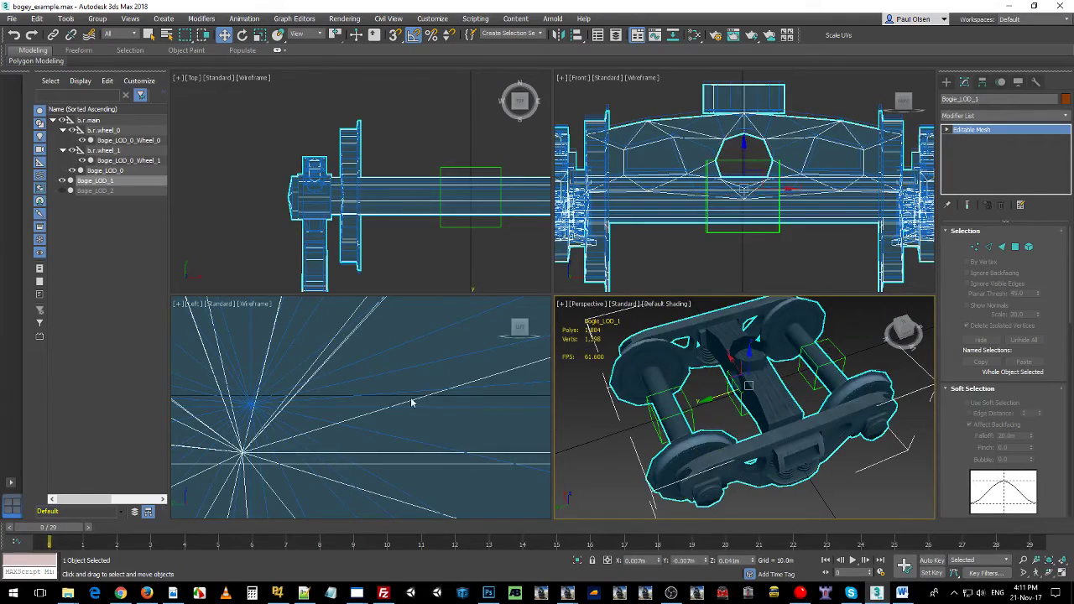
pyautogui.scroll(-3, 407, 376)
pyautogui.scroll(4, 342, 451)
pyautogui.scroll(-4, 341, 451)
pyautogui.scroll(2, 436, 444)
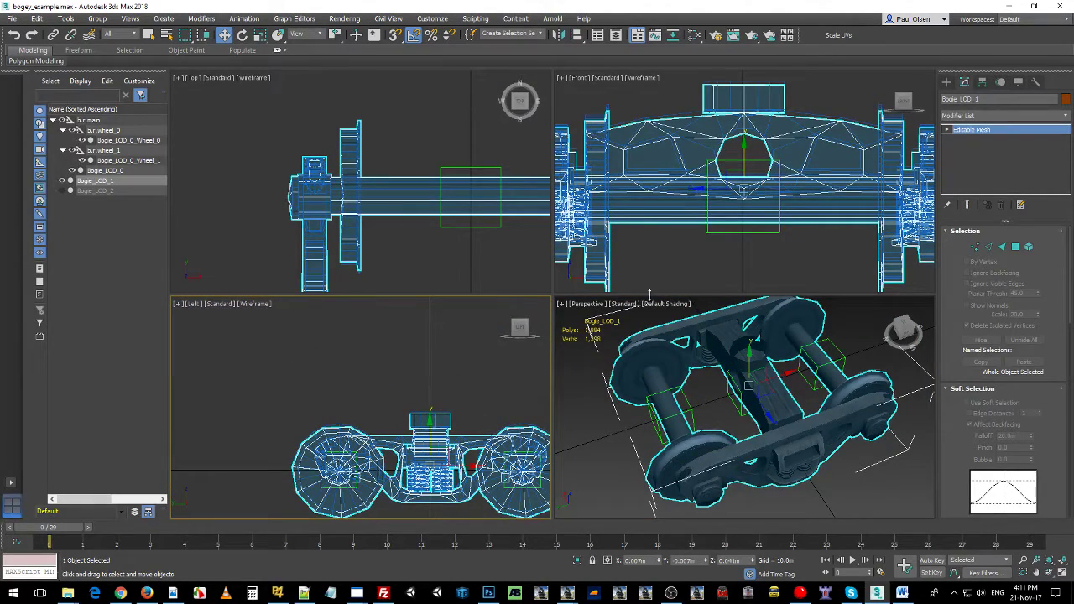
pyautogui.click(577, 35)
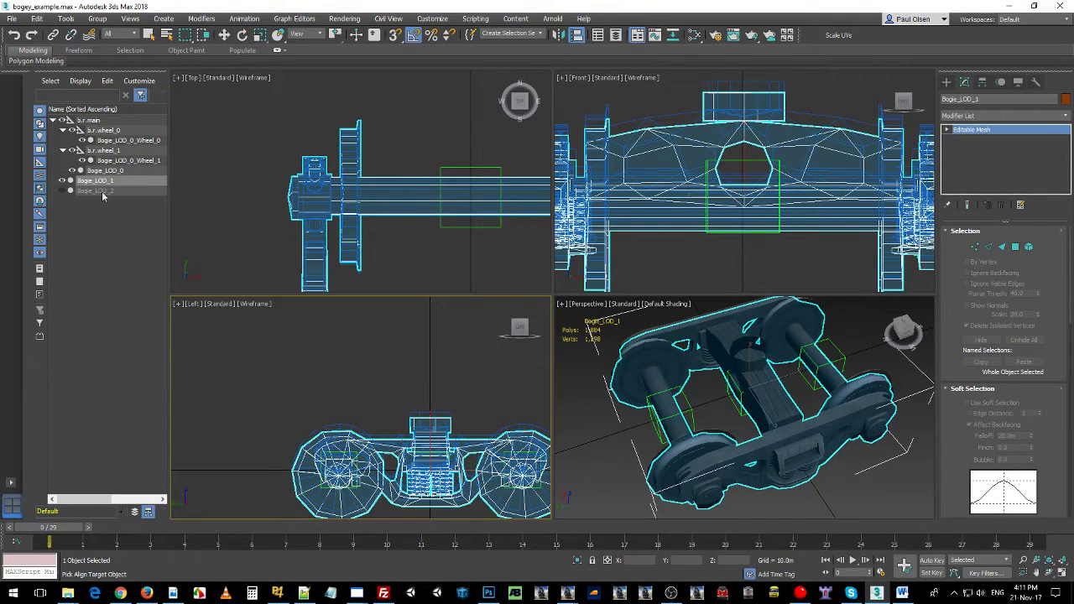
pyautogui.click(764, 376)
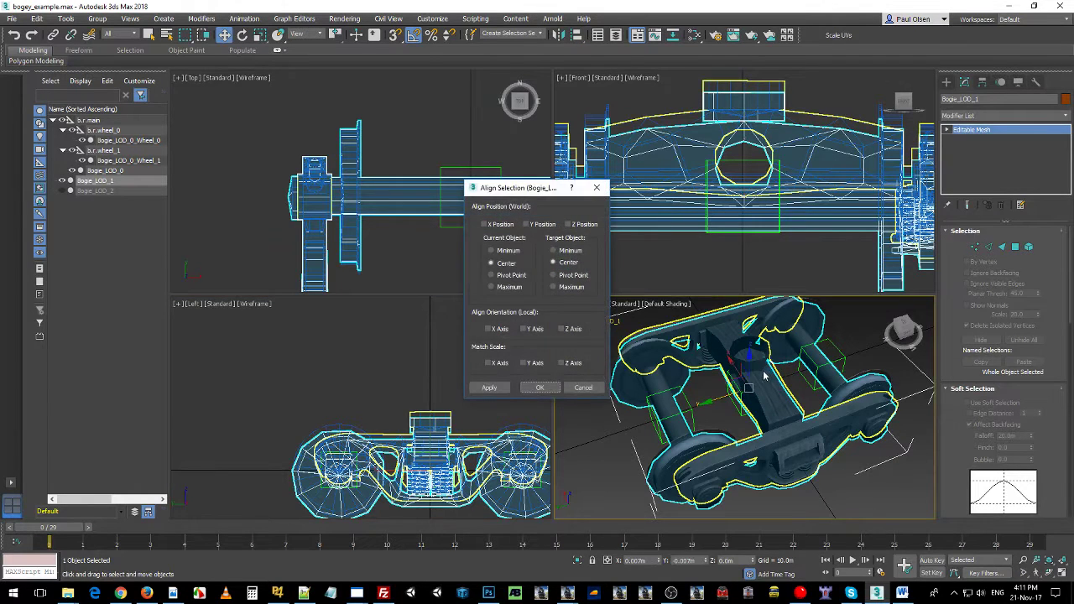
pyautogui.click(567, 225)
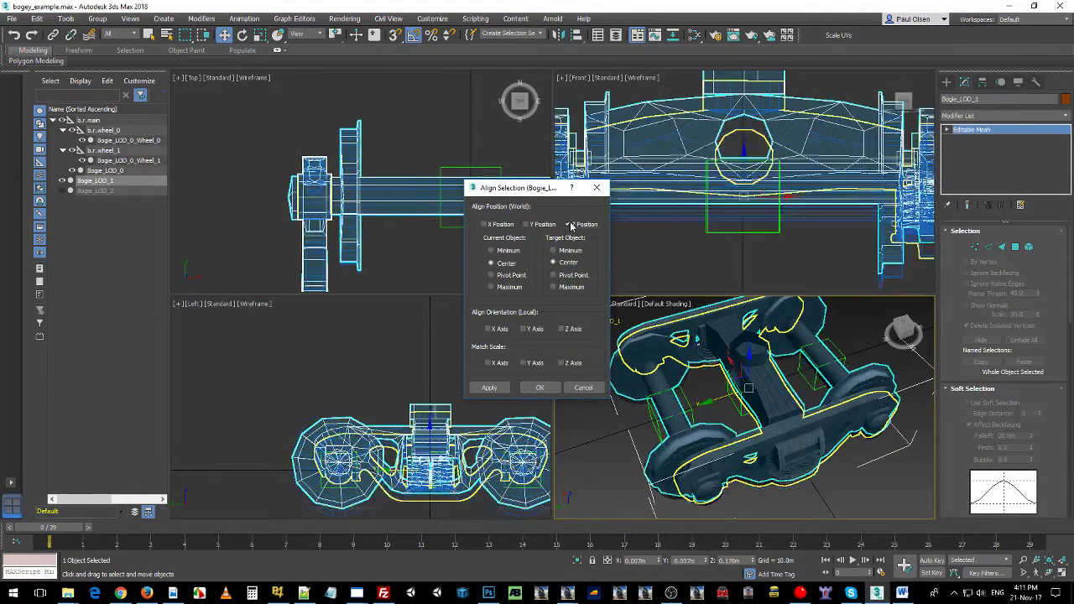
pyautogui.click(581, 387)
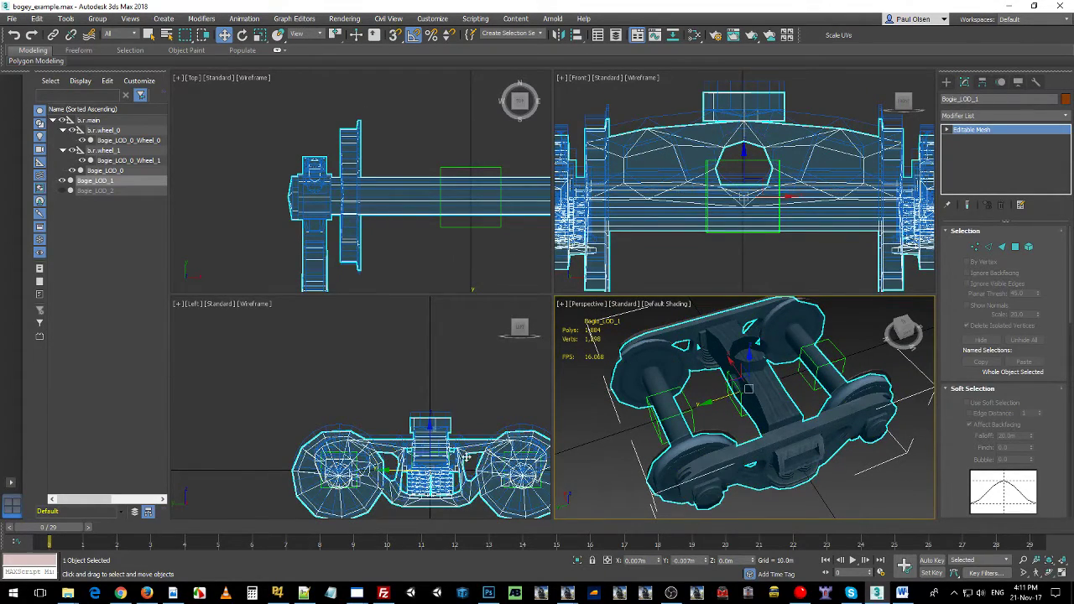
# Try raising Bogie_LOD_1 to about 0.069 m in Z against the LOD_0 wheel centre, and undo the move.
pyautogui.scroll(8, 361, 412)
pyautogui.scroll(6, 361, 411)
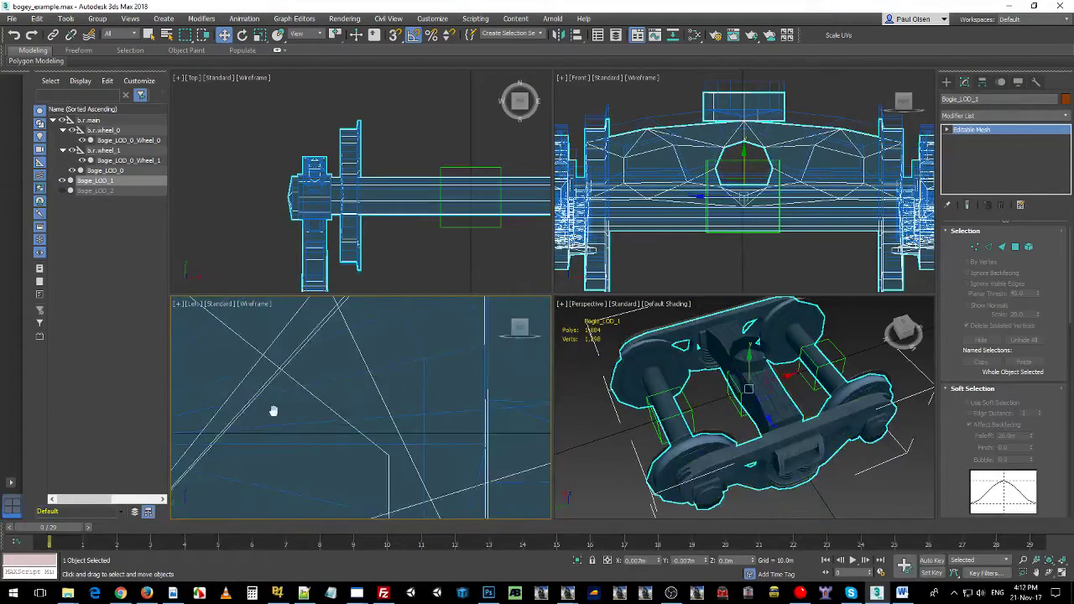
pyautogui.scroll(2, 325, 395)
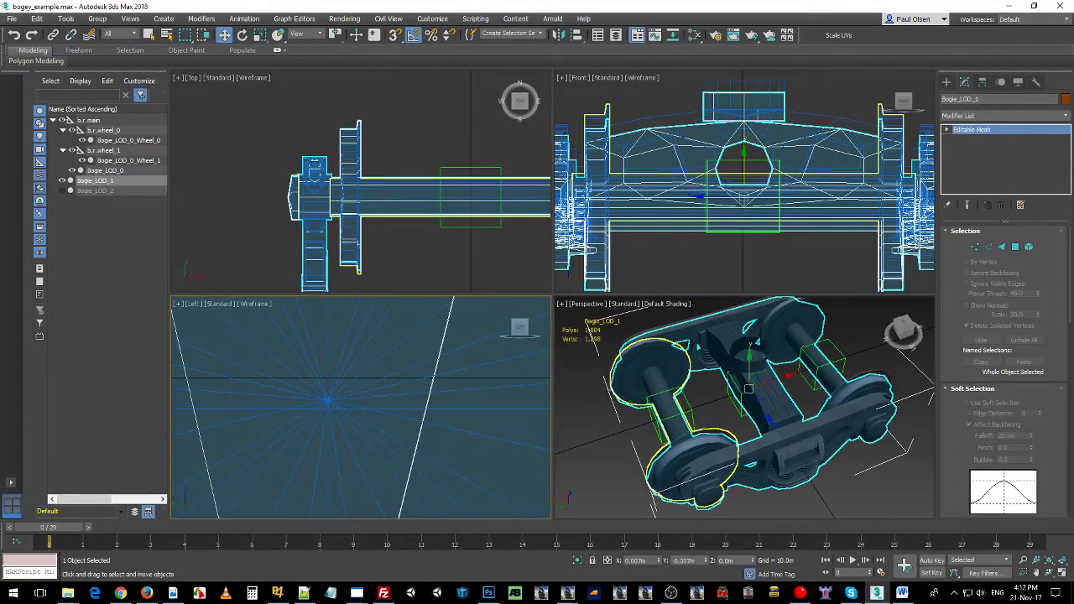
pyautogui.middleClick(751, 362)
pyautogui.moveTo(751, 362); pyautogui.dragTo(759, 354)
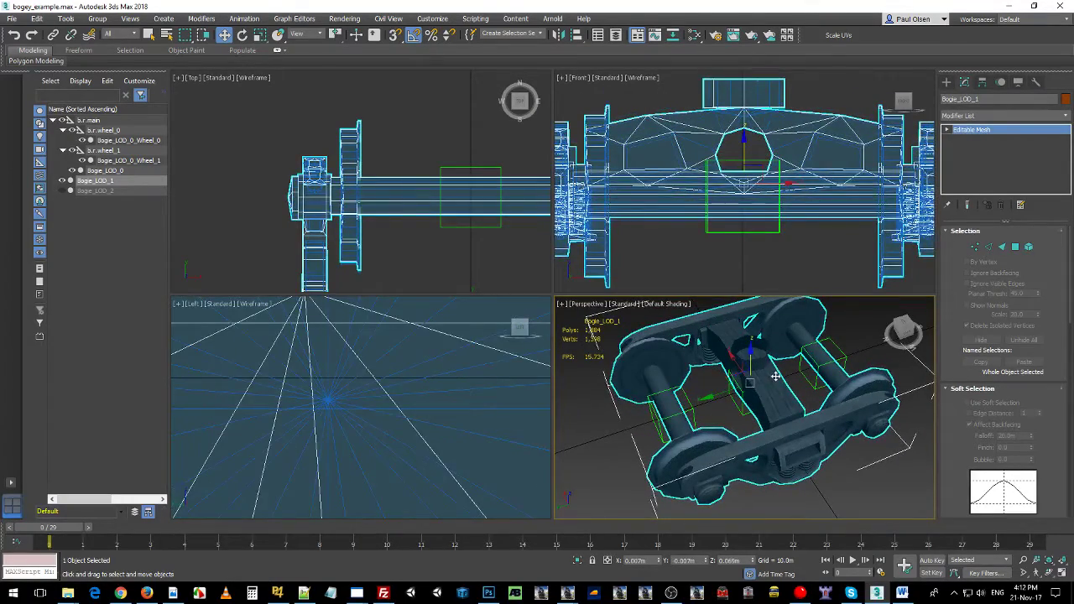
pyautogui.hotkey('ctrl', 'z')
# Raise Bogie_LOD_1 to about 0.059 m in Z to line its wheels up with the LOD_0 wheels.
pyautogui.scroll(6, 766, 378)
pyautogui.scroll(-2, 768, 374)
pyautogui.scroll(-2, 771, 363)
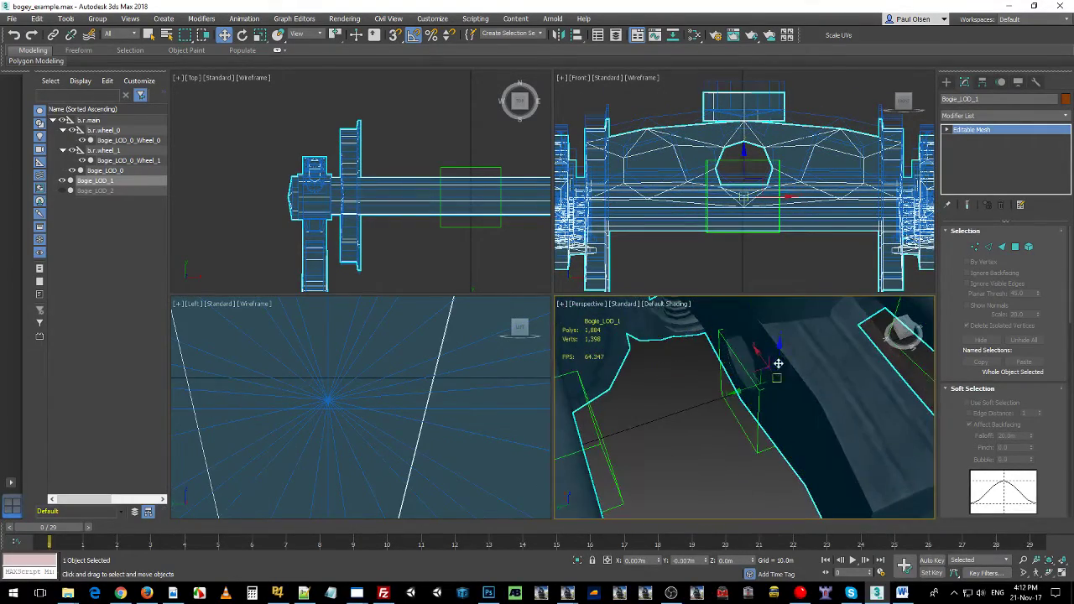
pyautogui.moveTo(773, 363); pyautogui.dragTo(783, 335)
pyautogui.scroll(-6, 318, 388)
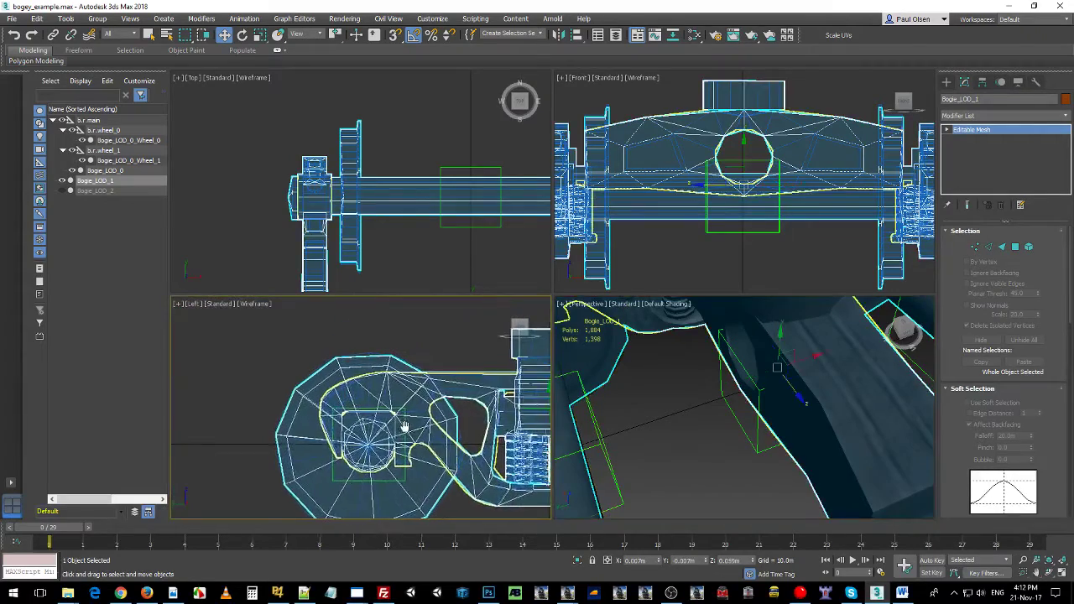
# Compare the wheel and frame outlines of Bogie_LOD_1 with those of Bogie_LOD_0 in the side view.
pyautogui.moveTo(404, 427); pyautogui.dragTo(397, 426, button='middle')
pyautogui.moveTo(462, 366); pyautogui.dragTo(342, 361, button='middle')
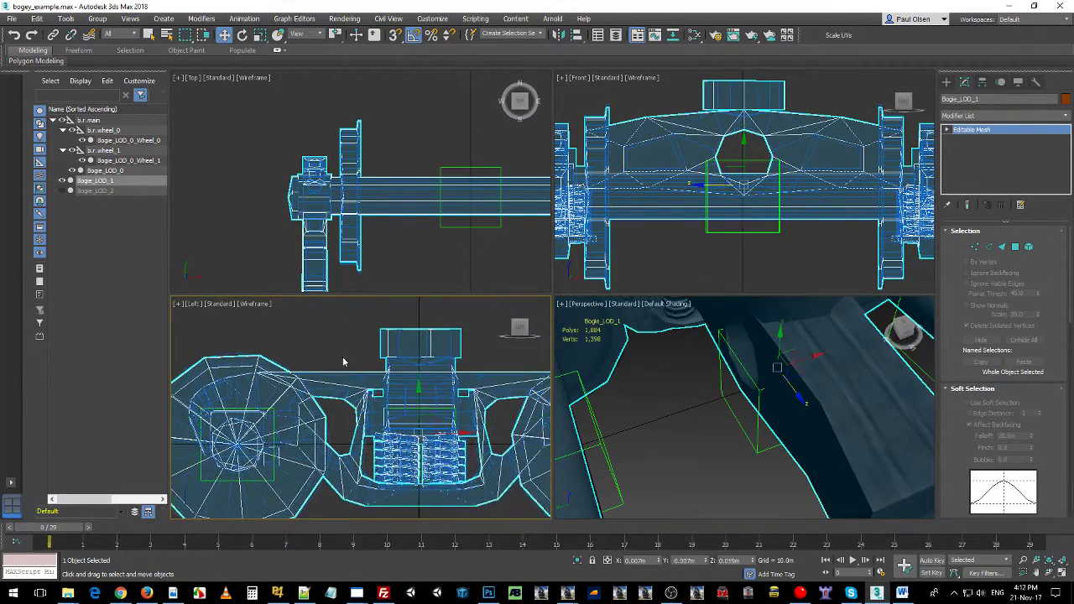
pyautogui.moveTo(318, 427); pyautogui.dragTo(457, 356, button='middle')
pyautogui.moveTo(341, 384); pyautogui.dragTo(248, 399, button='middle')
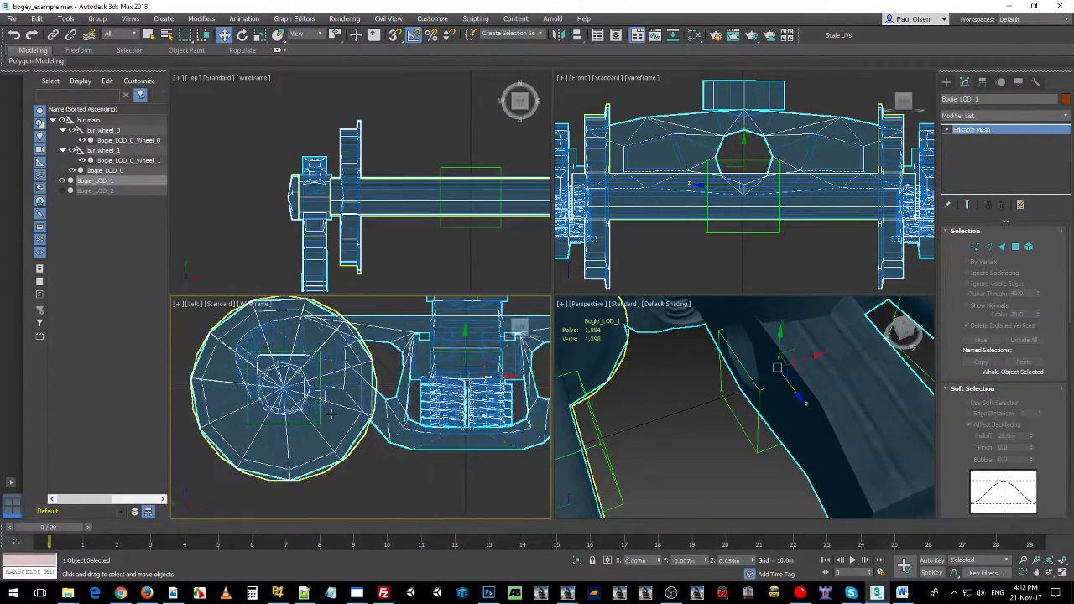
pyautogui.moveTo(331, 414); pyautogui.dragTo(347, 440, button='middle')
pyautogui.scroll(-8, 738, 403)
pyautogui.keyDown('alt'); pyautogui.moveTo(738, 403); pyautogui.dragTo(720, 405, button='middle'); pyautogui.keyUp('alt')
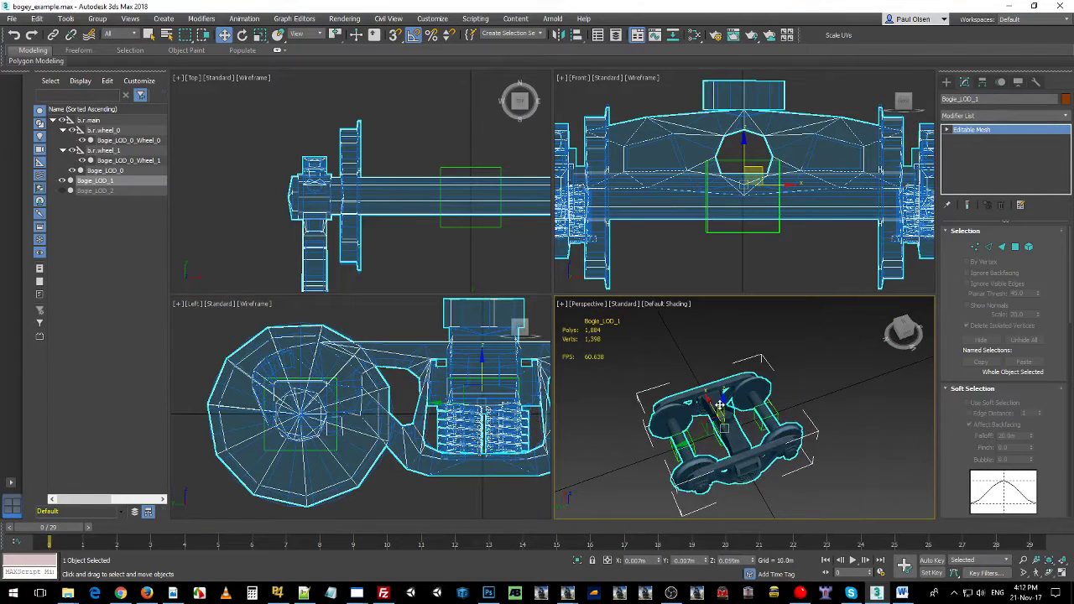
# Hide Bogie_LOD_0 and its two wheel meshes, keep Bogie_LOD_1 shown on its own, and select it.
pyautogui.click(805, 336)
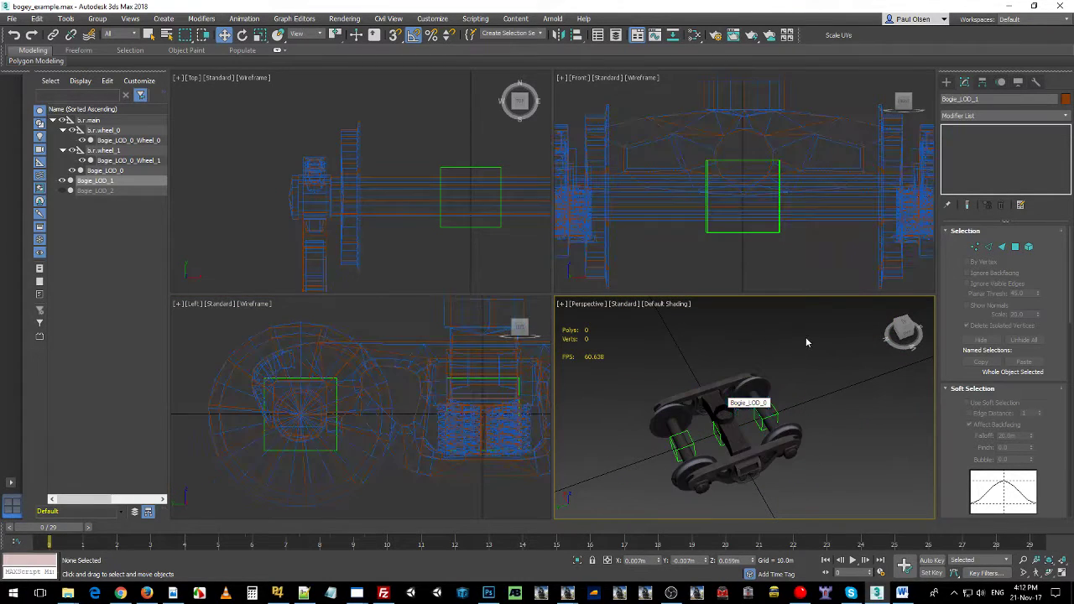
pyautogui.click(53, 121)
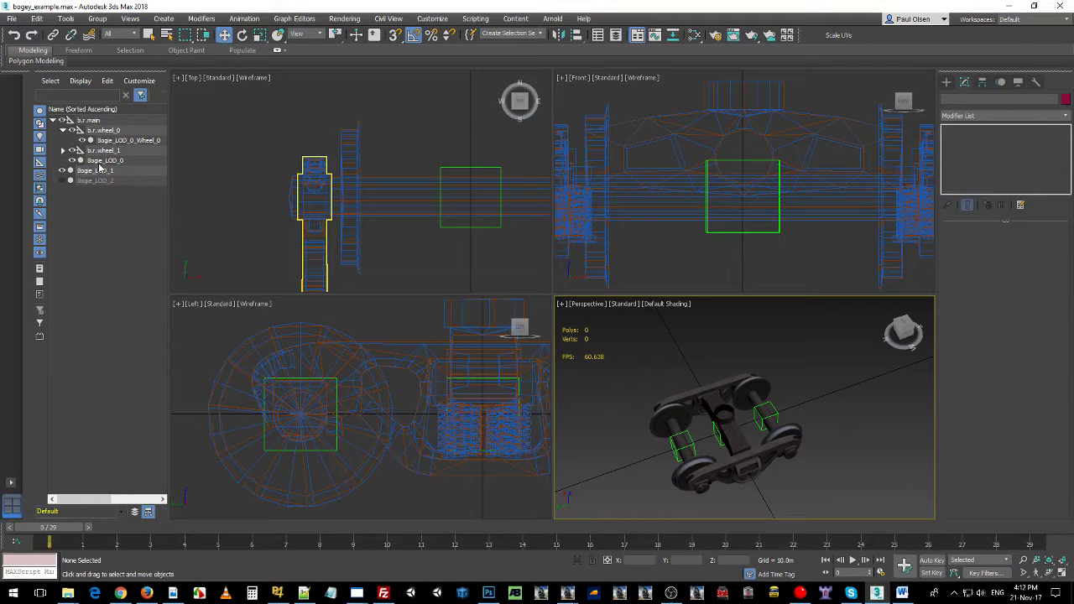
pyautogui.click(81, 161)
pyautogui.click(81, 140)
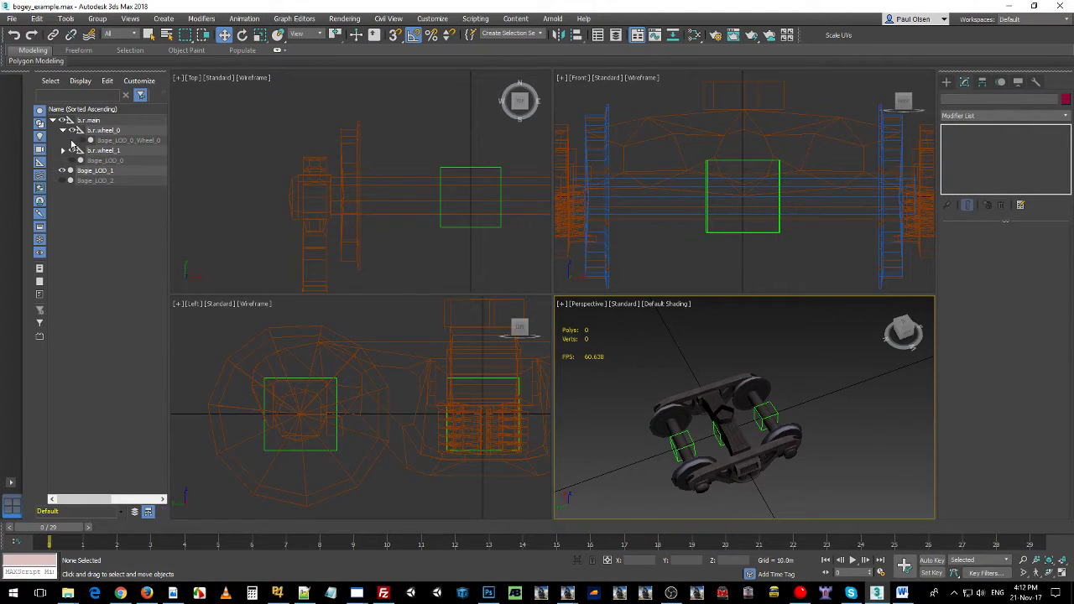
pyautogui.click(62, 171)
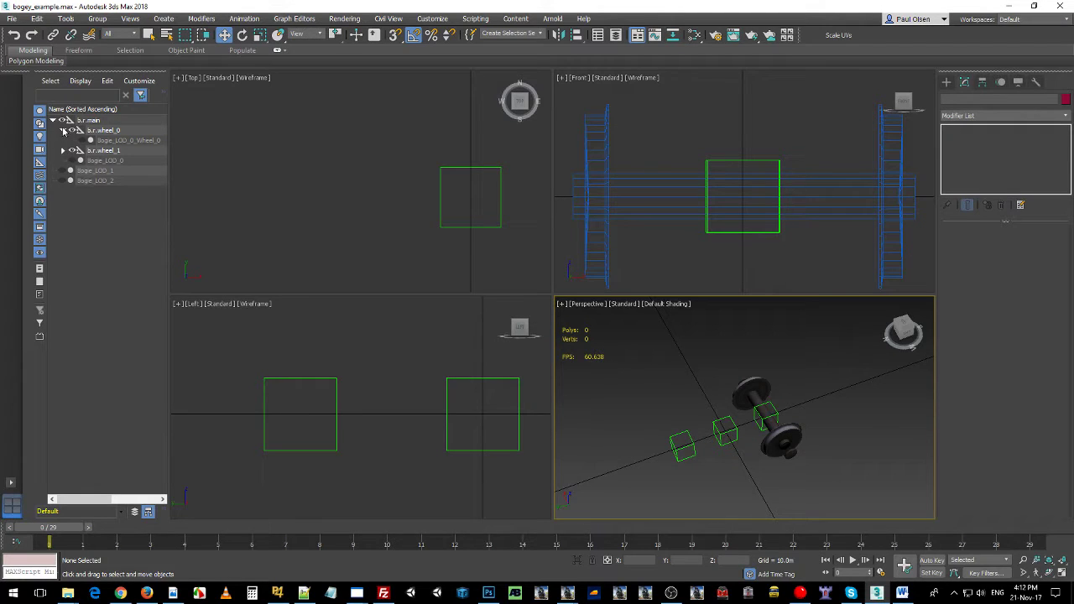
pyautogui.click(62, 151)
pyautogui.click(81, 160)
pyautogui.click(62, 181)
pyautogui.click(94, 180)
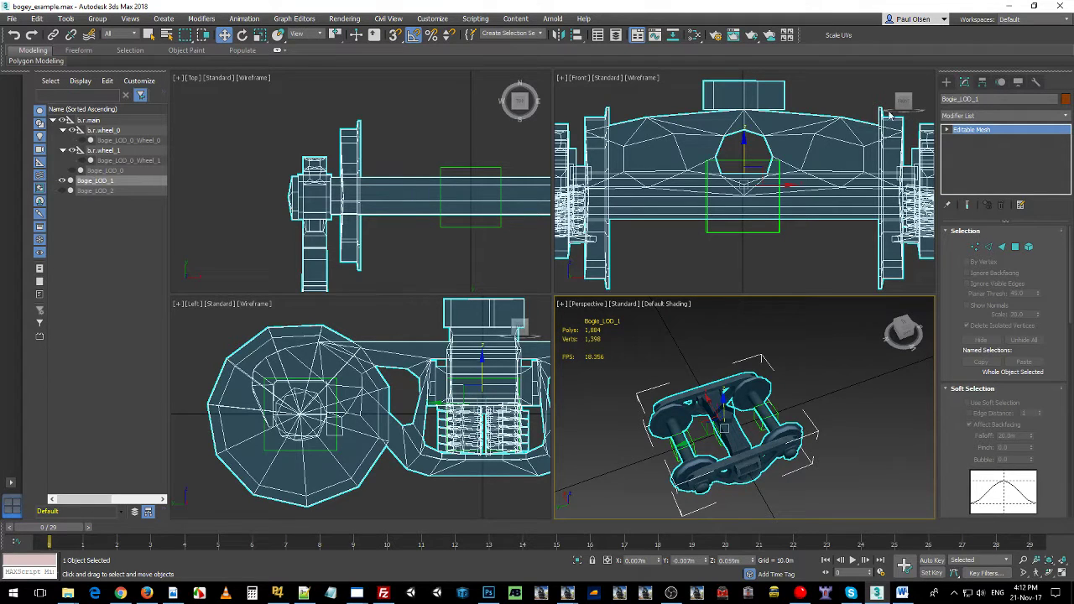
# Apply a Skin modifier to Bogie_LOD_1 and add b.r.main, b.r.wheel_0 and b.r.wheel_1 as its bones.
pyautogui.click(1063, 117)
pyautogui.write('skin')
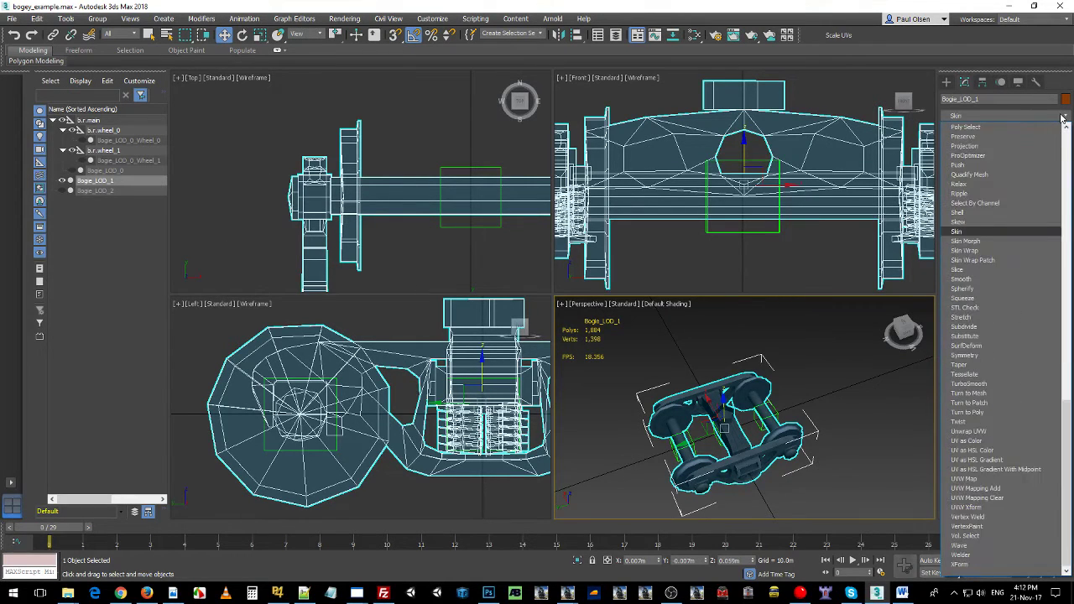
pyautogui.press('Return')
pyautogui.scroll(4, 1049, 292)
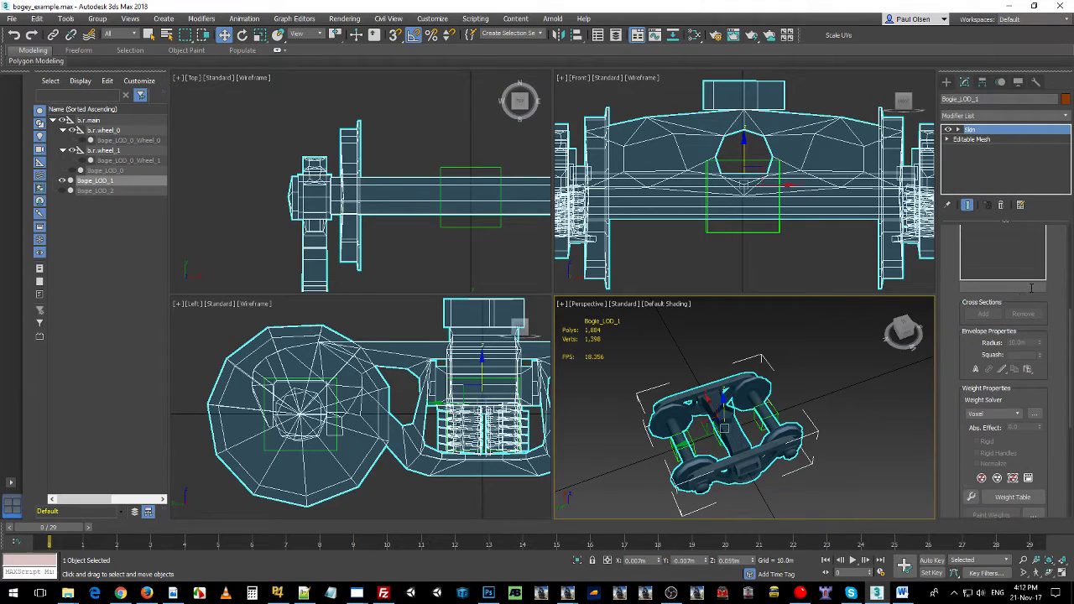
pyautogui.scroll(3, 1049, 292)
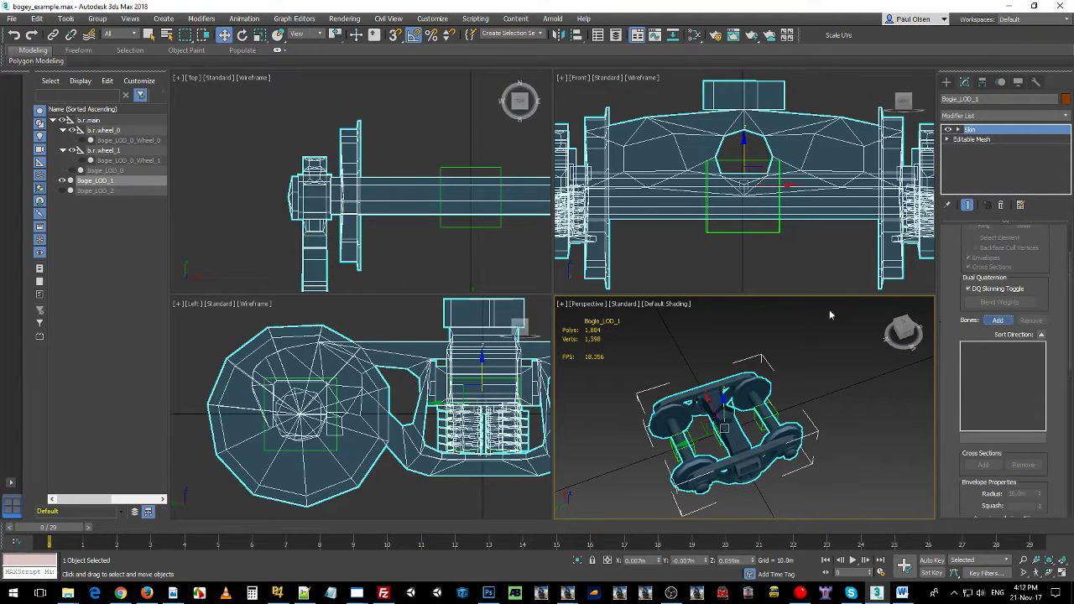
pyautogui.click(11, 78)
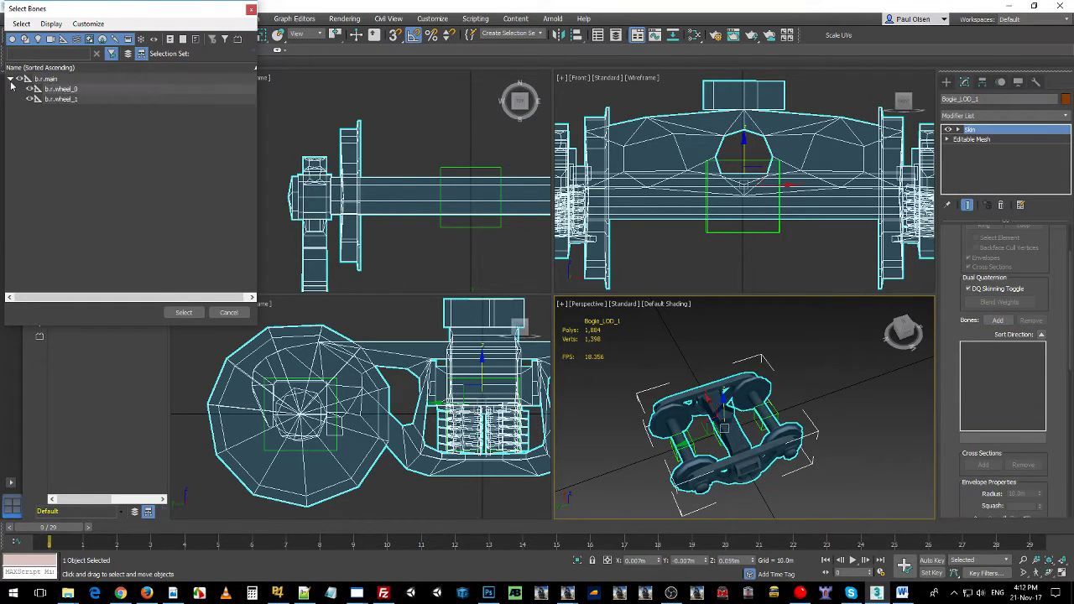
pyautogui.moveTo(59, 78); pyautogui.dragTo(54, 104)
pyautogui.click(174, 312)
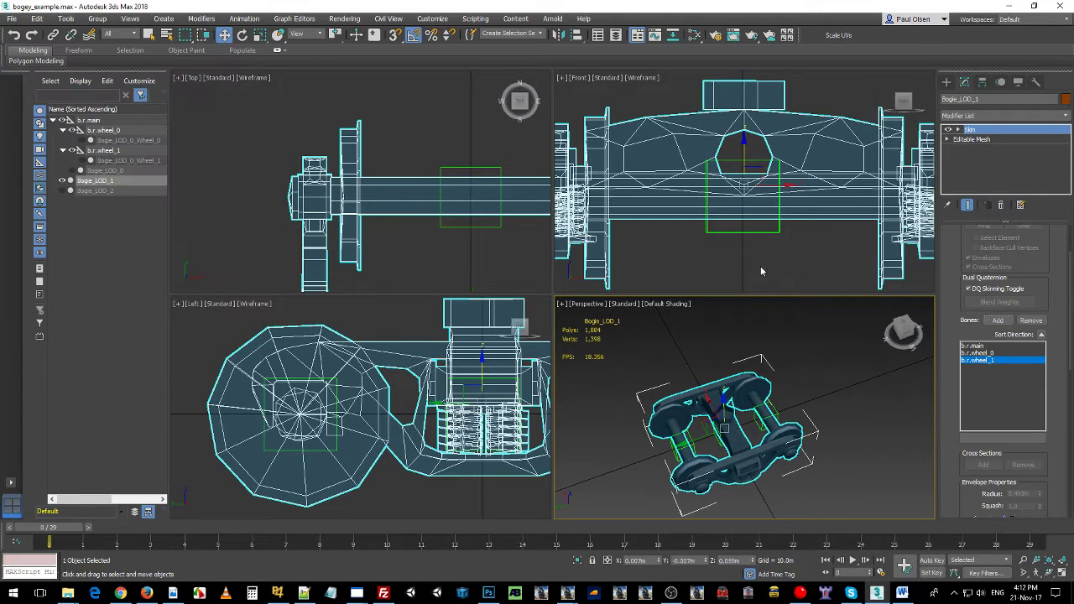
# Enable vertex selection in envelope editing and weight all vertices to b.r.main with an absolute effect of 1.0.
pyautogui.click(982, 346)
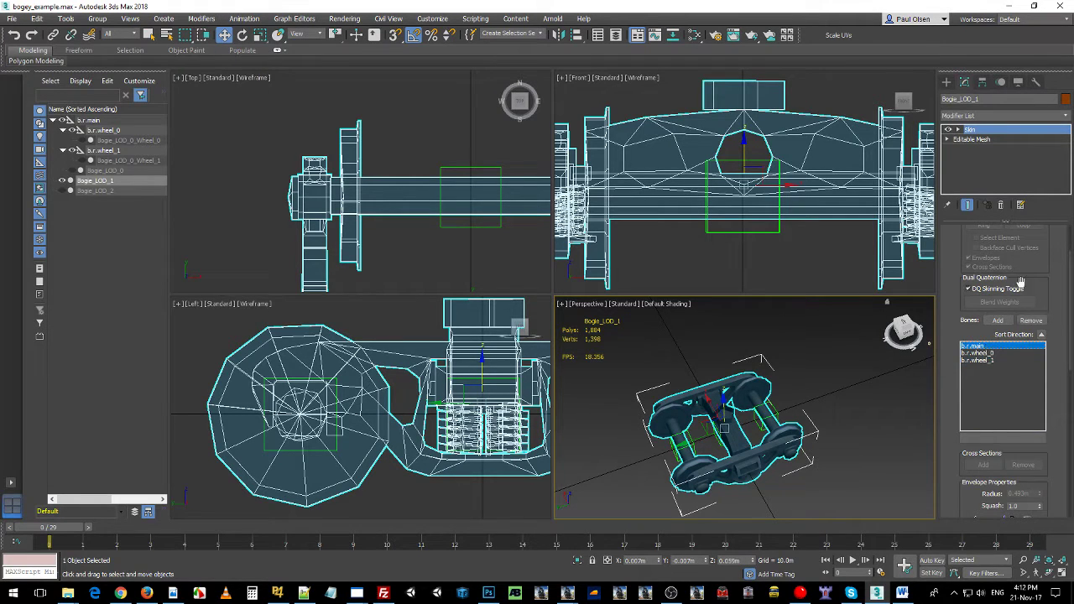
pyautogui.scroll(2, 1021, 282)
pyautogui.click(1018, 246)
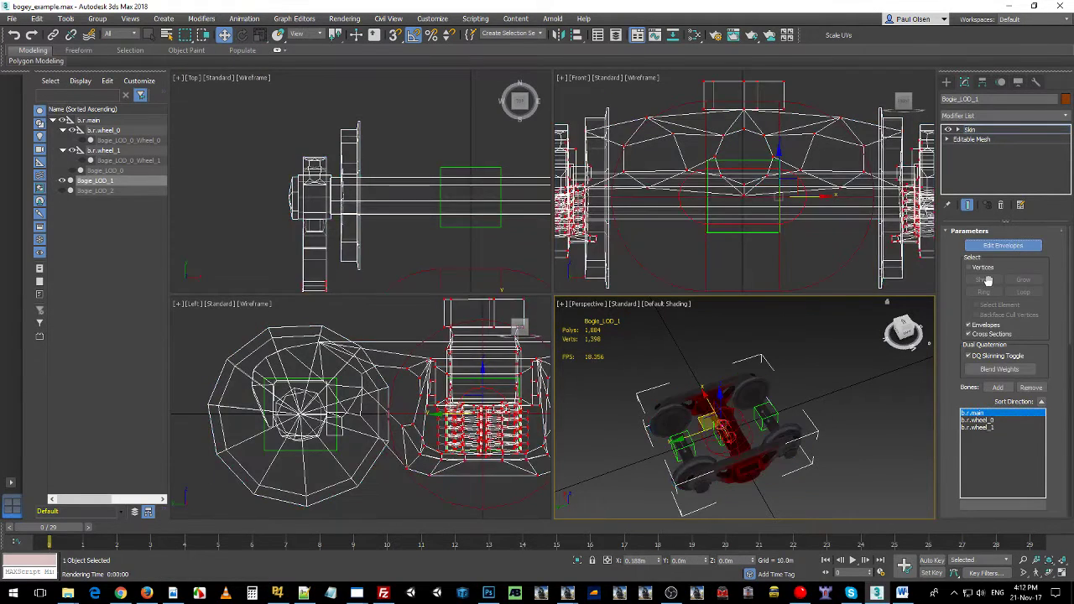
pyautogui.click(984, 267)
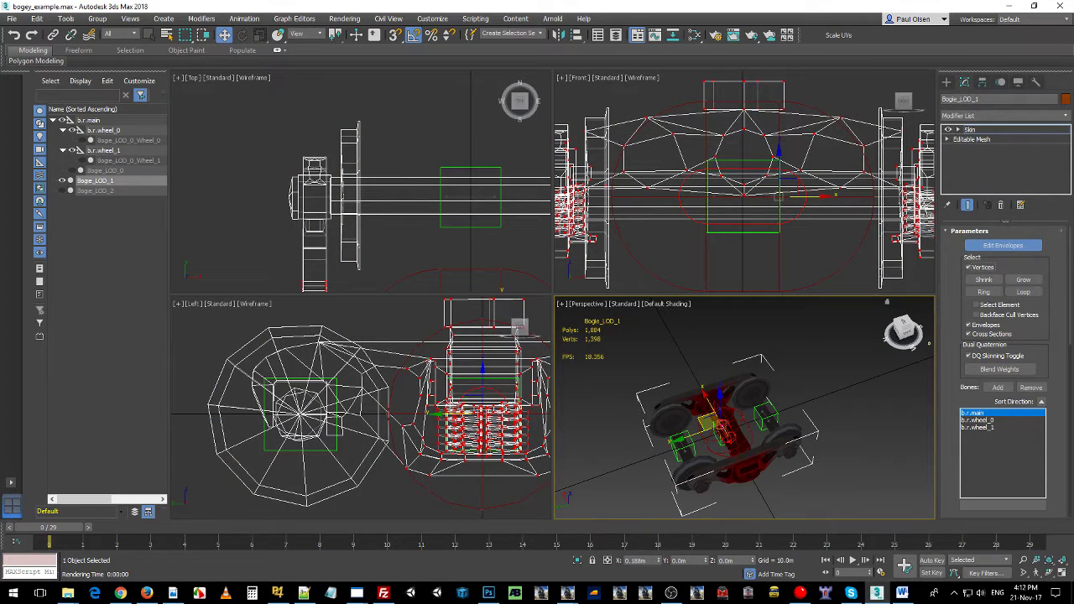
pyautogui.scroll(-10, 1057, 356)
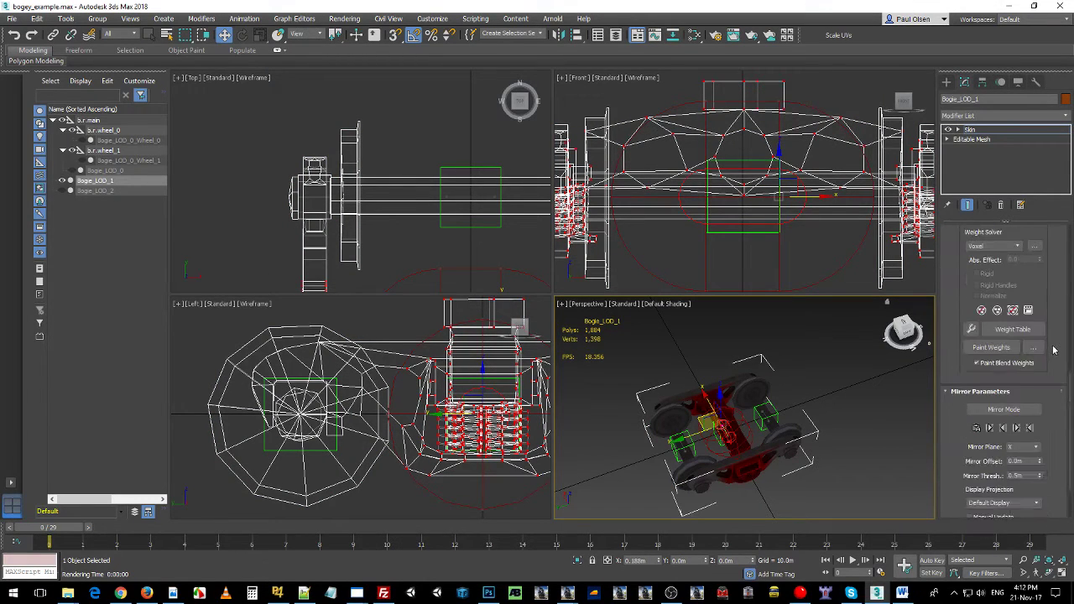
pyautogui.hotkey('ctrl', 'a')
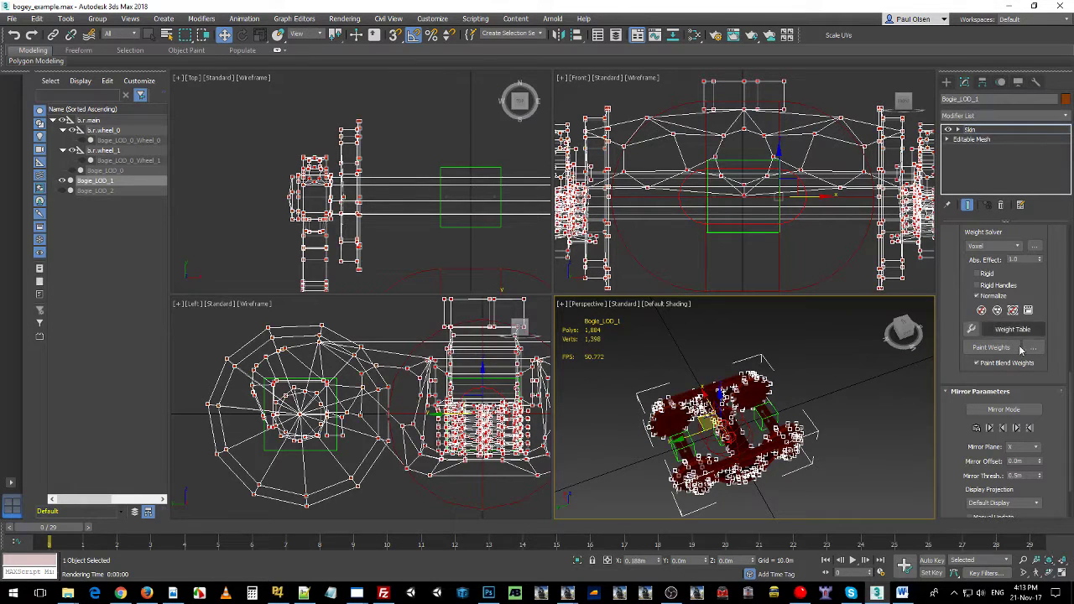
# With the b.r.wheel_0 bone active, select the vertices of one wheel and its outer axle end in the top view.
pyautogui.scroll(6, 981, 336)
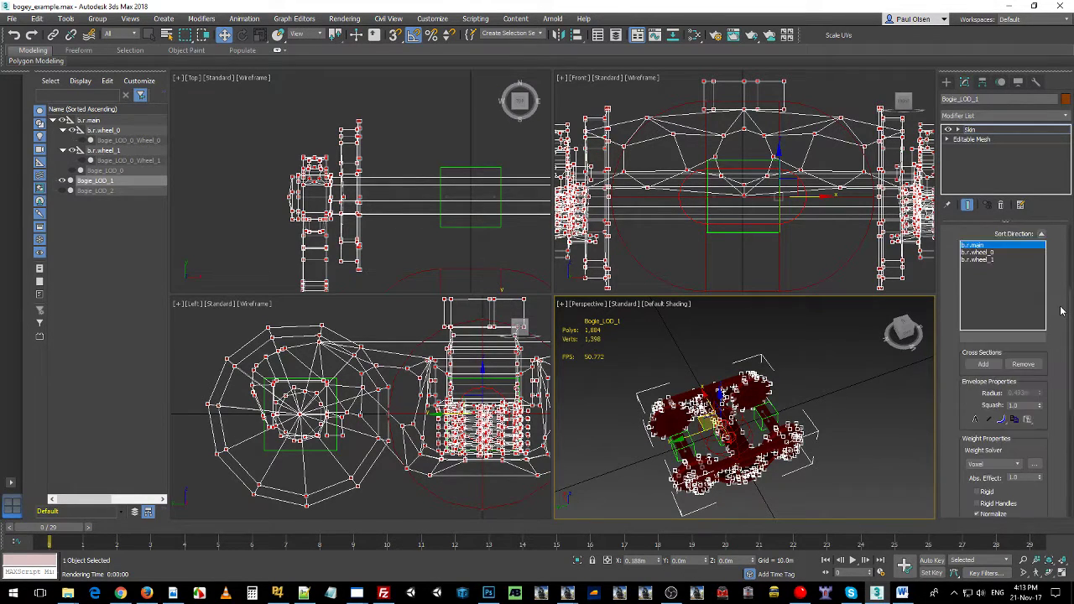
pyautogui.click(983, 303)
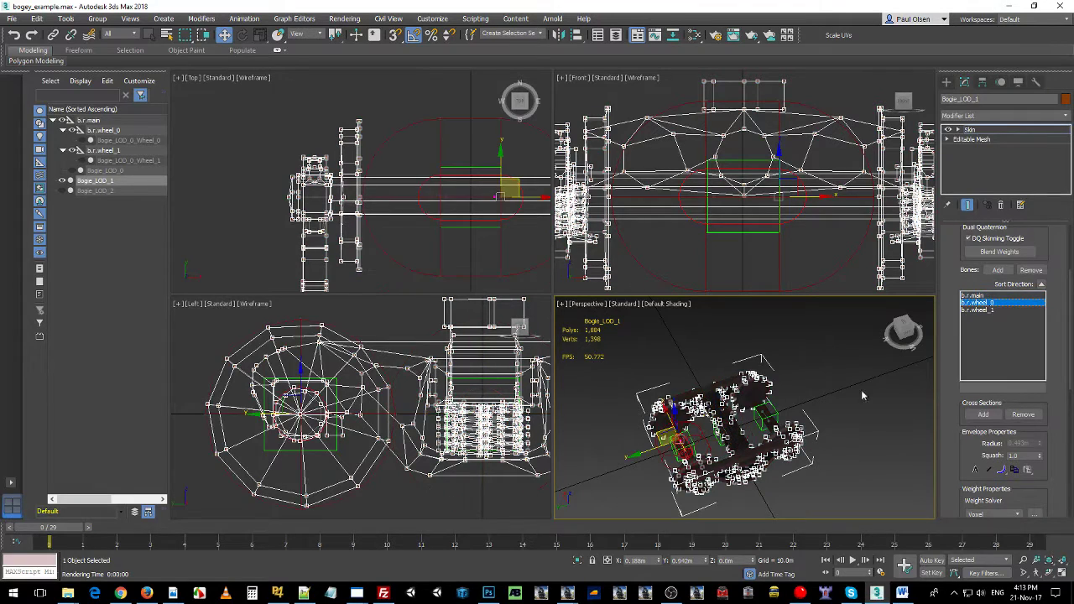
pyautogui.scroll(5, 736, 436)
pyautogui.moveTo(732, 420); pyautogui.dragTo(767, 401, button='middle')
pyautogui.scroll(-3, 864, 408)
pyautogui.moveTo(474, 239); pyautogui.dragTo(349, 210, button='middle')
pyautogui.scroll(-2, 390, 190)
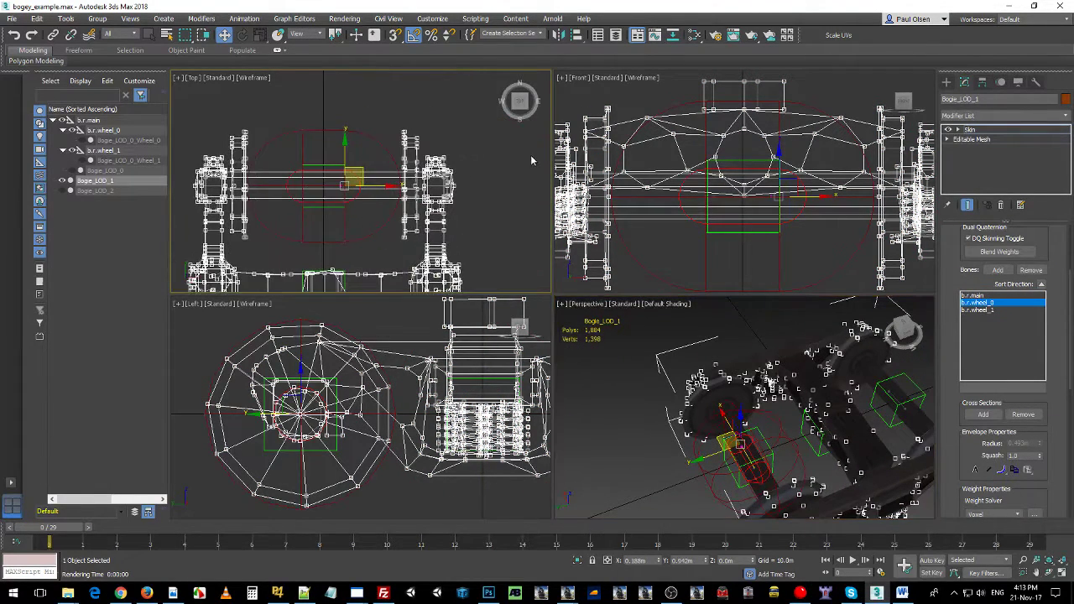
pyautogui.click(530, 155)
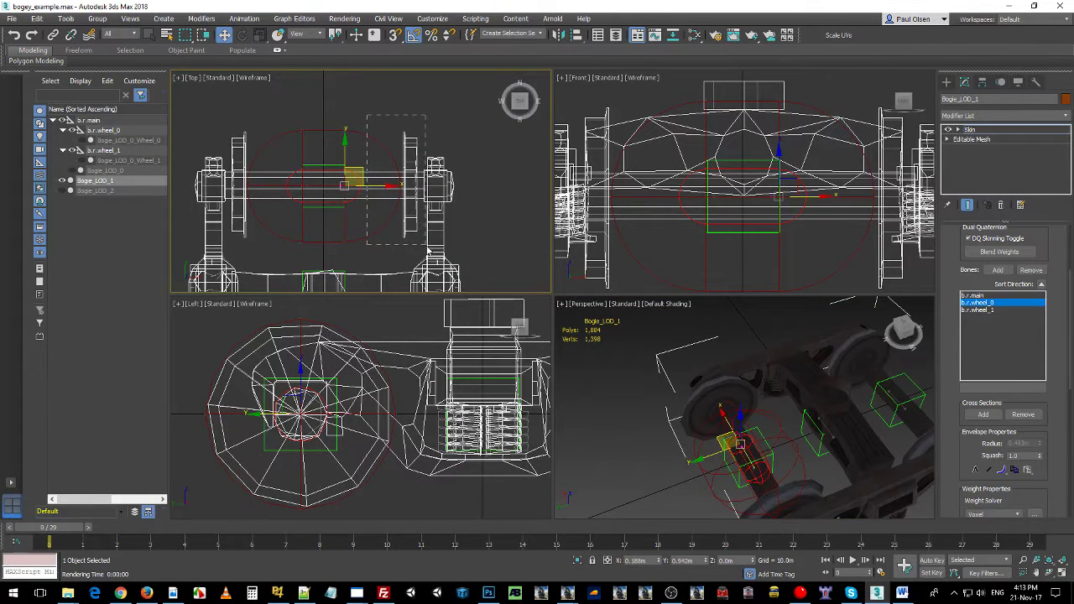
pyautogui.moveTo(427, 249); pyautogui.dragTo(432, 245)
pyautogui.scroll(2, 457, 168)
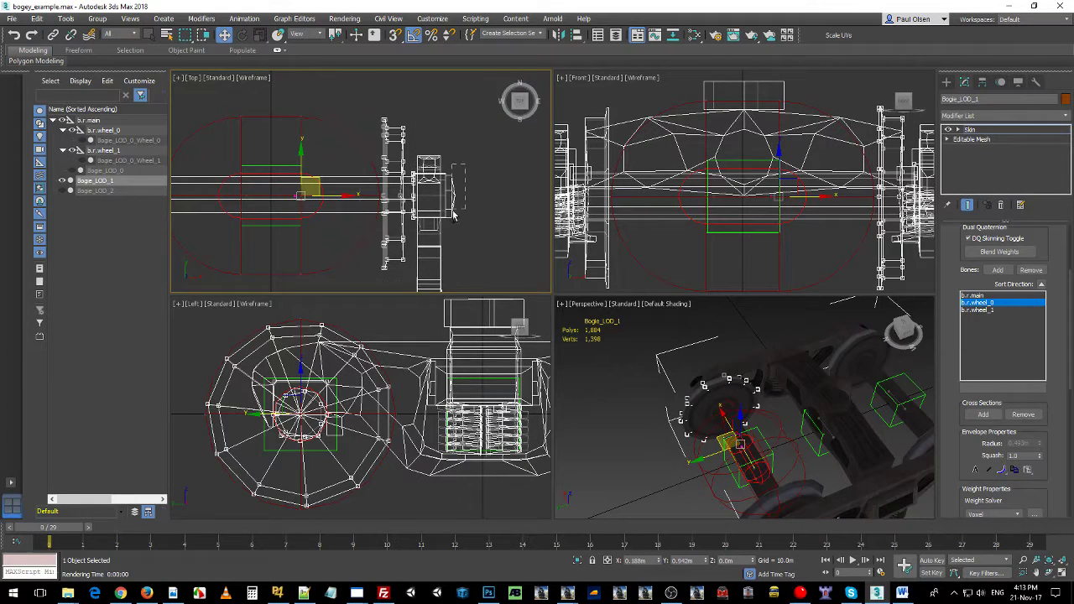
pyautogui.keyDown('ctrl'); pyautogui.moveTo(453, 215); pyautogui.dragTo(450, 228); pyautogui.keyUp('ctrl')
# Add the opposite wheel and axle-end vertices to the selection and weight them to b.r.wheel_0 with an absolute effect of 1.0.
pyautogui.moveTo(344, 201); pyautogui.dragTo(520, 201, button='middle')
pyautogui.scroll(2, 360, 204)
pyautogui.moveTo(361, 204); pyautogui.dragTo(378, 205, button='middle')
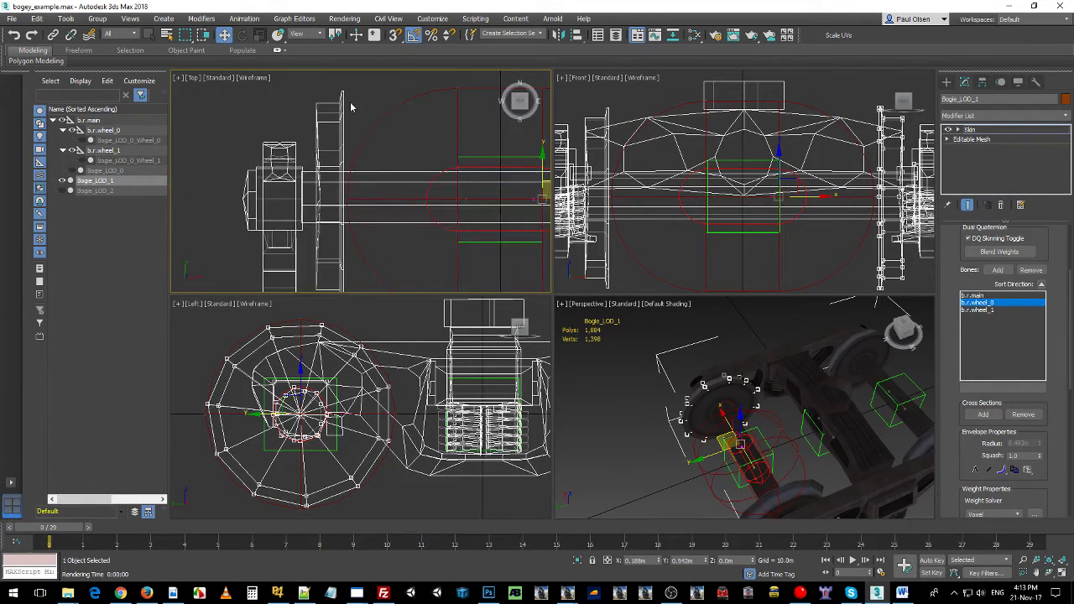
pyautogui.scroll(-2, 351, 107)
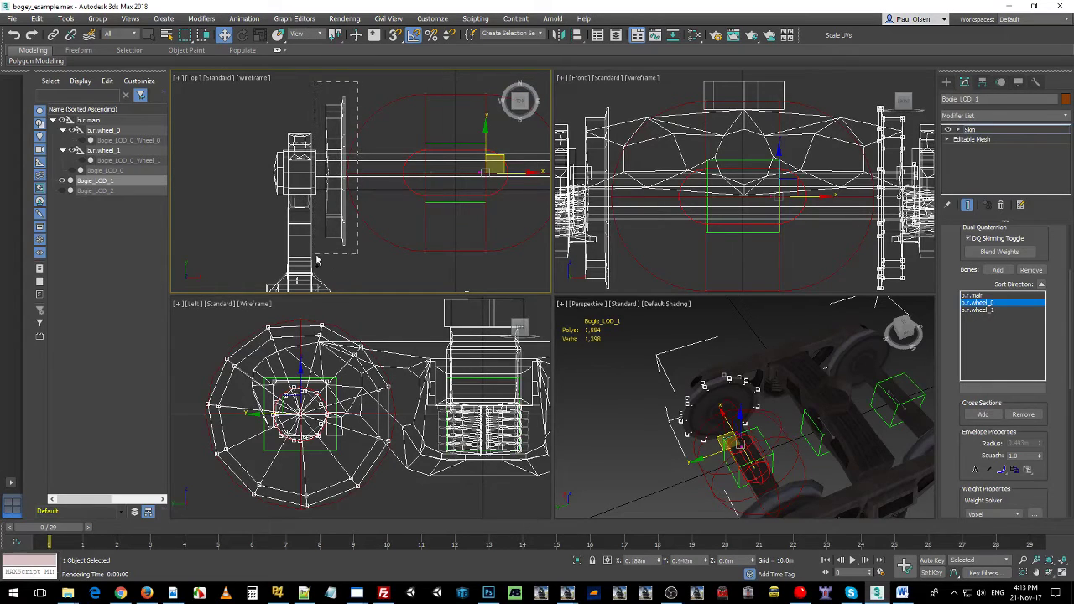
pyautogui.keyDown('ctrl'); pyautogui.moveTo(317, 259); pyautogui.dragTo(323, 257); pyautogui.keyUp('ctrl')
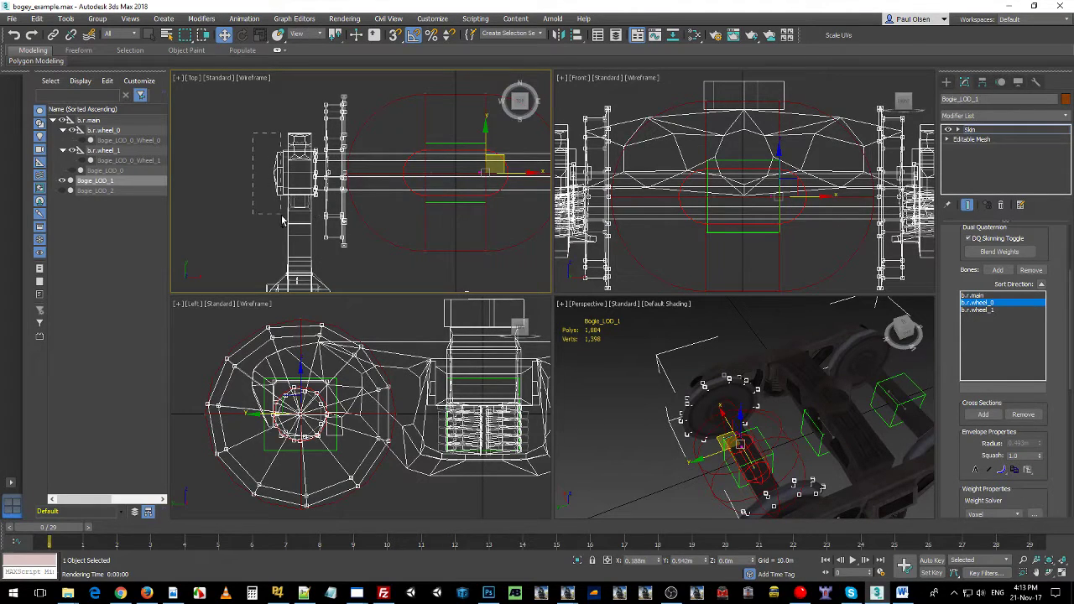
pyautogui.keyDown('ctrl'); pyautogui.moveTo(282, 217); pyautogui.dragTo(283, 215); pyautogui.keyUp('ctrl')
pyautogui.scroll(-3, 1057, 410)
pyautogui.moveTo(1038, 380); pyautogui.dragTo(1040, 329)
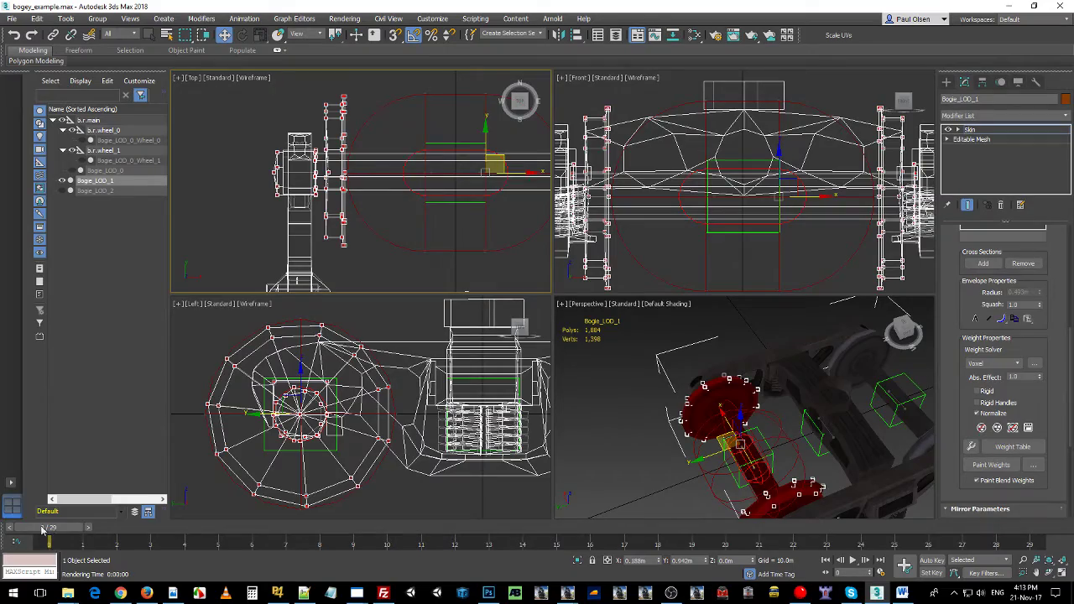
# Scrub through the animation to check how the wheelset weighted to b.r.wheel_0 rotates, and return to frame 0.
pyautogui.moveTo(42, 528); pyautogui.dragTo(377, 527)
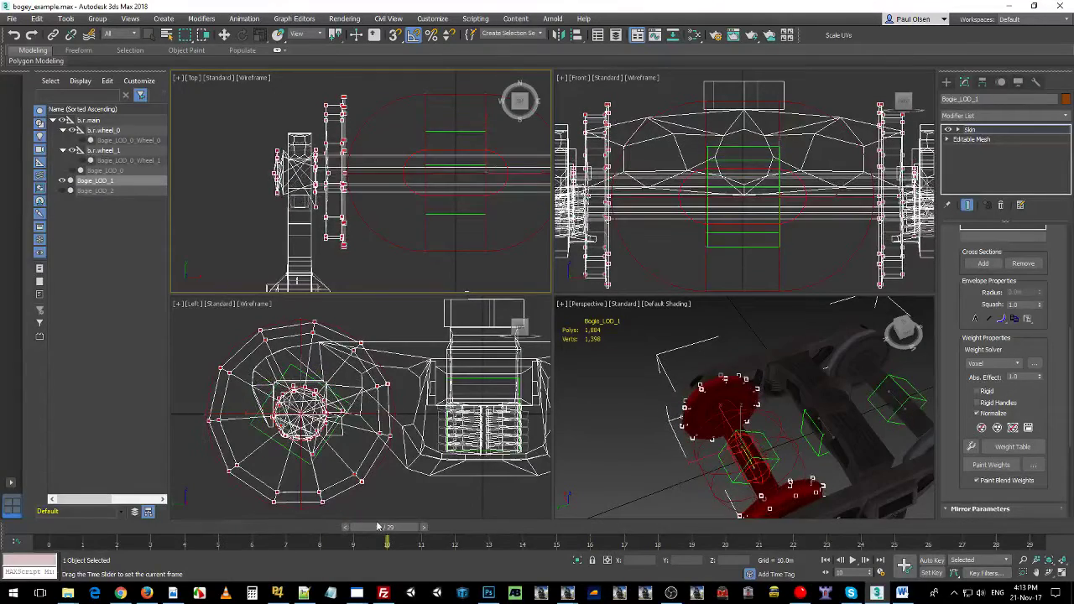
pyautogui.press('w')
pyautogui.keyDown('alt'); pyautogui.moveTo(789, 457); pyautogui.dragTo(737, 379, button='middle'); pyautogui.keyUp('alt')
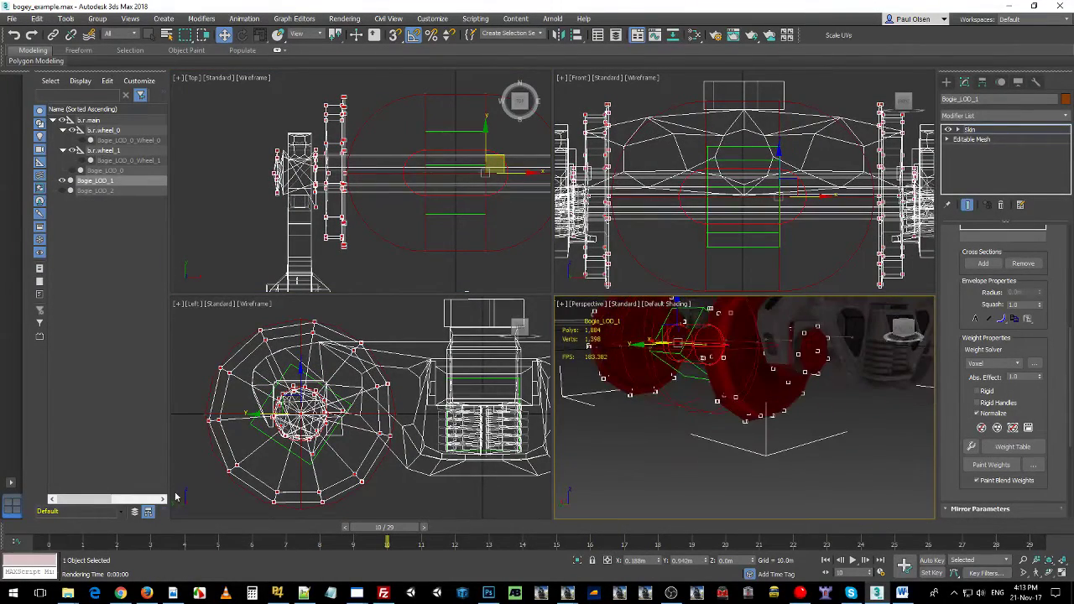
pyautogui.moveTo(424, 535); pyautogui.dragTo(862, 525)
pyautogui.moveTo(791, 511); pyautogui.dragTo(577, 509)
pyautogui.press('w')
pyautogui.moveTo(641, 459); pyautogui.dragTo(704, 409, button='middle')
pyautogui.moveTo(503, 529); pyautogui.dragTo(697, 522)
pyautogui.scroll(-5, 722, 420)
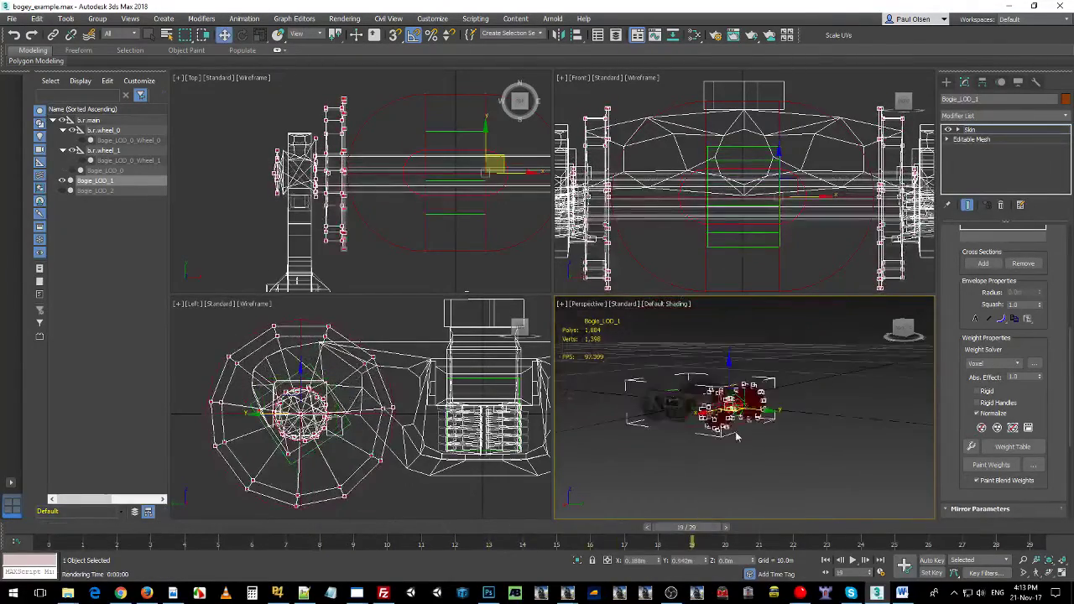
pyautogui.scroll(2, 731, 445)
pyautogui.keyDown('alt'); pyautogui.moveTo(730, 445); pyautogui.dragTo(764, 406, button='middle'); pyautogui.keyUp('alt')
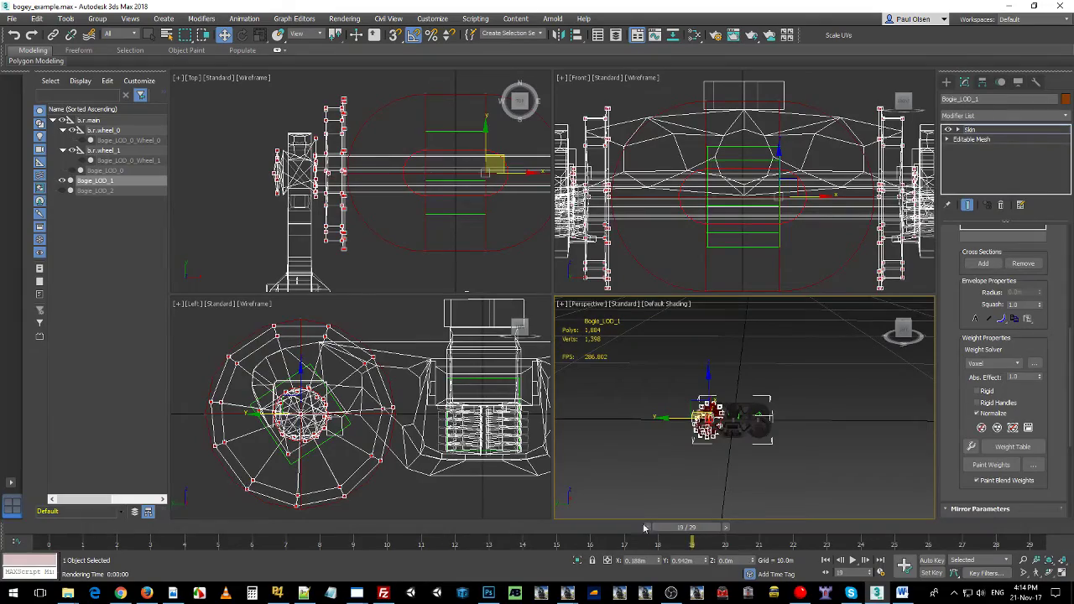
pyautogui.moveTo(707, 534); pyautogui.dragTo(25, 543)
pyautogui.press('w')
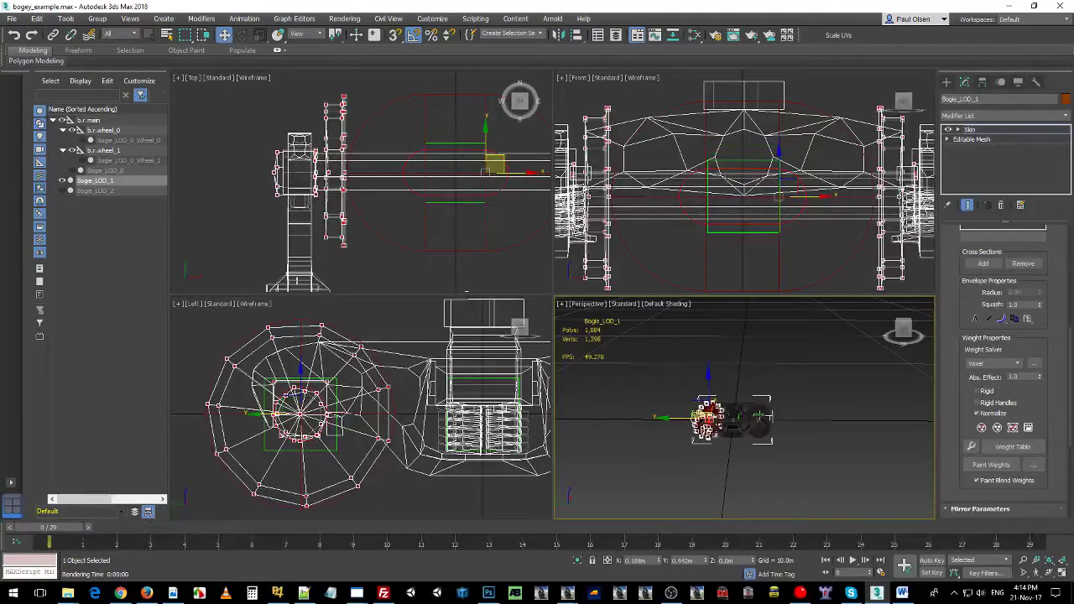
# Make b.r.wheel_1 the active bone and select the vertices of one wheel and its outer axle end in the top view.
pyautogui.scroll(4, 1024, 307)
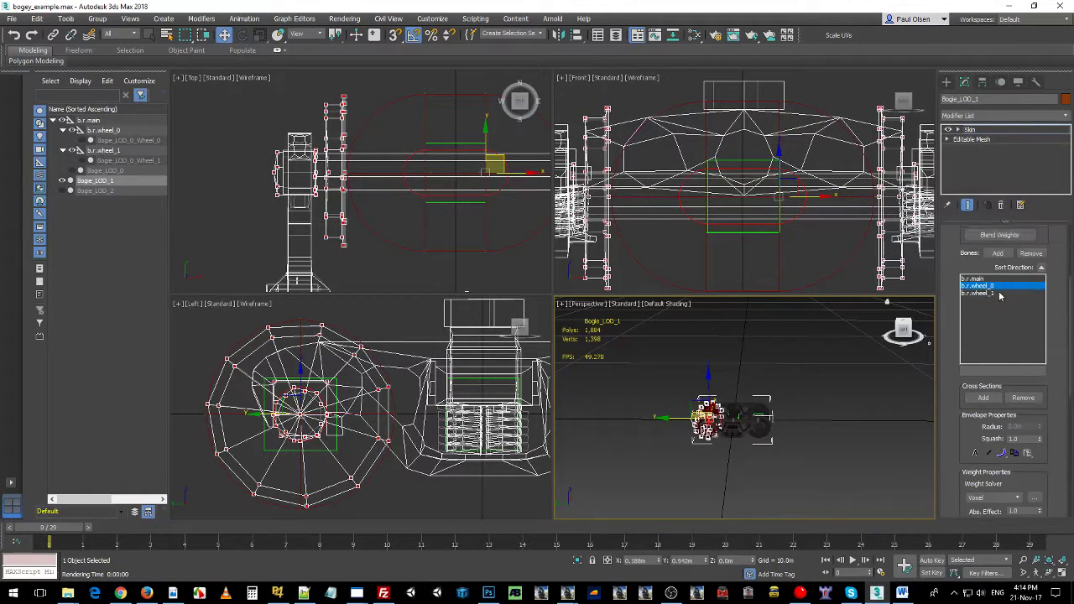
pyautogui.click(992, 293)
pyautogui.scroll(3, 829, 417)
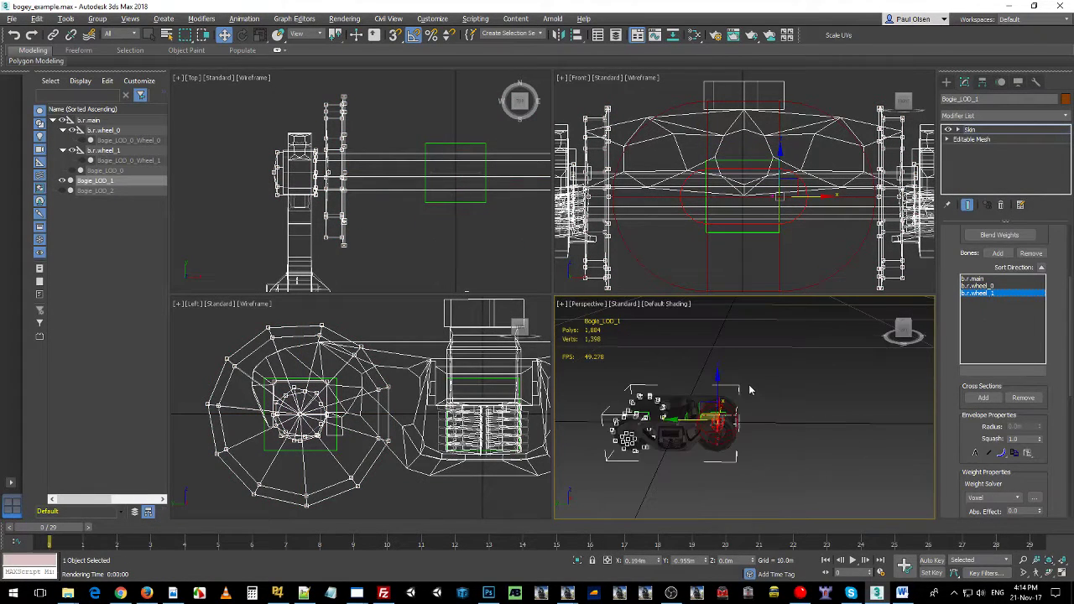
pyautogui.keyDown('alt'); pyautogui.moveTo(750, 386); pyautogui.dragTo(757, 431, button='middle'); pyautogui.keyUp('alt')
pyautogui.scroll(-5, 312, 148)
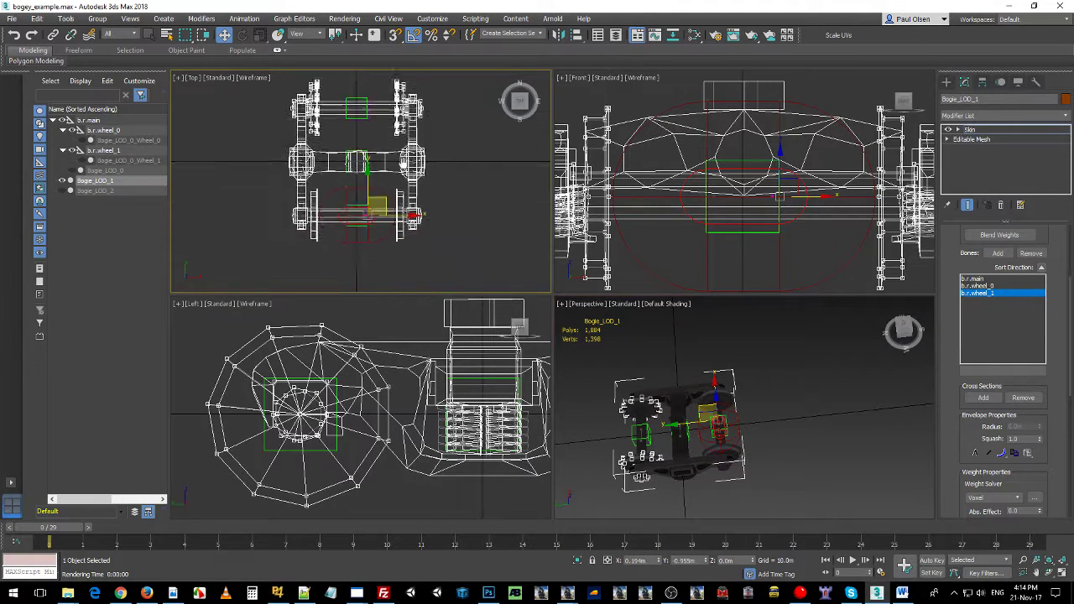
pyautogui.scroll(5, 403, 143)
pyautogui.moveTo(400, 132); pyautogui.dragTo(419, 224, button='middle')
pyautogui.scroll(2, 419, 223)
pyautogui.moveTo(313, 136); pyautogui.dragTo(310, 97, button='middle')
pyautogui.moveTo(348, 271); pyautogui.dragTo(355, 273)
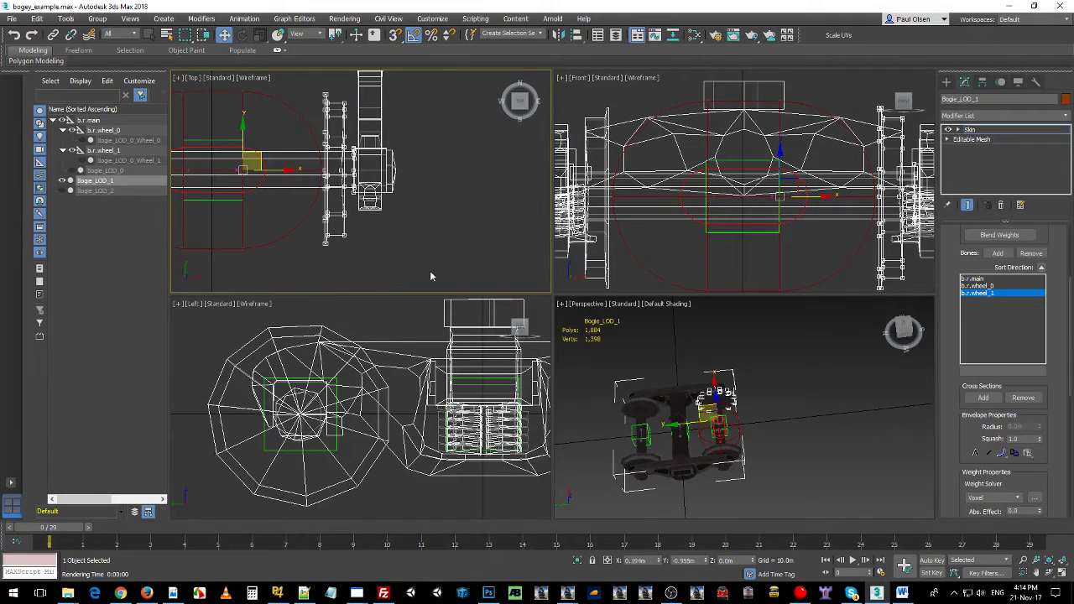
pyautogui.scroll(2, 420, 160)
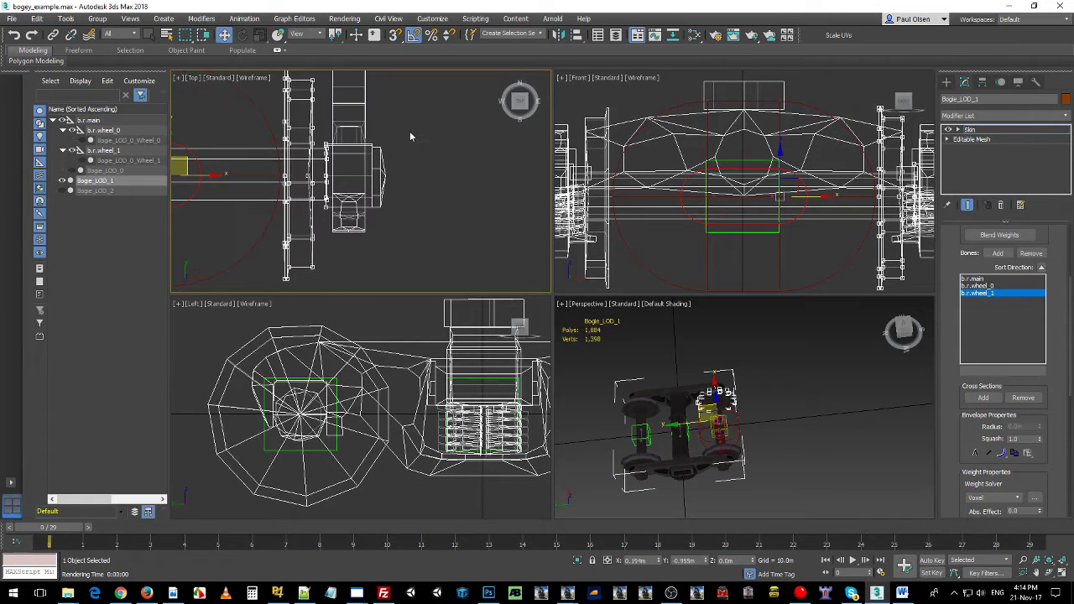
# Add the vertices of the opposite wheel and axle end on the b.r.wheel_1 wheelset to the selection.
pyautogui.scroll(-3, 409, 201)
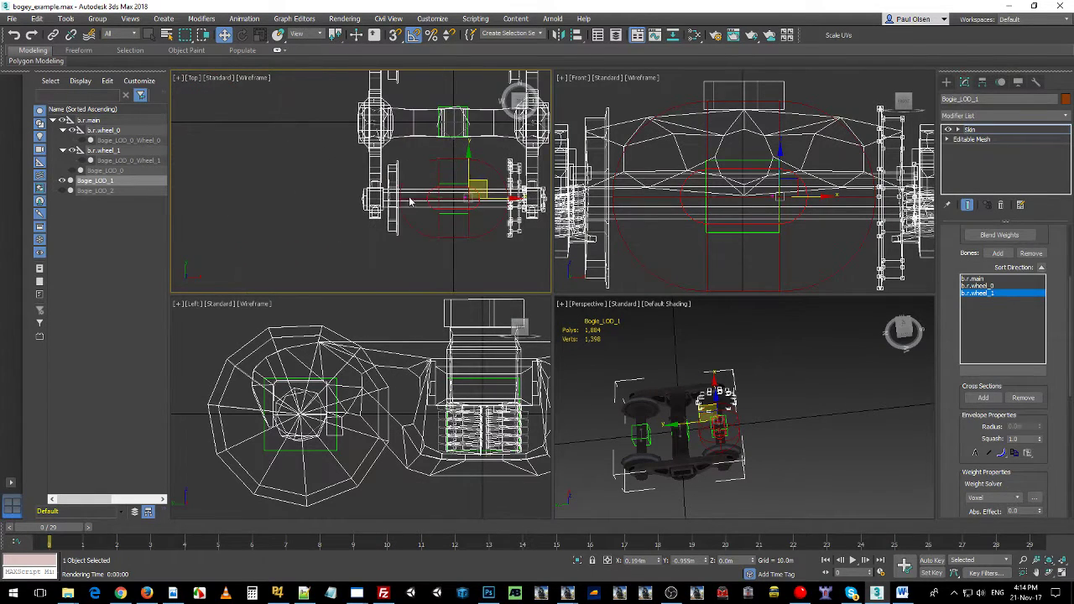
pyautogui.keyDown('ctrl'); pyautogui.moveTo(384, 256); pyautogui.dragTo(386, 254); pyautogui.keyUp('ctrl')
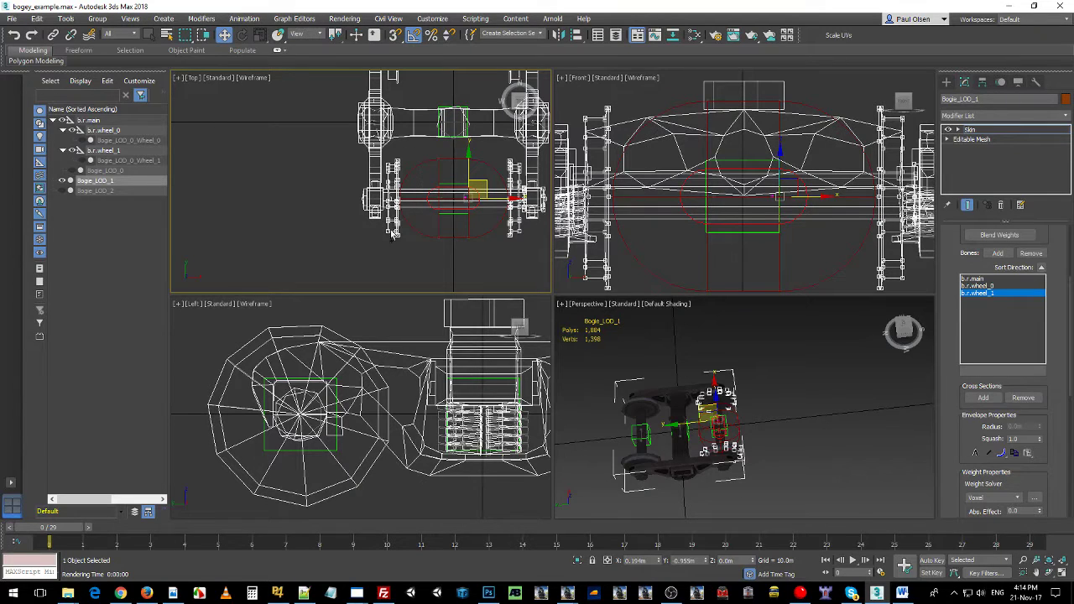
pyautogui.scroll(4, 411, 227)
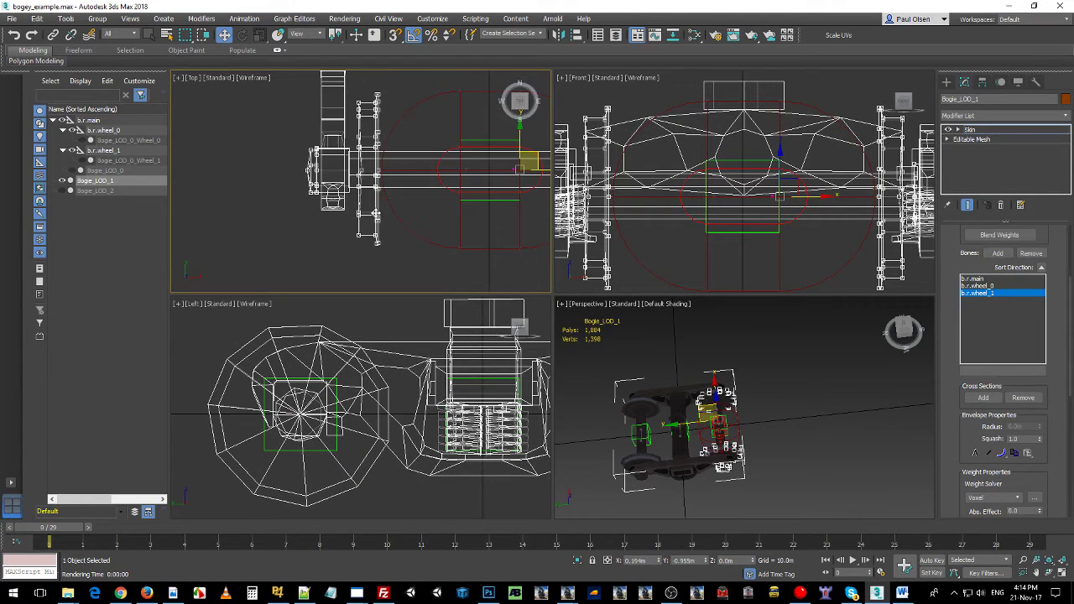
pyautogui.keyDown('ctrl'); pyautogui.moveTo(325, 202); pyautogui.dragTo(340, 227); pyautogui.keyUp('ctrl')
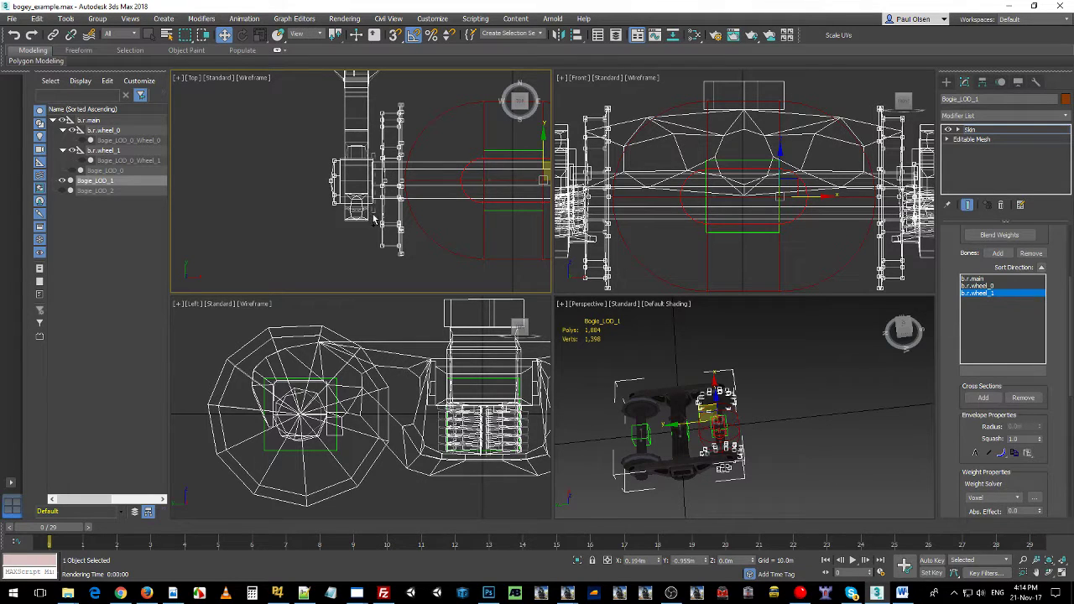
# Remove the stray axle-box corner vertices from the selection at both ends of the axle, keeping the axle's own vertices selected.
pyautogui.scroll(3, 399, 199)
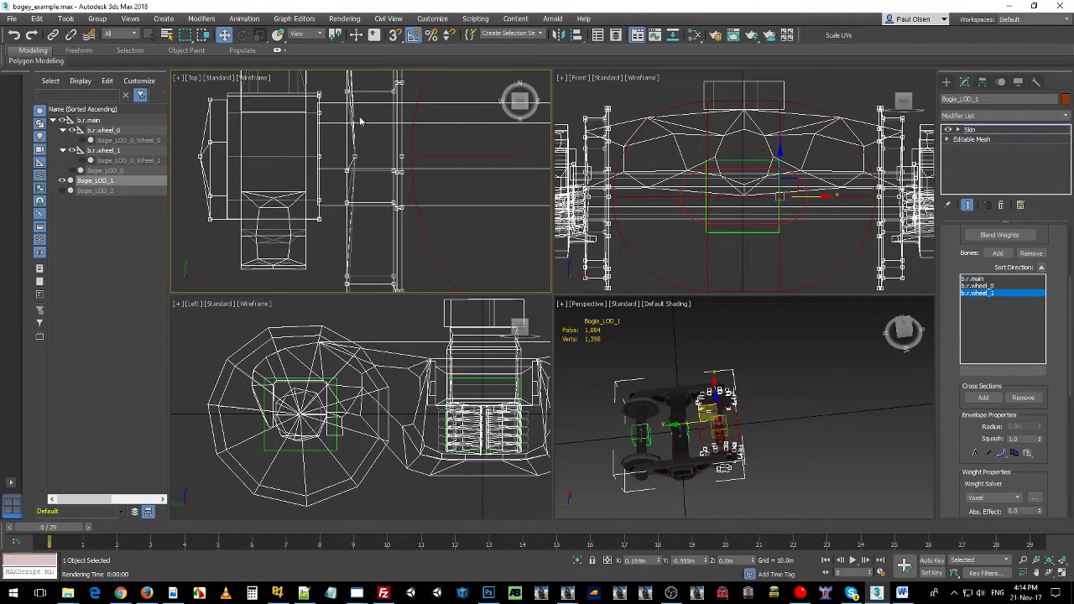
pyautogui.moveTo(324, 85); pyautogui.dragTo(321, 99)
pyautogui.moveTo(317, 242); pyautogui.dragTo(329, 229)
pyautogui.scroll(3, 343, 202)
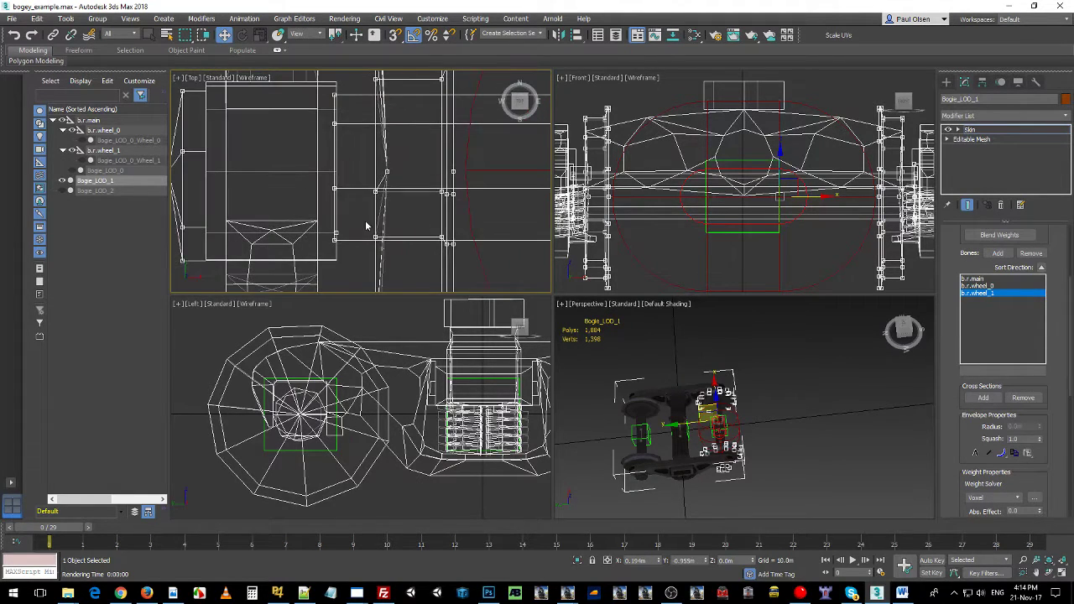
pyautogui.moveTo(431, 215); pyautogui.dragTo(383, 193, button='middle')
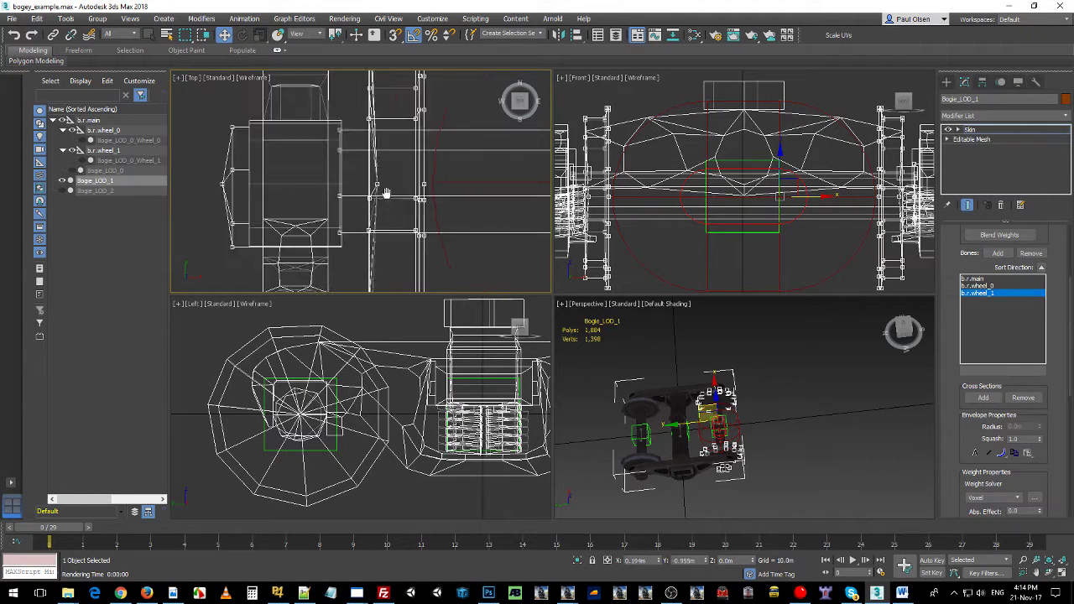
pyautogui.scroll(-3, 249, 168)
pyautogui.moveTo(249, 168); pyautogui.dragTo(406, 175, button='middle')
pyautogui.scroll(4, 405, 173)
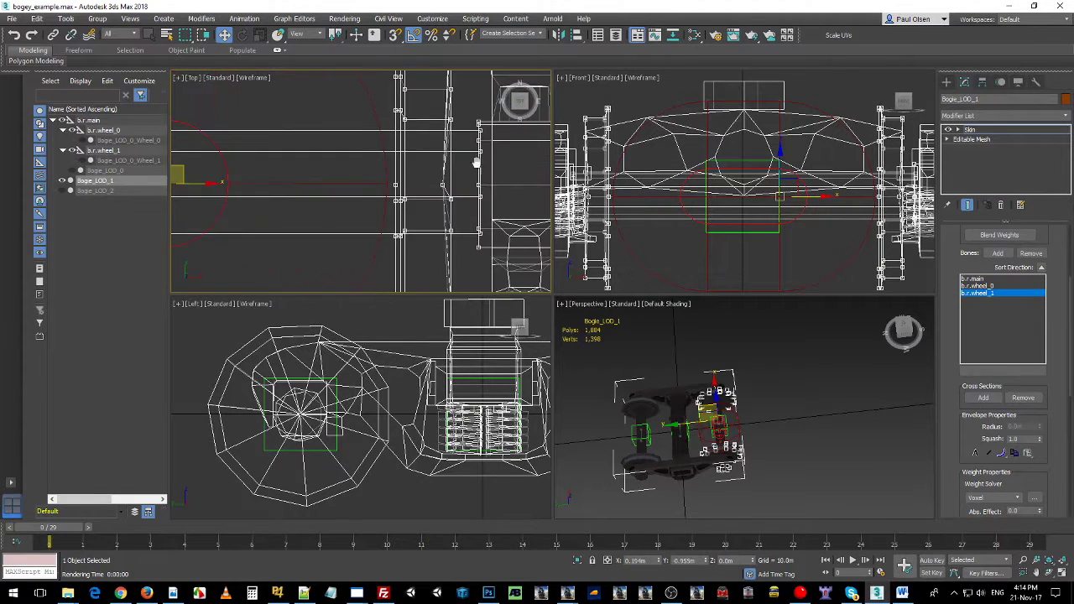
pyautogui.scroll(3, 386, 168)
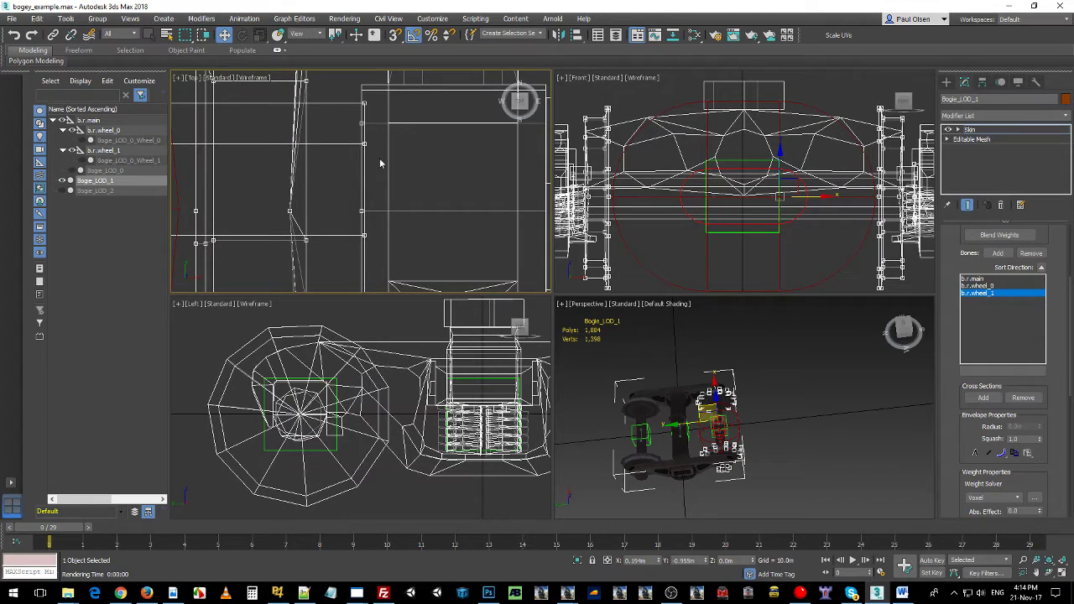
pyautogui.moveTo(372, 216); pyautogui.dragTo(352, 205, button='middle')
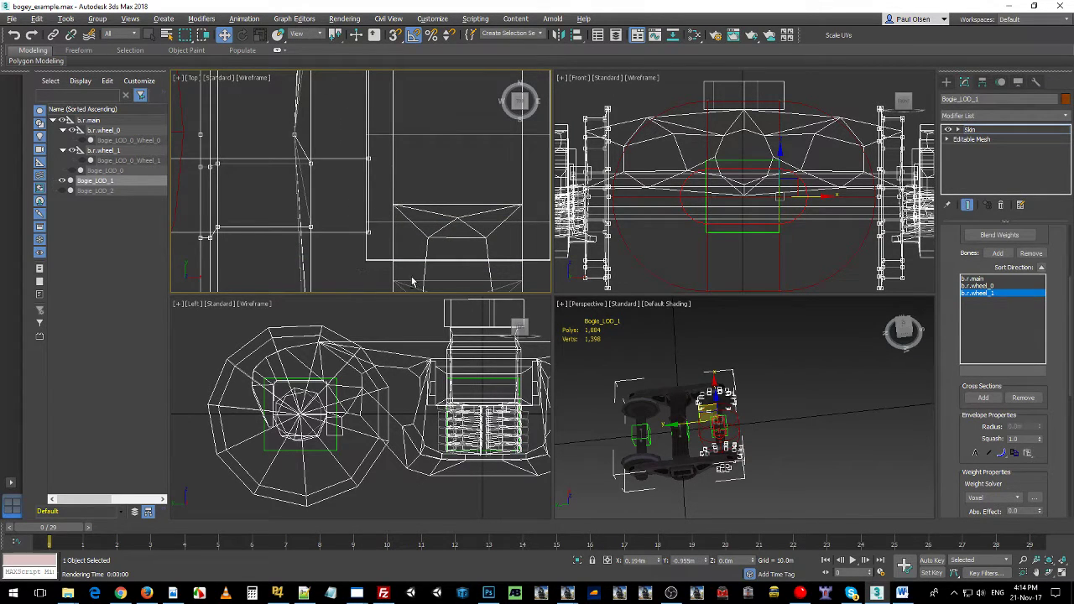
# Weight the selected wheelset vertices to b.r.wheel_1 with an absolute effect of 1.0.
pyautogui.scroll(-2, 427, 252)
pyautogui.scroll(-2, 415, 174)
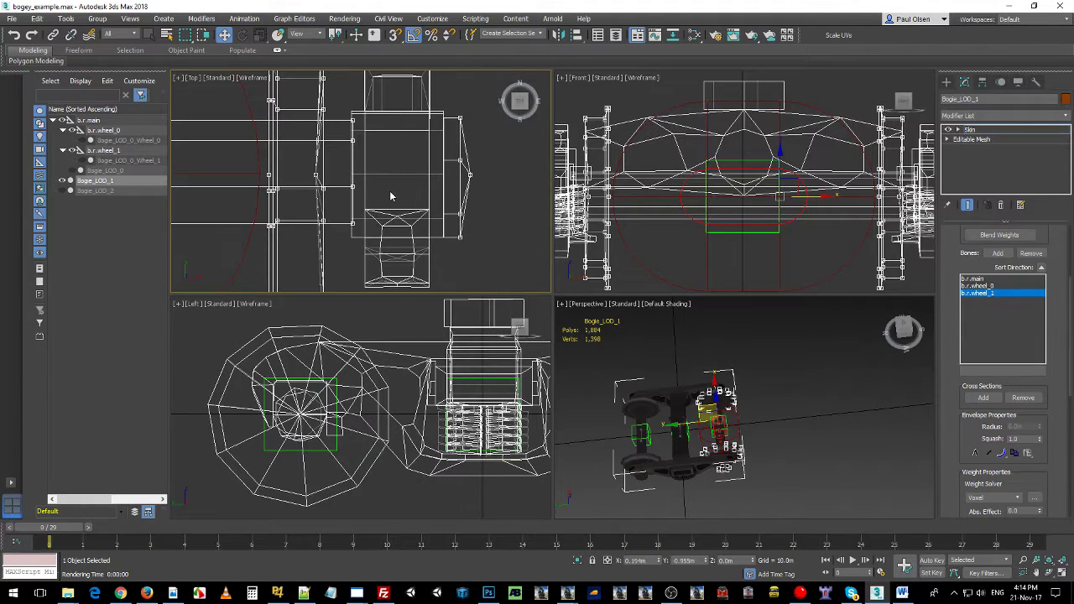
pyautogui.scroll(-2, 287, 208)
pyautogui.moveTo(263, 217)
pyautogui.mouseDown(button='middle')
pyautogui.moveTo(434, 210)
pyautogui.moveTo(281, 218)
pyautogui.mouseUp(button='middle')
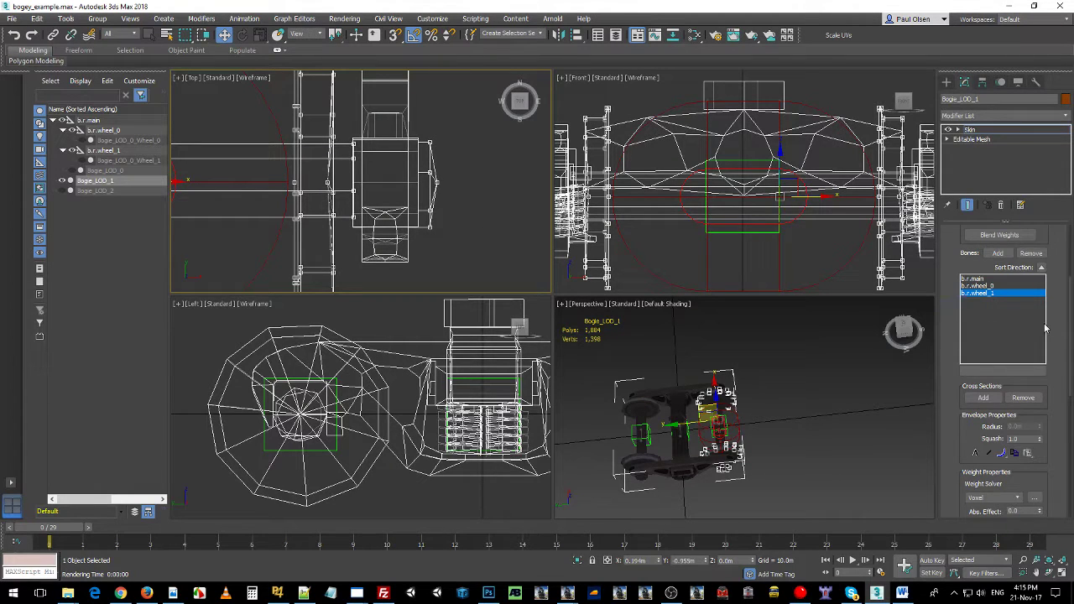
pyautogui.scroll(-4, 1046, 328)
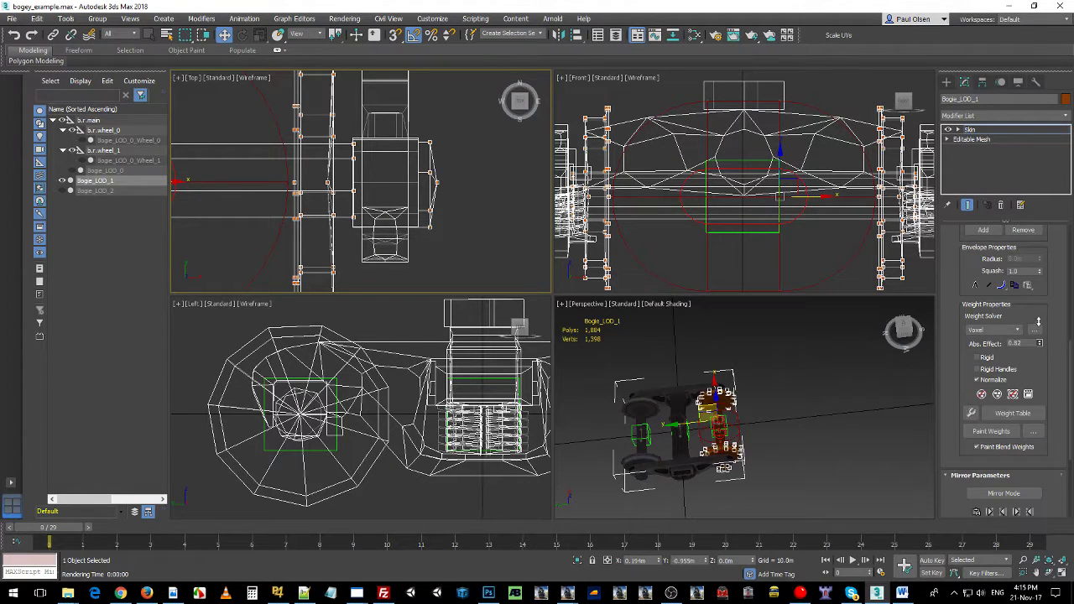
# Scrub through the animation to check from several angles how the wheelset weighted to b.r.wheel_1 rotates.
pyautogui.keyDown('alt'); pyautogui.moveTo(781, 403); pyautogui.dragTo(761, 341, button='middle'); pyautogui.keyUp('alt')
pyautogui.moveTo(74, 527); pyautogui.dragTo(709, 527)
pyautogui.keyDown('alt'); pyautogui.moveTo(776, 424); pyautogui.dragTo(752, 425, button='middle'); pyautogui.keyUp('alt')
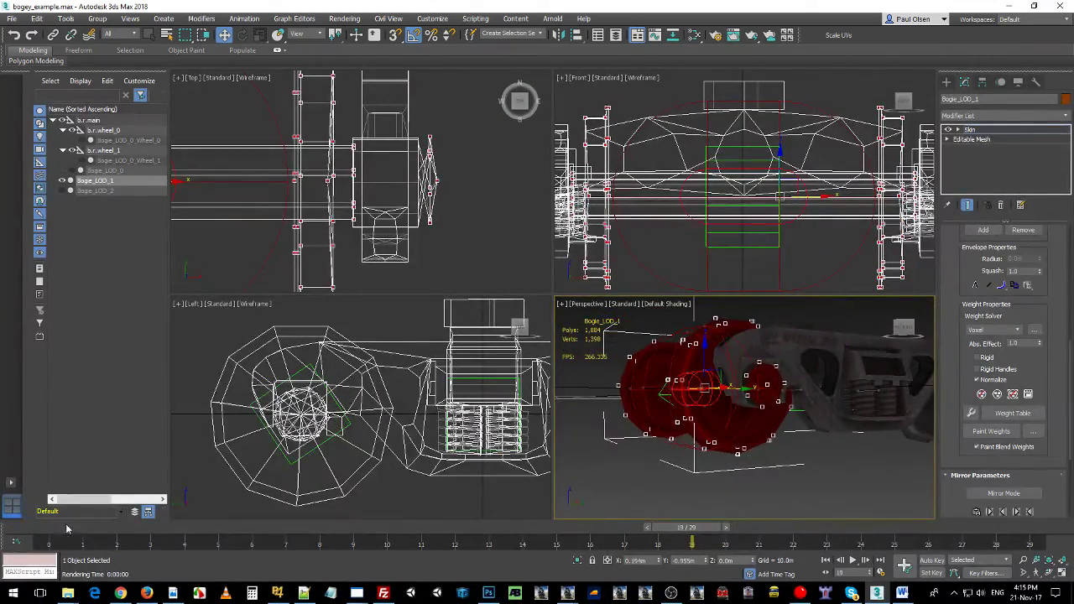
pyautogui.moveTo(715, 527); pyautogui.dragTo(779, 529)
pyautogui.keyDown('alt'); pyautogui.moveTo(689, 445); pyautogui.dragTo(843, 430, button='middle'); pyautogui.keyUp('alt')
pyautogui.keyDown('alt'); pyautogui.moveTo(661, 475); pyautogui.dragTo(808, 411, button='middle'); pyautogui.keyUp('alt')
pyautogui.keyDown('alt'); pyautogui.moveTo(700, 424); pyautogui.dragTo(740, 414, button='middle'); pyautogui.keyUp('alt')
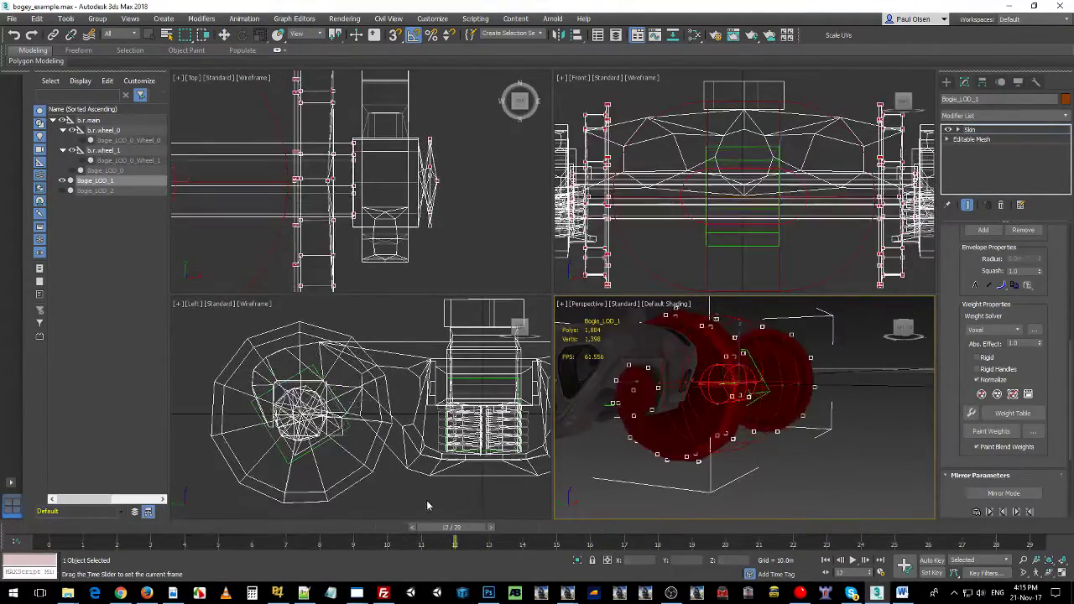
pyautogui.press('w')
pyautogui.moveTo(453, 533); pyautogui.dragTo(217, 542)
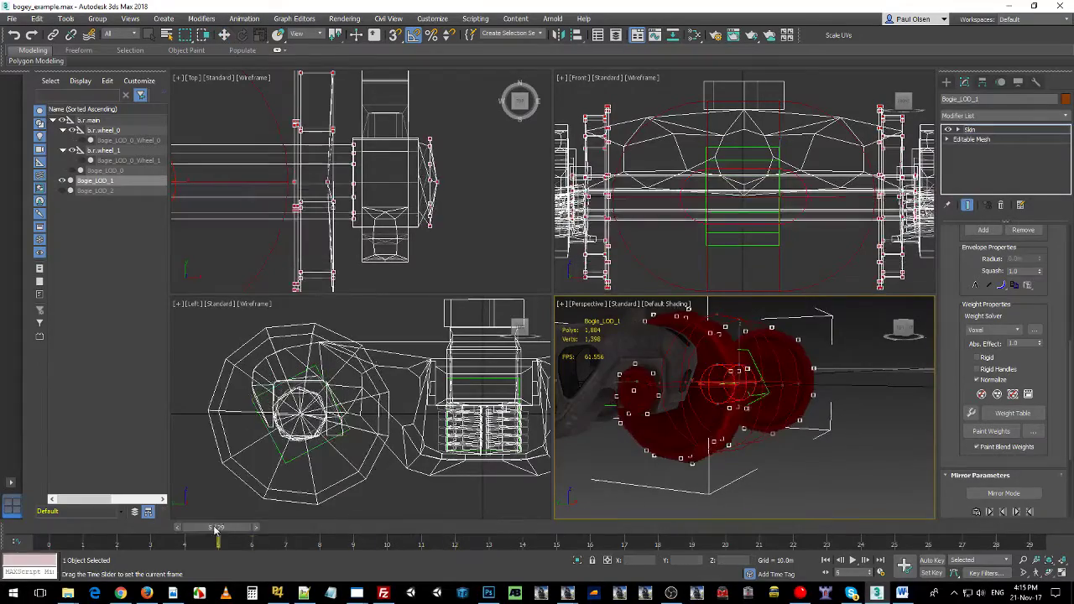
# Show both wheelsets in the left view, scrub the animation to check their rotation, and return to frame 0.
pyautogui.scroll(-2, 469, 420)
pyautogui.moveTo(520, 441); pyautogui.dragTo(434, 441, button='middle')
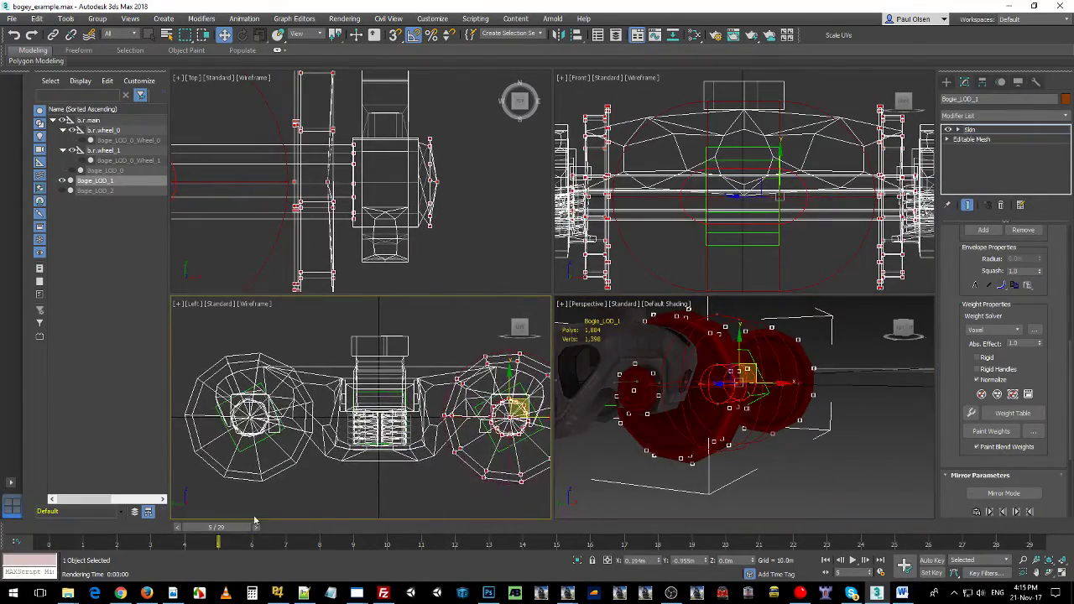
pyautogui.moveTo(217, 533); pyautogui.dragTo(456, 533)
pyautogui.keyDown('alt'); pyautogui.moveTo(654, 419); pyautogui.dragTo(709, 428, button='middle'); pyautogui.keyUp('alt')
pyautogui.moveTo(413, 531); pyautogui.dragTo(61, 527)
pyautogui.press('w')
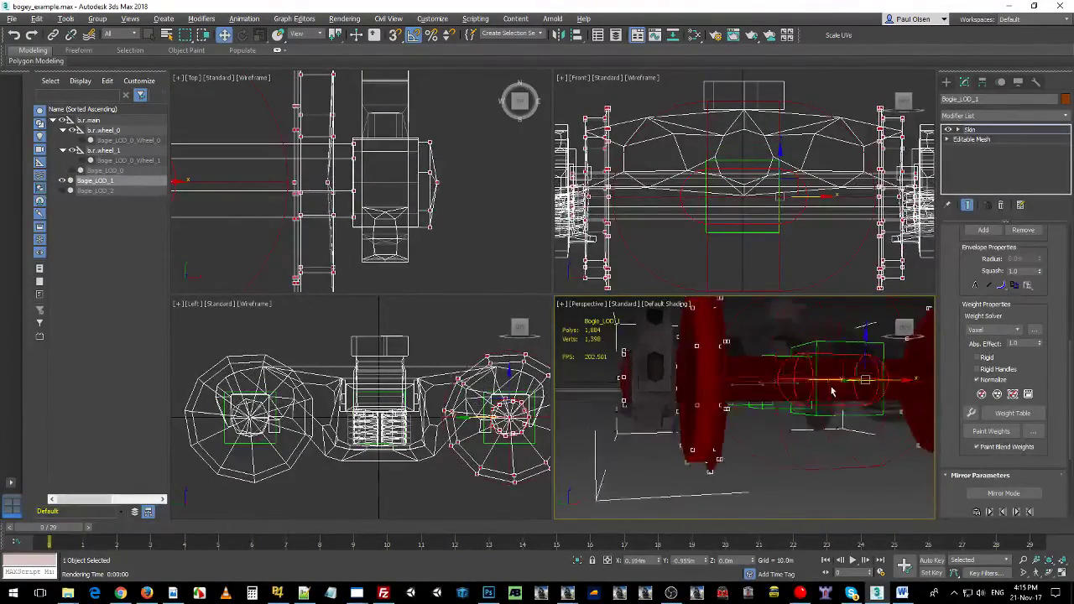
# Inspect the whole weighted bogie from several angles in the perspective view at frame 0.
pyautogui.keyDown('alt'); pyautogui.moveTo(832, 391); pyautogui.dragTo(897, 386, button='middle'); pyautogui.keyUp('alt')
pyautogui.scroll(-5, 839, 382)
pyautogui.moveTo(803, 369); pyautogui.dragTo(764, 376, button='middle')
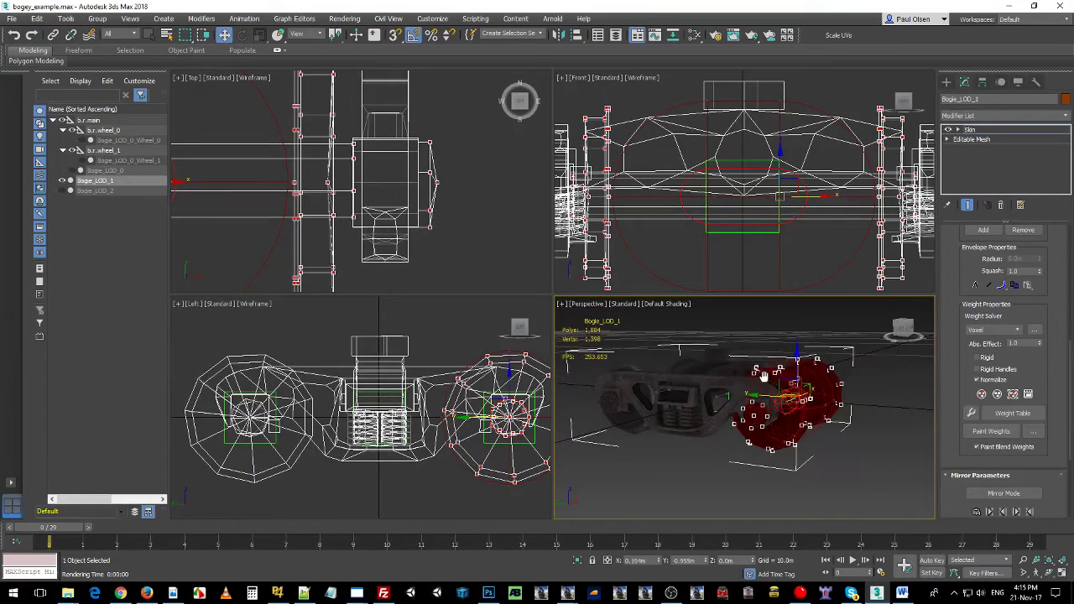
pyautogui.scroll(-6, 764, 378)
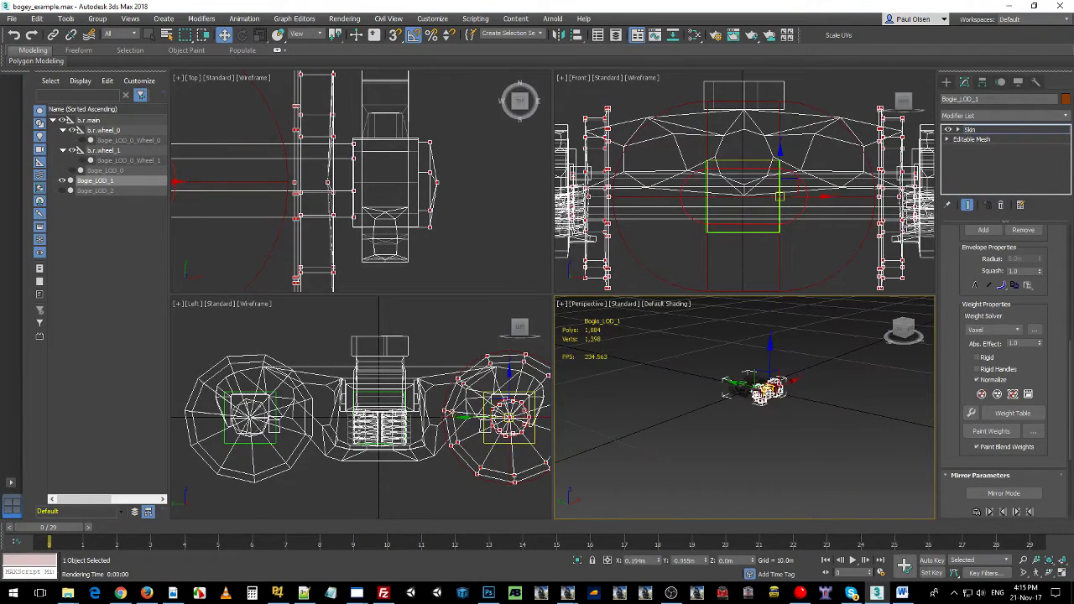
pyautogui.scroll(-2, 765, 388)
pyautogui.keyDown('alt'); pyautogui.moveTo(766, 388); pyautogui.dragTo(839, 396, button='middle'); pyautogui.keyUp('alt')
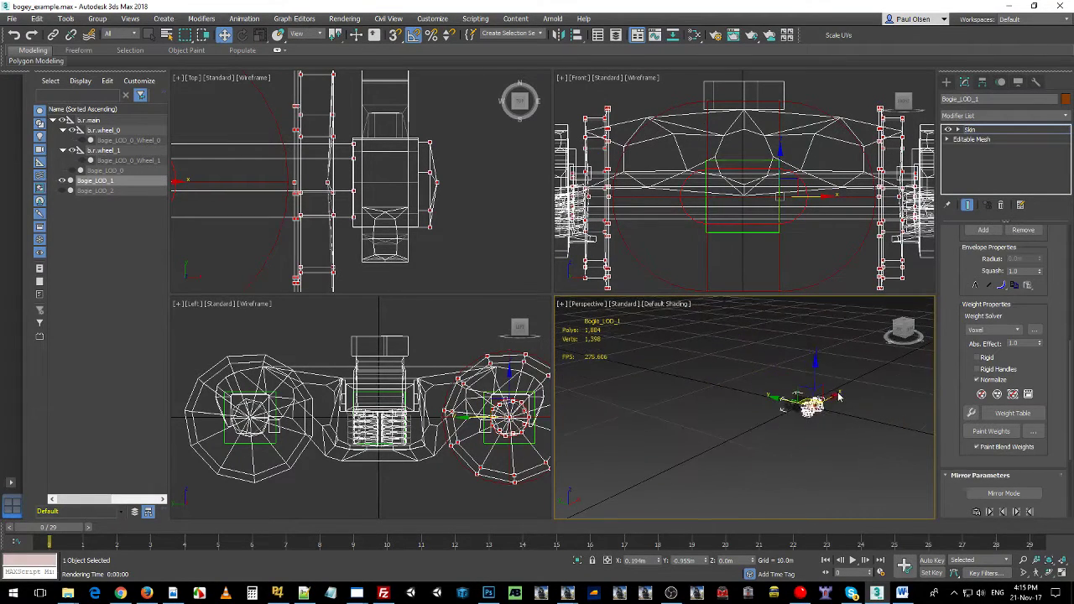
pyautogui.scroll(5, 830, 392)
pyautogui.keyDown('alt'); pyautogui.moveTo(793, 425); pyautogui.dragTo(821, 472, button='middle'); pyautogui.keyUp('alt')
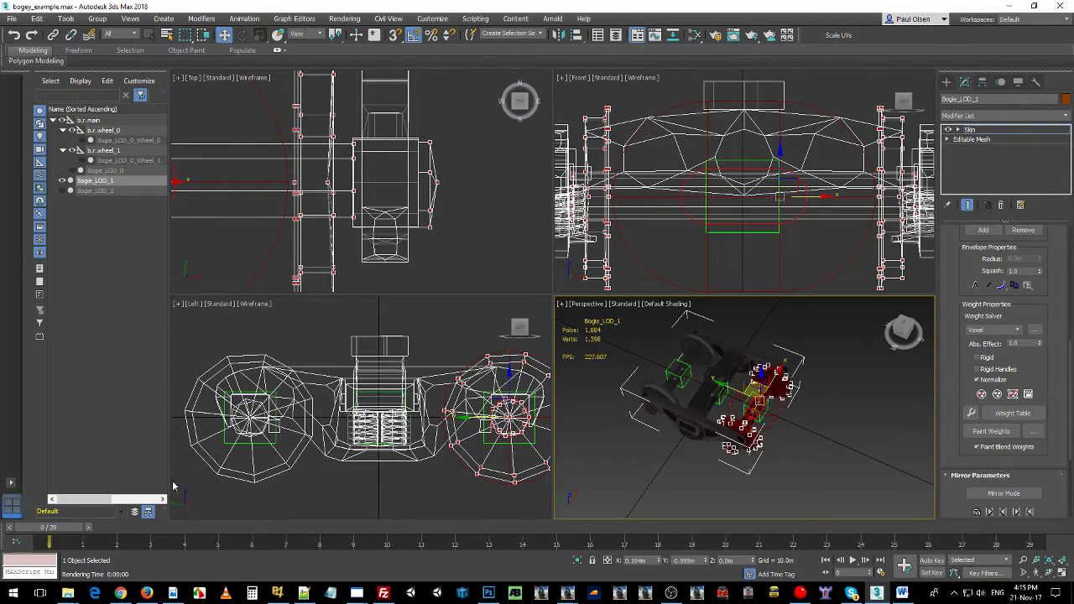
pyautogui.moveTo(50, 527); pyautogui.dragTo(42, 550)
# Add an Edit Mesh modifier above Skin on Bogie_LOD_1 and fit the model in all viewports.
pyautogui.click(1067, 117)
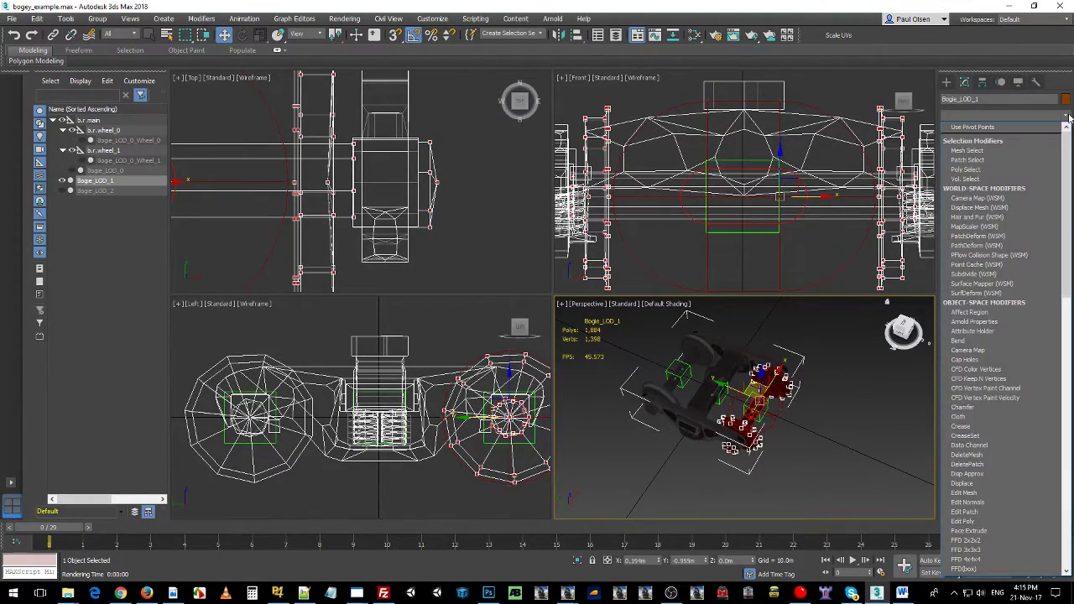
pyautogui.click(989, 496)
pyautogui.scroll(10, 726, 401)
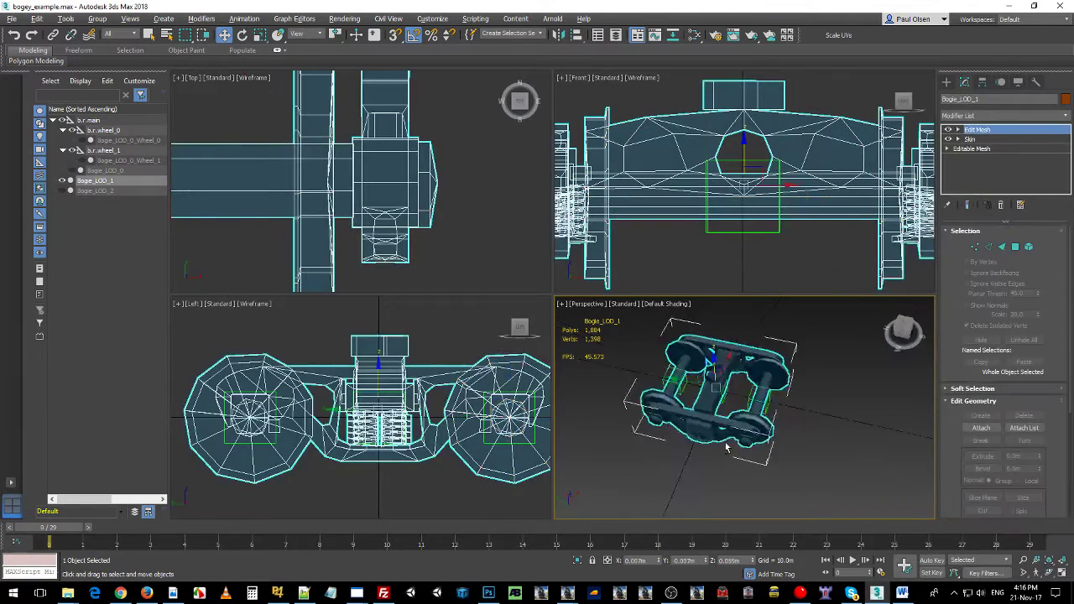
pyautogui.scroll(-8, 726, 400)
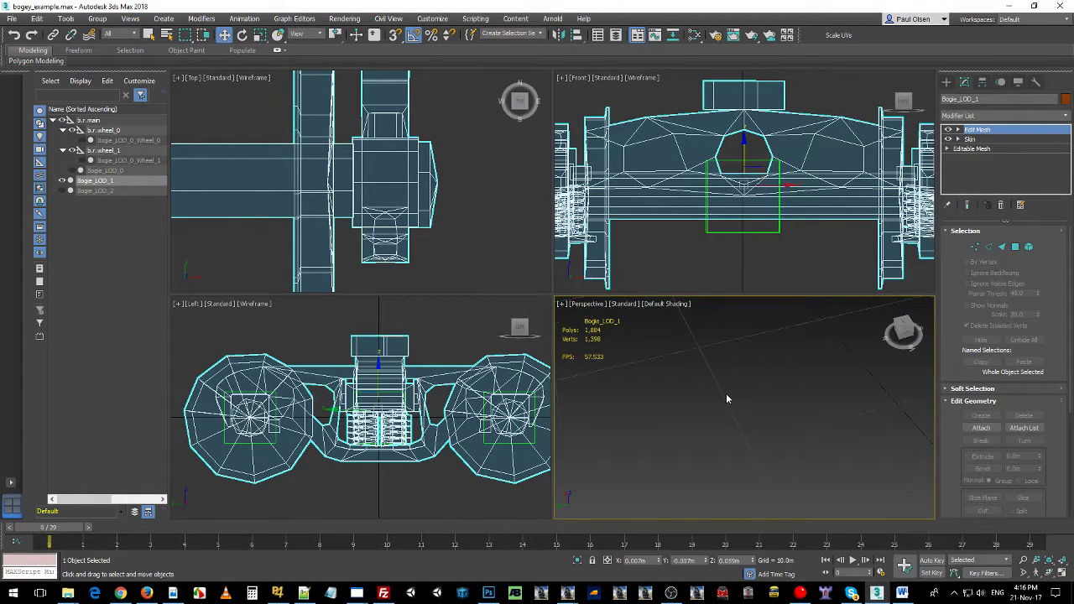
pyautogui.moveTo(805, 409); pyautogui.dragTo(696, 347, button='middle')
pyautogui.click(1062, 561)
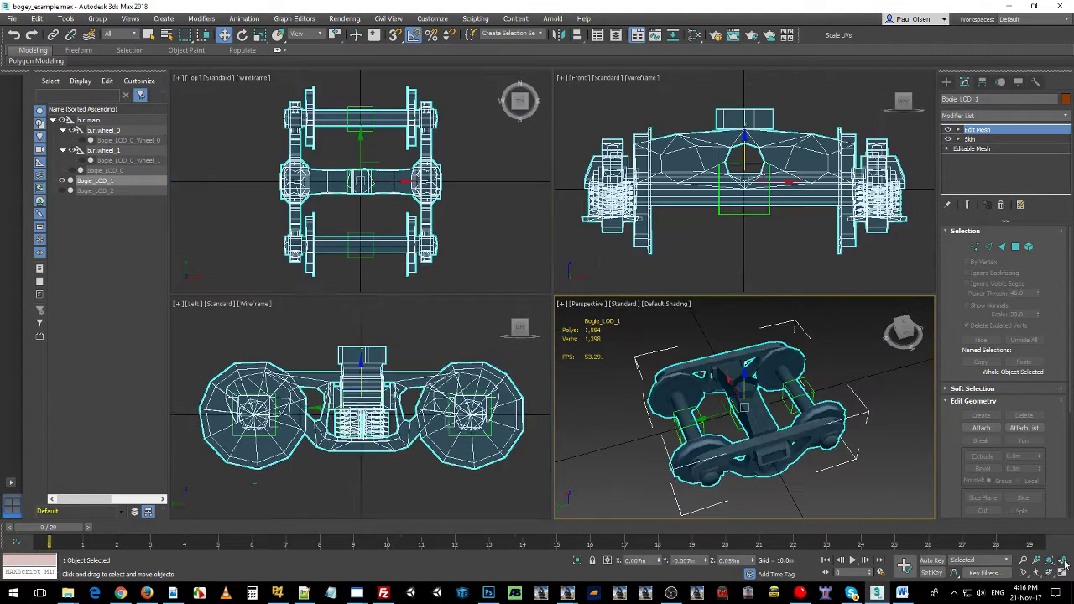
pyautogui.keyDown('alt'); pyautogui.moveTo(761, 459); pyautogui.dragTo(787, 460, button='middle'); pyautogui.keyUp('alt')
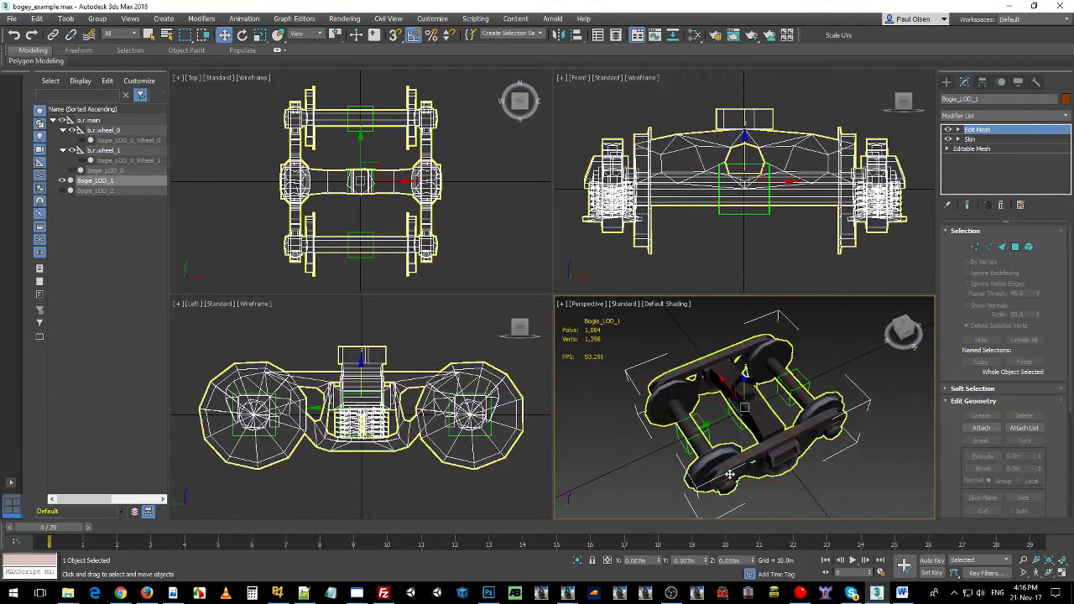
# Review the hierarchy by selecting the b.r.wheel_1, b.r.wheel_0 and b.r.main dummies in turn, and reselect Bogie_LOD_1.
pyautogui.click(630, 489)
pyautogui.moveTo(42, 539)
pyautogui.mouseDown()
pyautogui.moveTo(968, 537)
pyautogui.moveTo(51, 537)
pyautogui.mouseUp()
pyautogui.press('w')
pyautogui.click(105, 160)
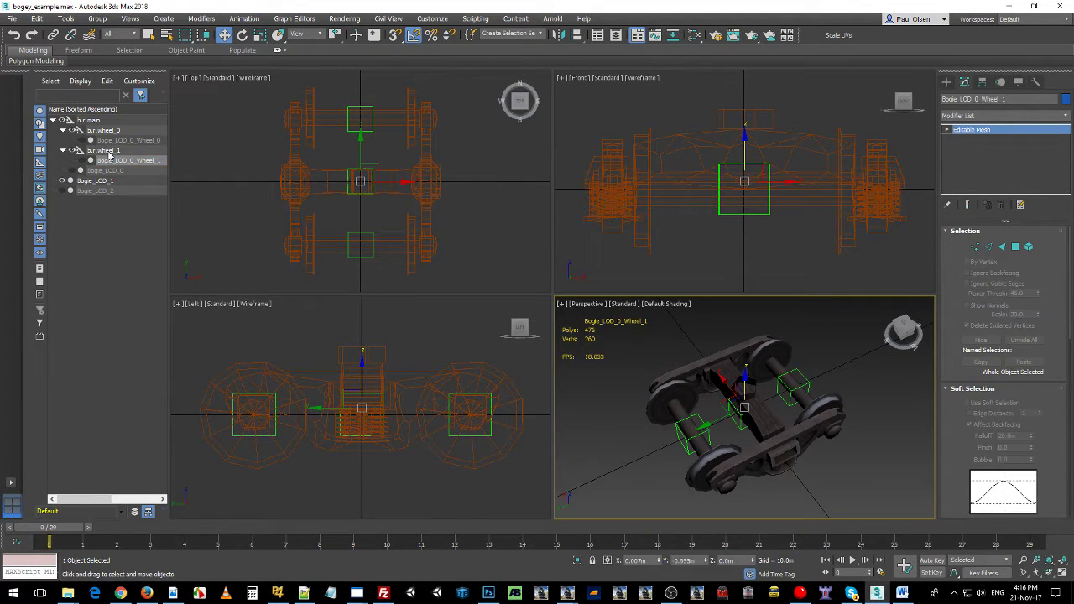
pyautogui.click(108, 151)
pyautogui.click(109, 132)
pyautogui.click(94, 121)
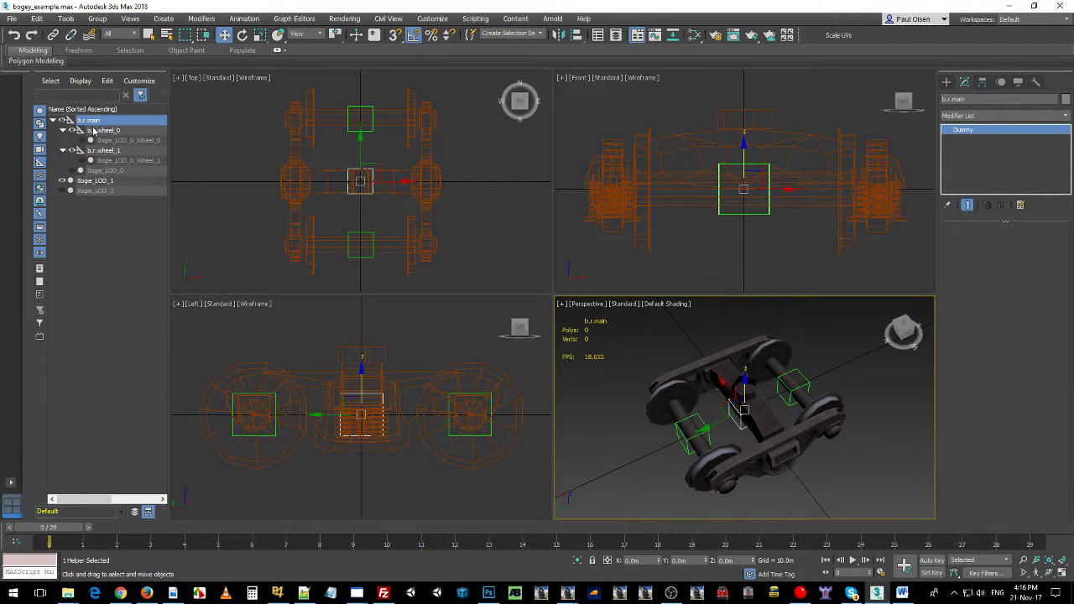
pyautogui.click(94, 131)
pyautogui.click(100, 122)
pyautogui.click(99, 181)
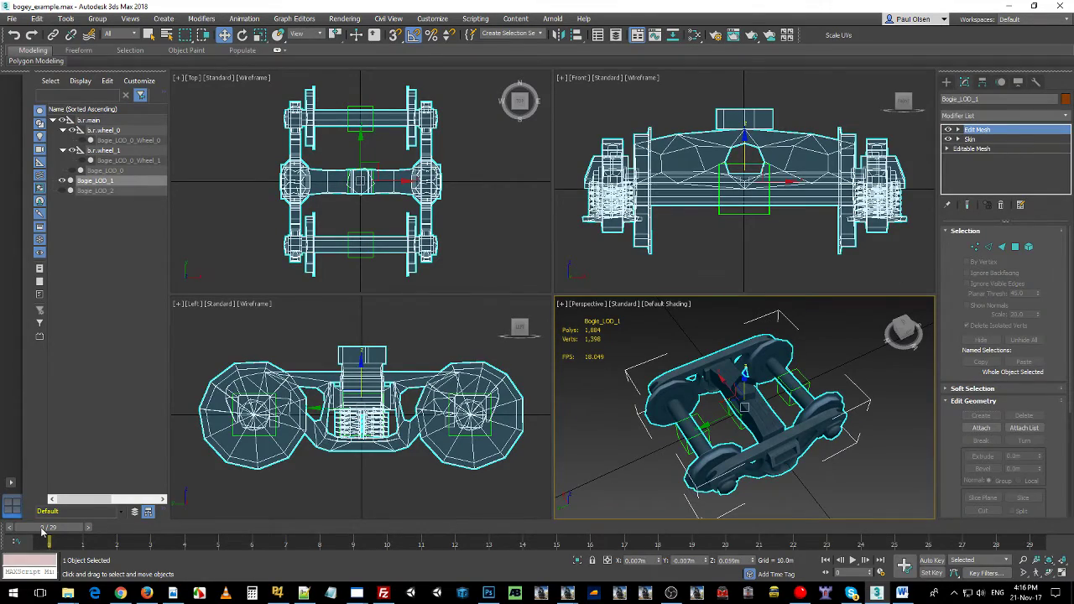
# Add the b.r.wheel_1, b.r.wheel_0 and b.r.main dummies to the Bogie_LOD_1 selection at frame 0.
pyautogui.moveTo(44, 528)
pyautogui.mouseDown()
pyautogui.moveTo(539, 543)
pyautogui.moveTo(48, 543)
pyautogui.mouseUp()
pyautogui.press('w')
pyautogui.keyDown('ctrl'); pyautogui.click(105, 151); pyautogui.keyUp('ctrl')
pyautogui.keyDown('ctrl'); pyautogui.click(105, 131); pyautogui.keyUp('ctrl')
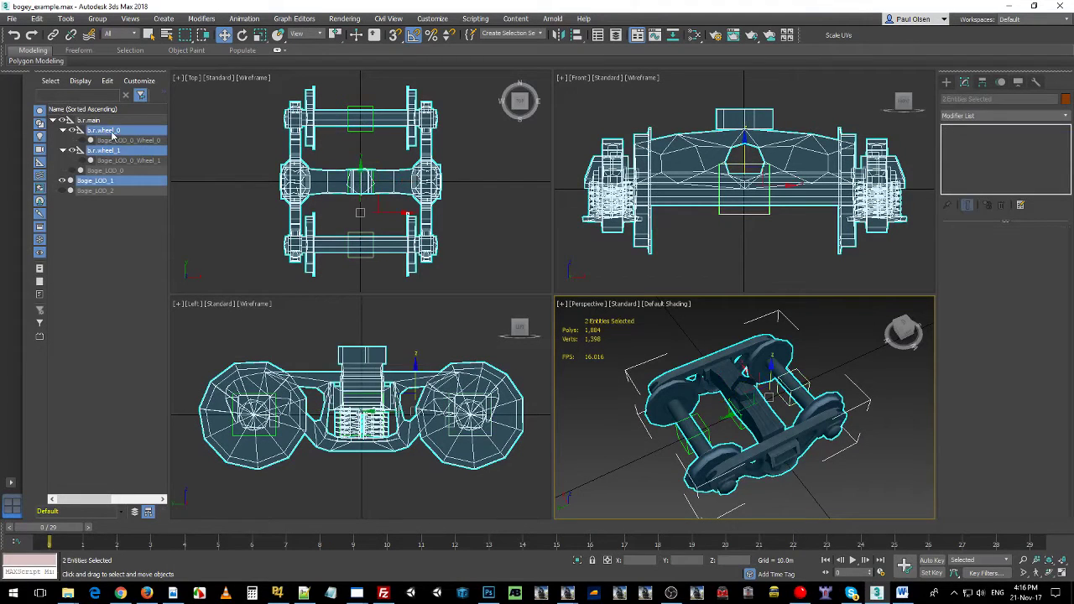
pyautogui.keyDown('ctrl'); pyautogui.click(96, 121); pyautogui.keyUp('ctrl')
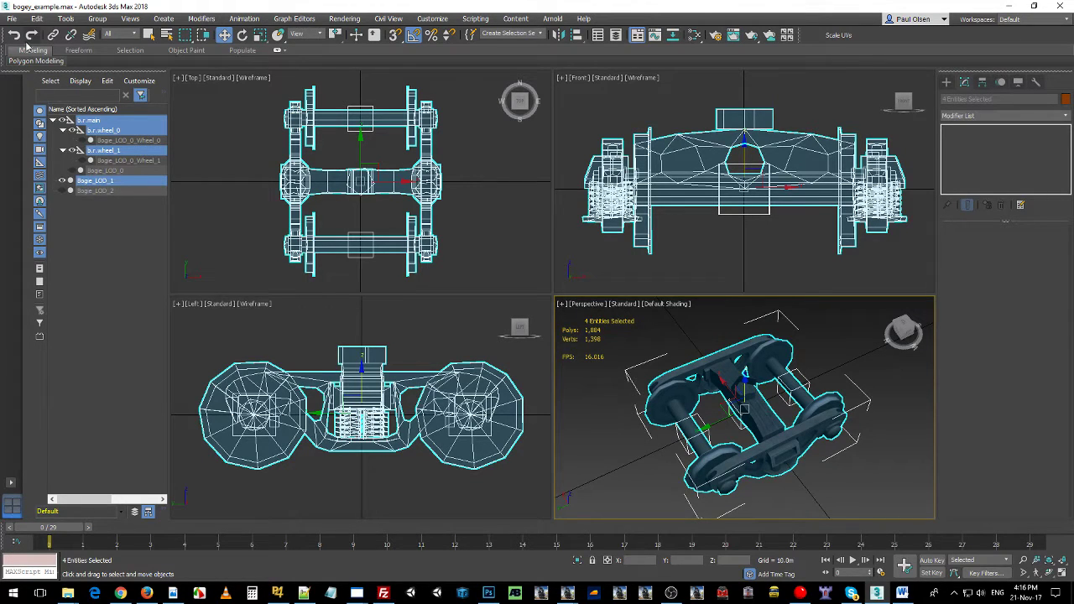
# Export only the selected mesh and dummies over bogey_lod1.fbx, keeping Animation on, Z-up axis and the binary FBX 2018 format.
pyautogui.click(12, 19)
pyautogui.moveTo(46, 186)
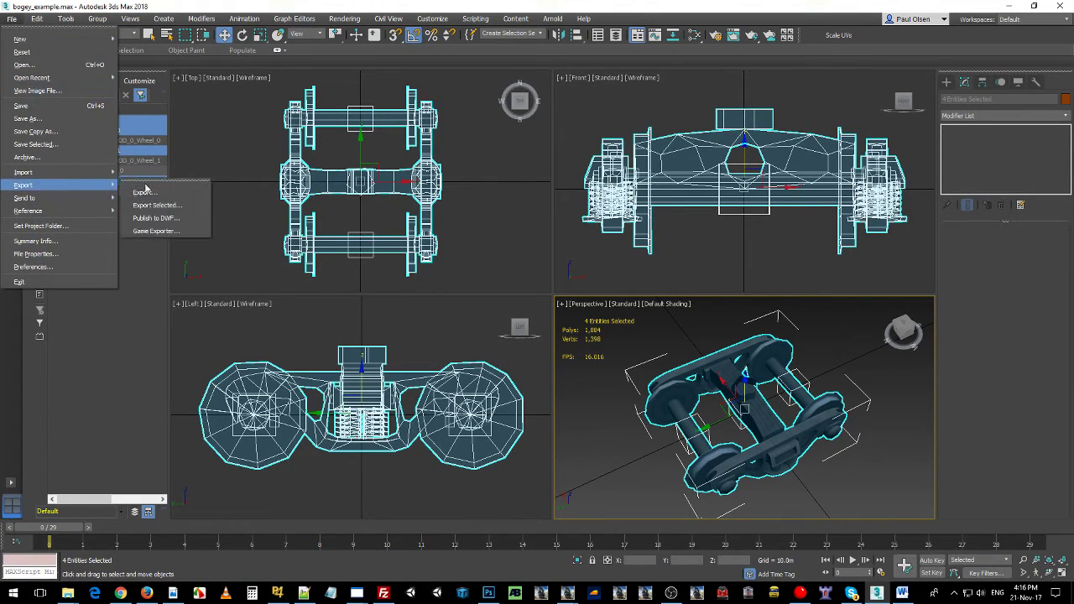
pyautogui.click(158, 207)
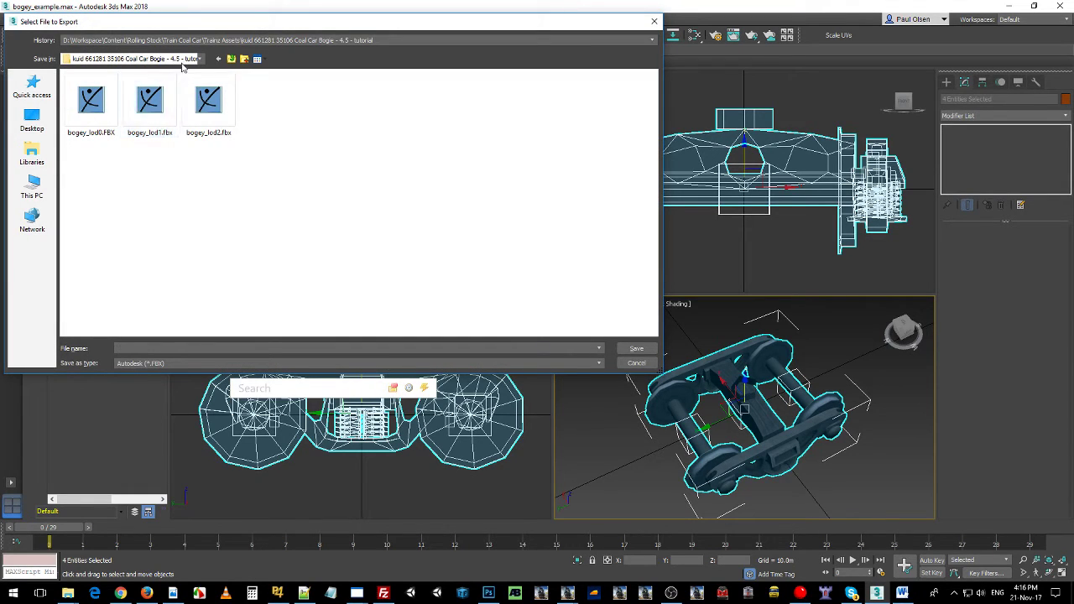
pyautogui.doubleClick(157, 114)
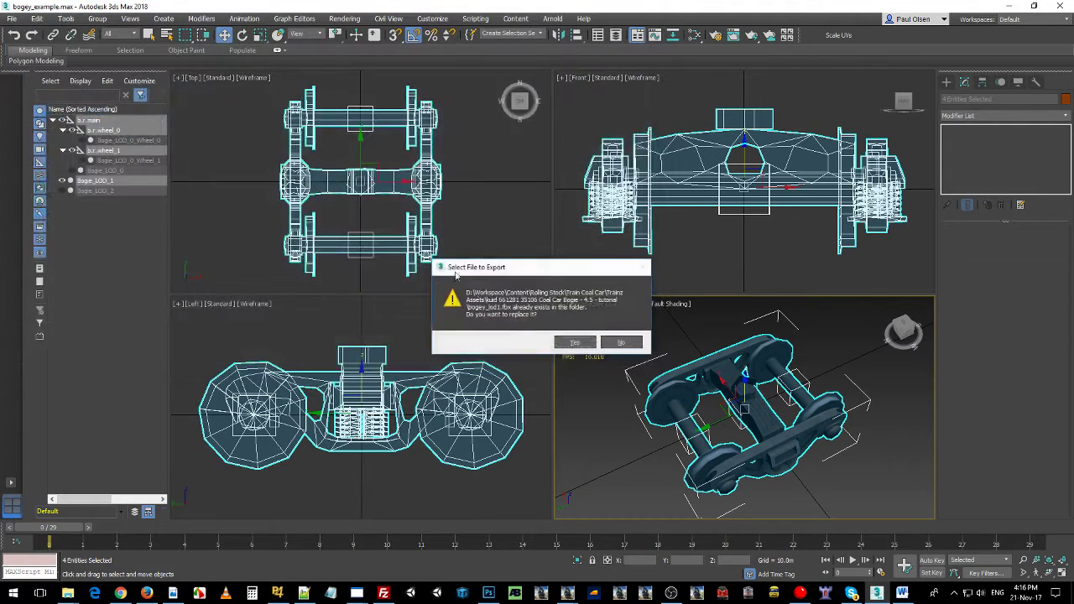
pyautogui.click(564, 344)
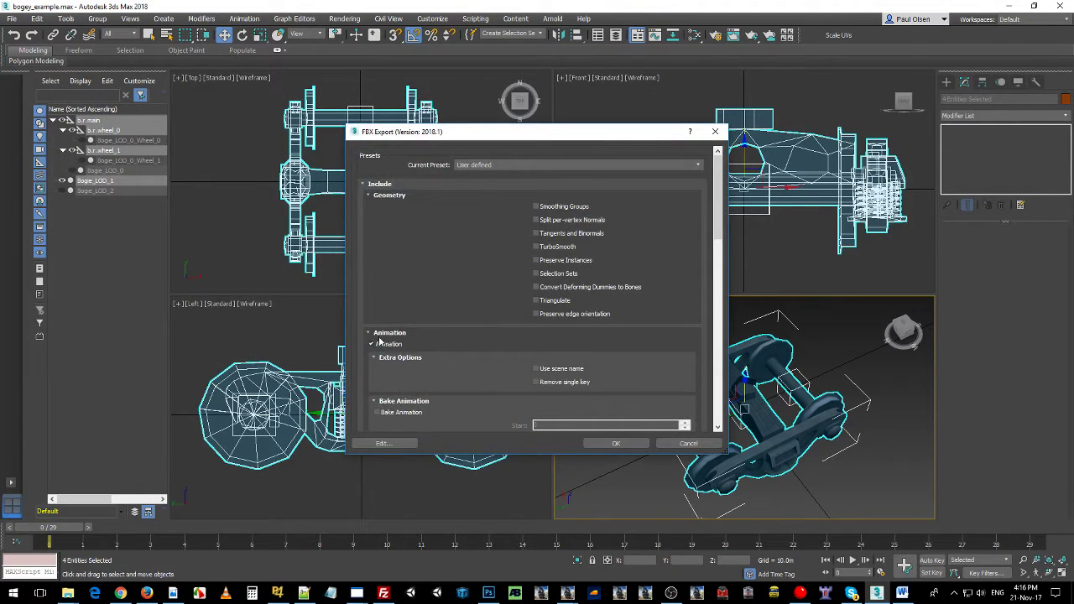
pyautogui.scroll(-15, 574, 297)
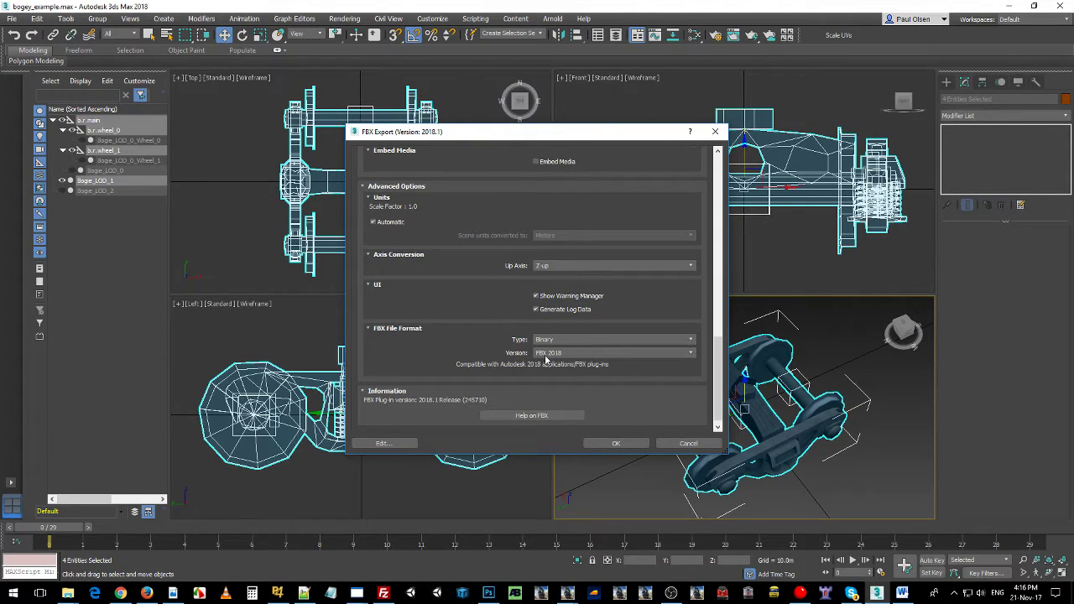
pyautogui.click(602, 442)
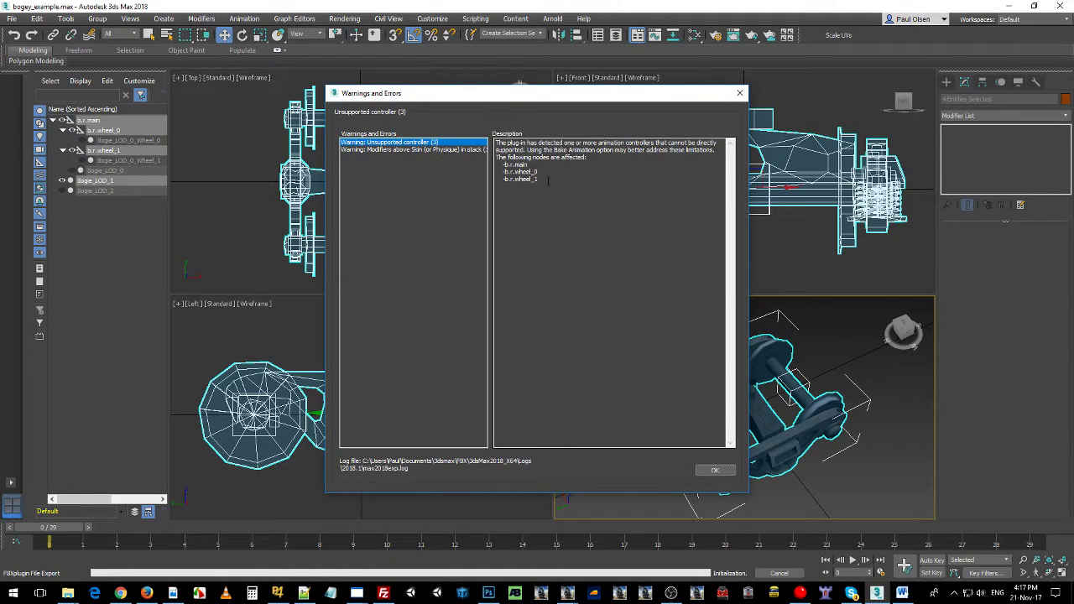
# Read the unsupported controller description and its affected nodes in the FBX export report, and dismiss the report.
pyautogui.moveTo(549, 182); pyautogui.dragTo(495, 142)
pyautogui.click(578, 220)
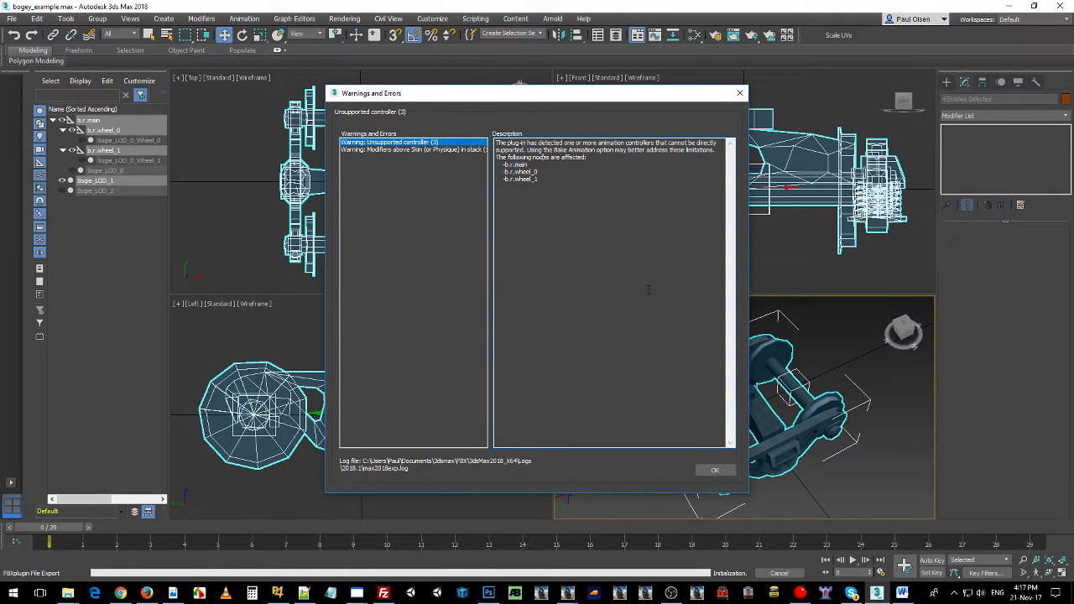
pyautogui.moveTo(541, 179); pyautogui.dragTo(506, 143)
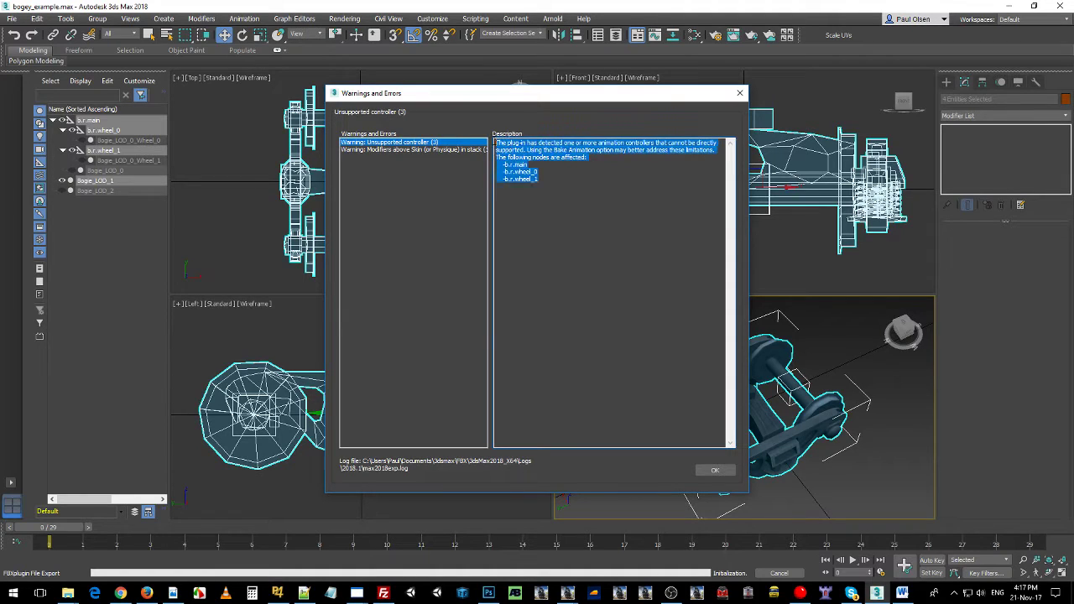
pyautogui.click(712, 471)
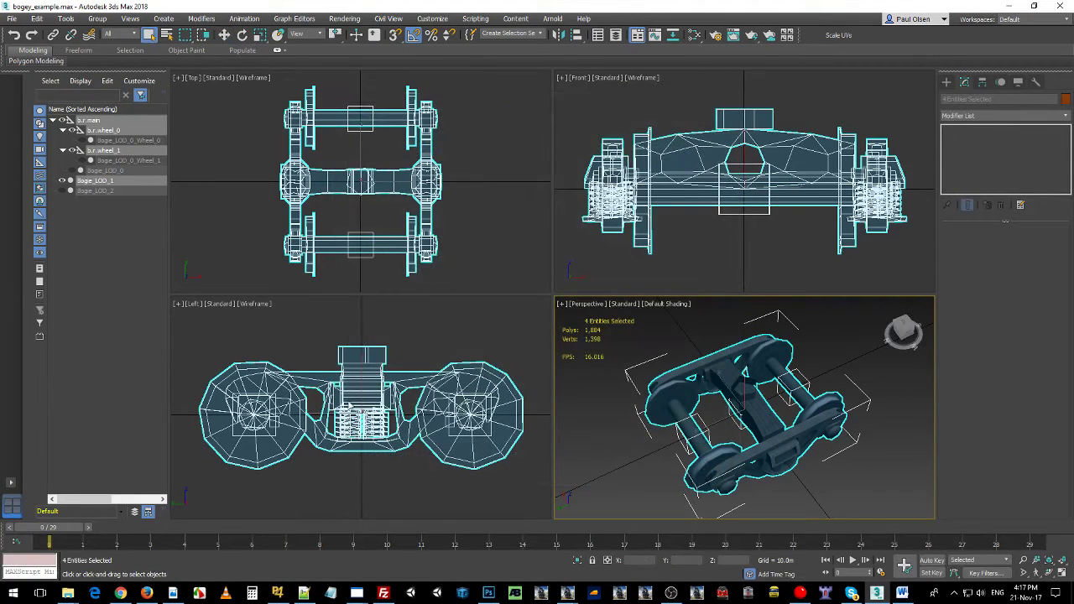
# Switch to TrainzContent and delete the installed Coal Car Bogie (dia 0.844) asset.
pyautogui.hotkey('alt', 'Tab')
pyautogui.hotkey('alt', 'Tab')
pyautogui.hotkey('alt', 'Tab')
pyautogui.hotkey('alt', 'Tab')
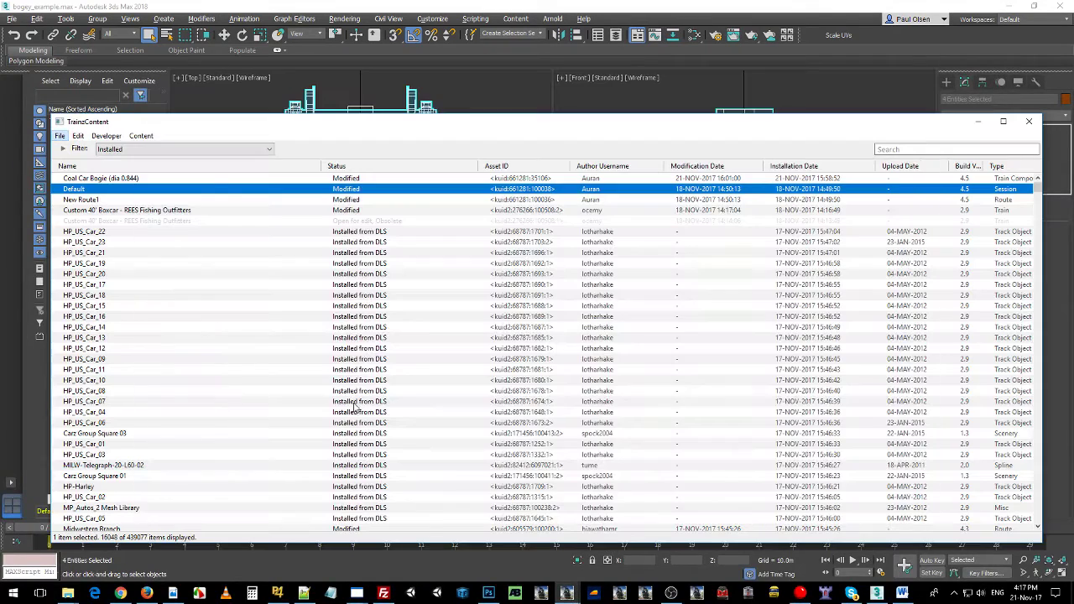
pyautogui.click(103, 211)
pyautogui.rightClick(116, 178)
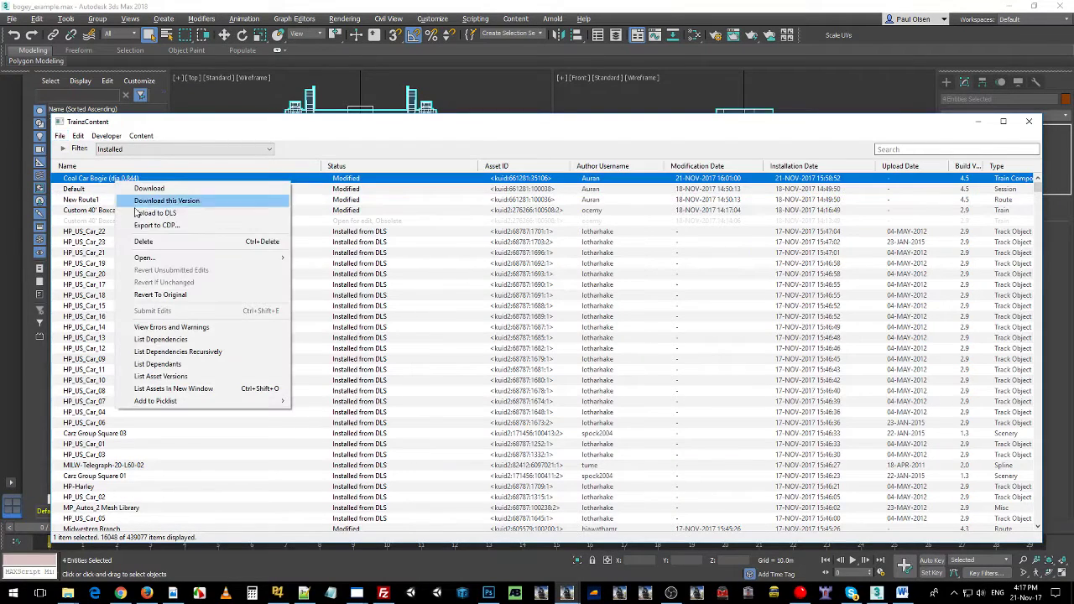
pyautogui.click(149, 243)
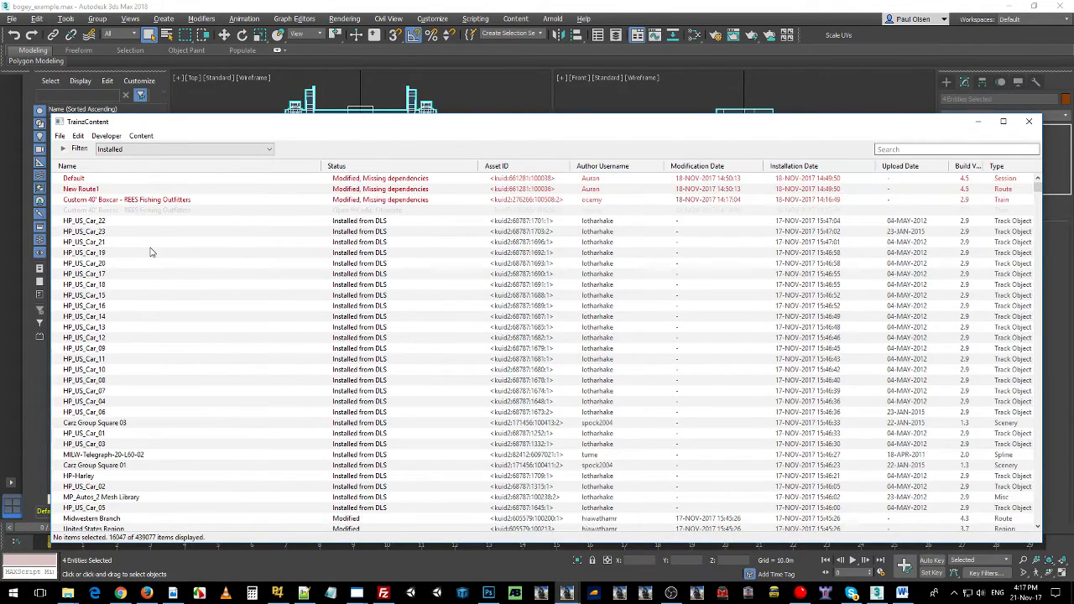
# Switch to File Explorer, open the Coal Car Bogie - 4.5 - tutorial folder and check the modification date of bogey_lod1.fbx.
pyautogui.hotkey('alt', 'Tab')
pyautogui.hotkey('alt', 'Tab')
pyautogui.hotkey('alt', 'Tab')
pyautogui.hotkey('alt', 'Tab')
pyautogui.hotkey('alt', 'Tab')
pyautogui.hotkey('alt', 'Tab')
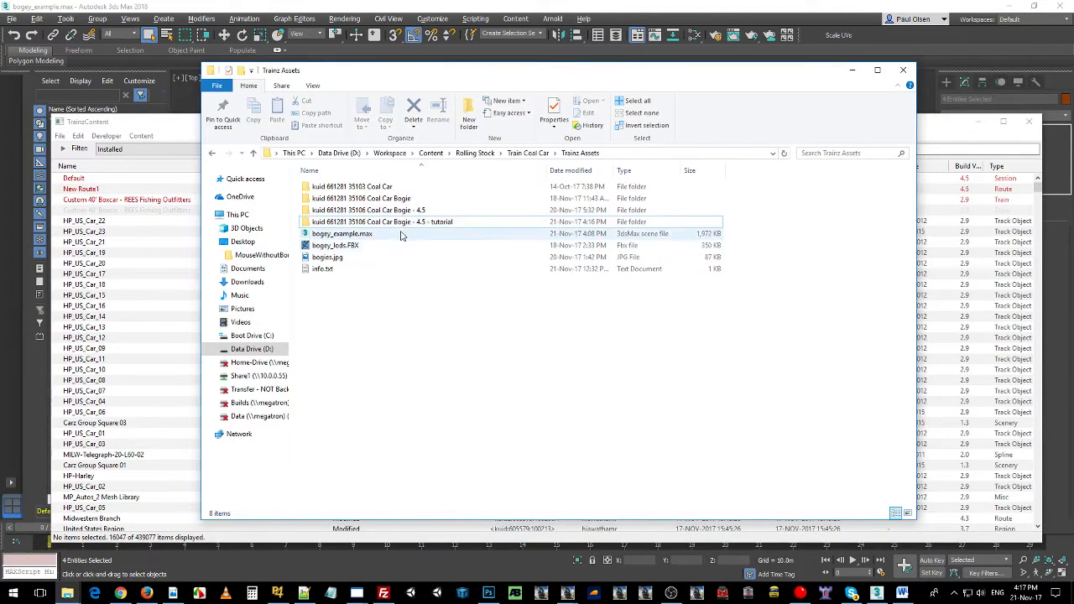
pyautogui.doubleClick(401, 223)
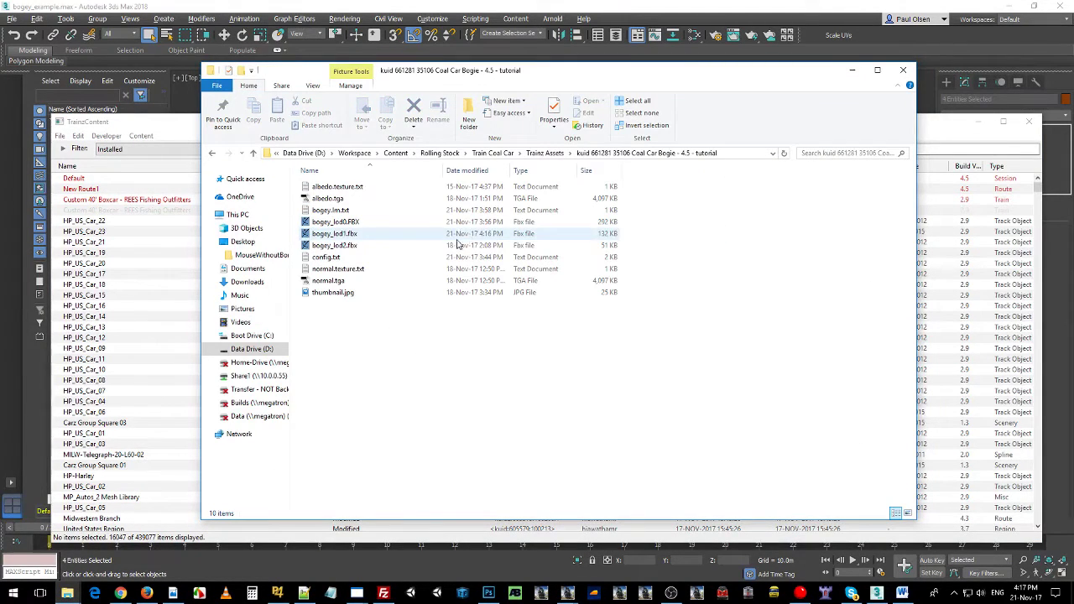
pyautogui.click(389, 235)
pyautogui.click(467, 170)
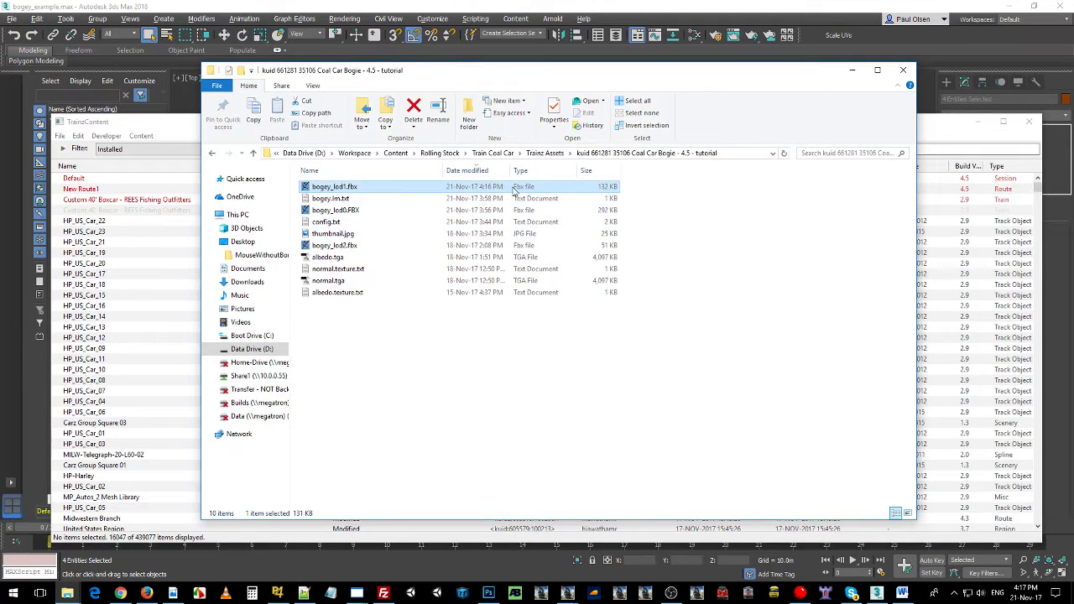
pyautogui.click(343, 172)
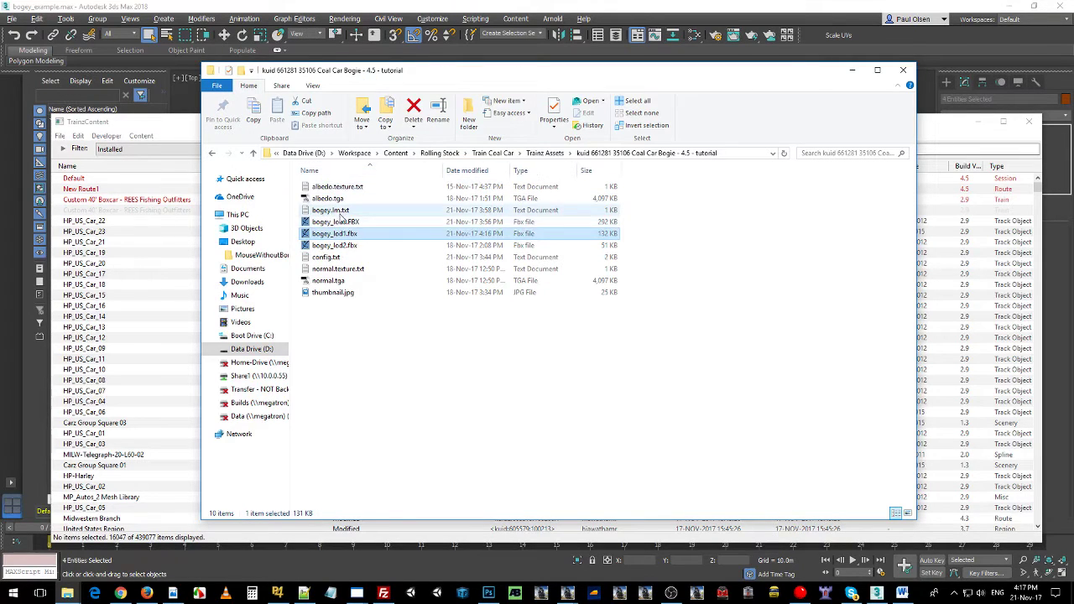
# Open bogey.lm.txt, examine the bogey_lod1 mesh entry, and close the file.
pyautogui.doubleClick(336, 211)
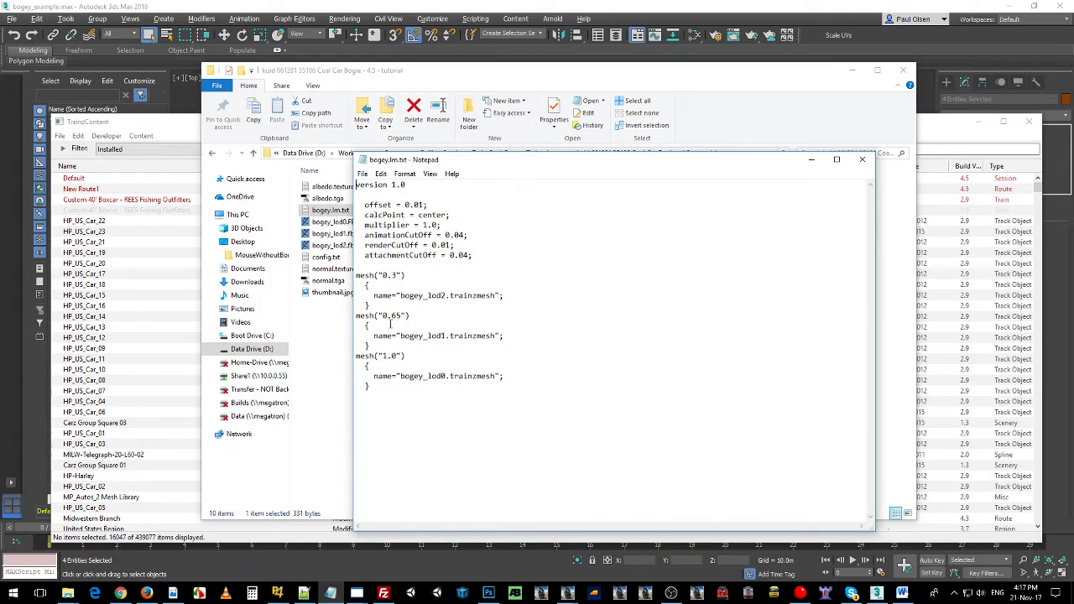
pyautogui.moveTo(468, 335); pyautogui.dragTo(410, 335)
pyautogui.click(861, 160)
# Install the Coal Car Bogie - 4.5 - tutorial folder into TrainzContent and review the bogey_lod1 and bogey_lod0 entries in the install log.
pyautogui.hotkey('alt', 'Up')
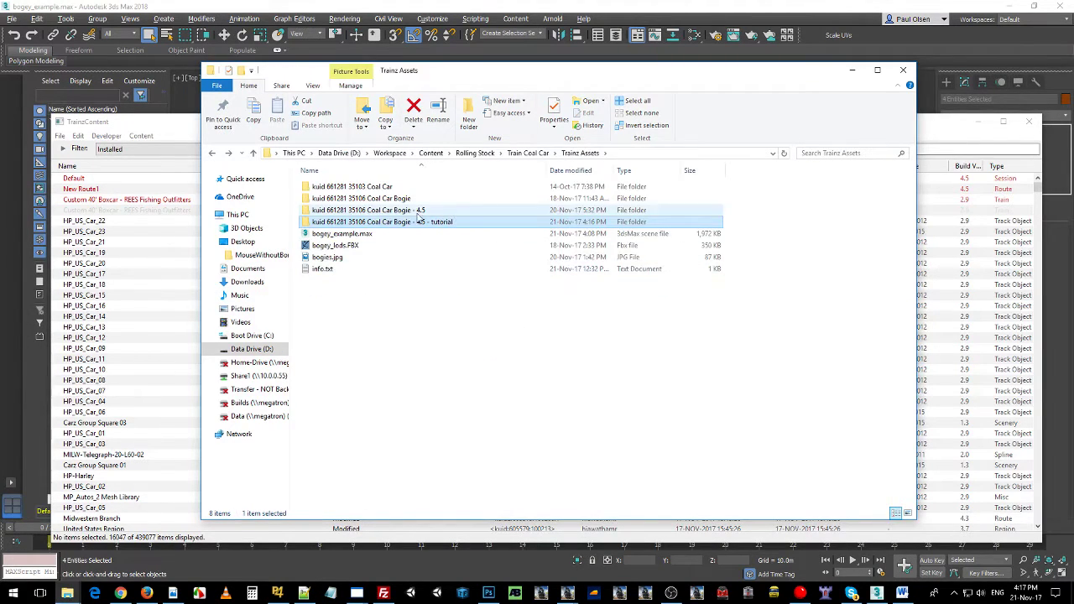
pyautogui.moveTo(407, 224); pyautogui.dragTo(126, 231)
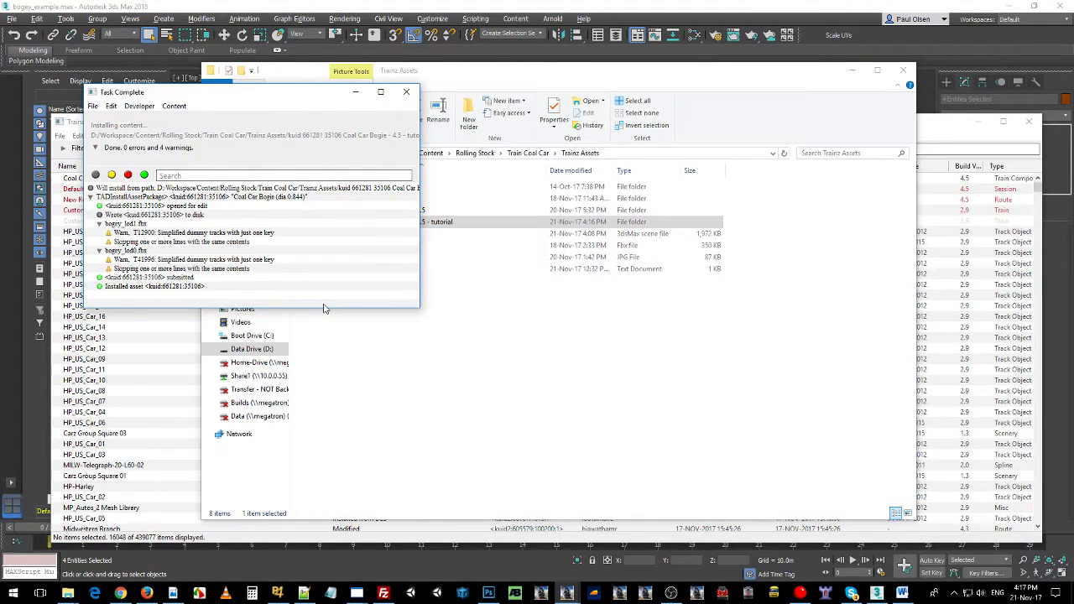
pyautogui.click(158, 235)
pyautogui.click(153, 243)
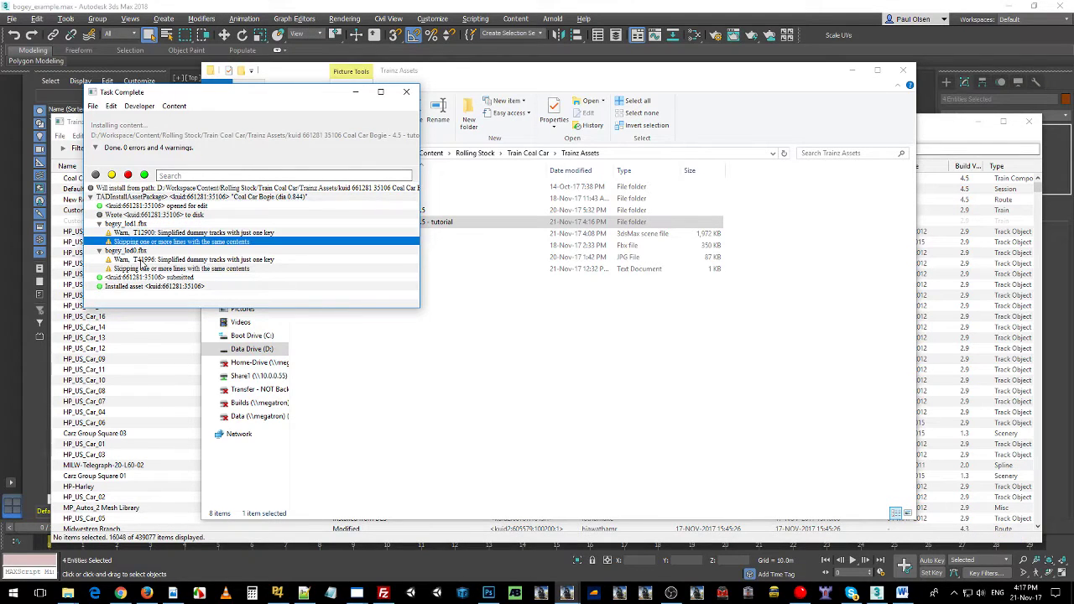
pyautogui.click(140, 260)
pyautogui.click(136, 268)
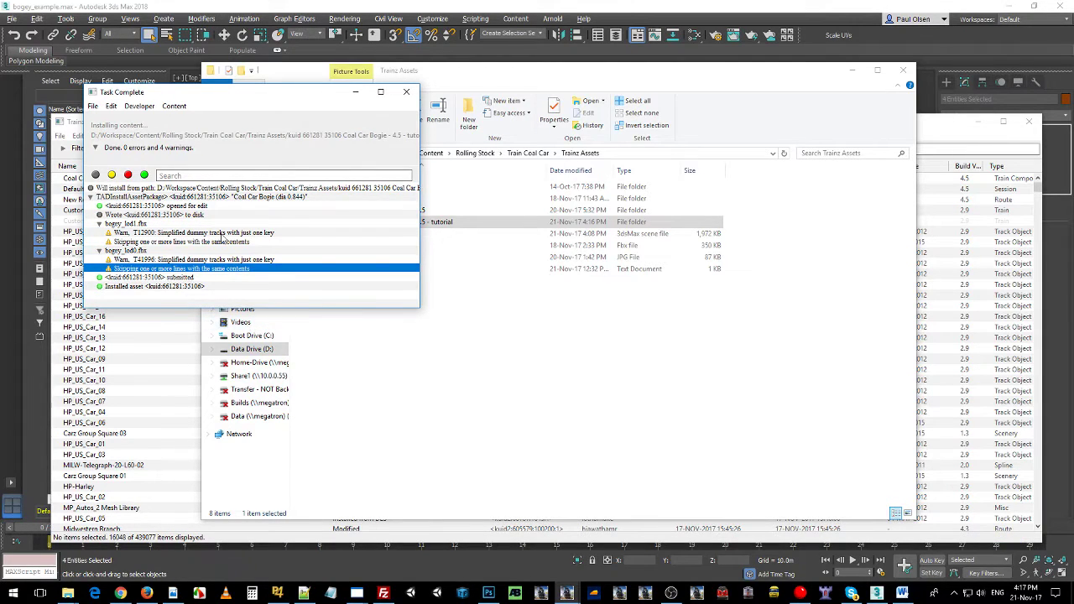
pyautogui.click(407, 94)
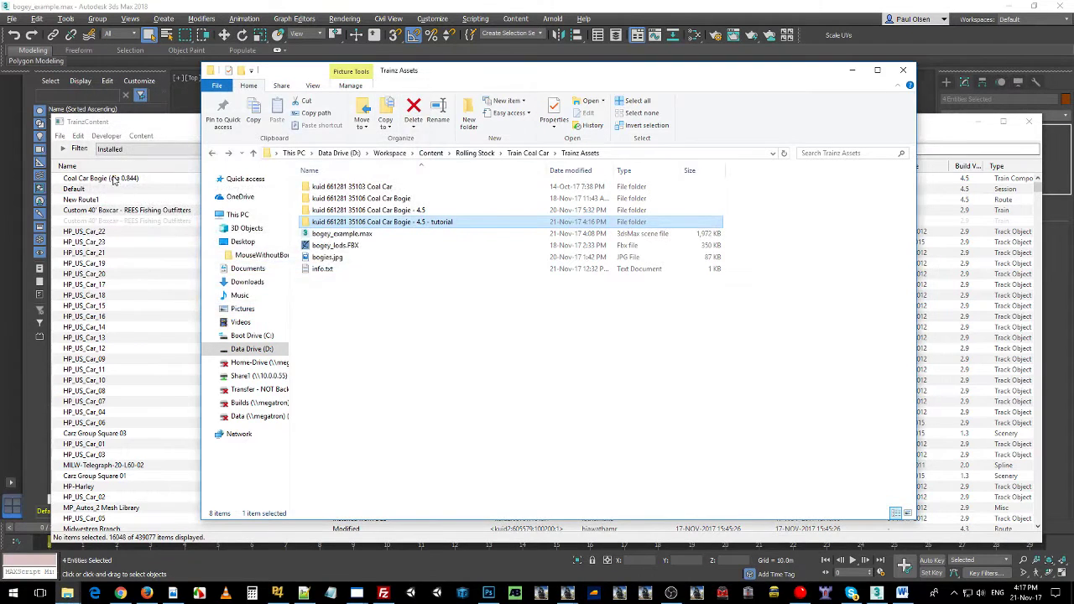
# Preview the Custom 40' Boxcar - REES Fishing Outfitters asset, inspect its bogies up close, and close the preview.
pyautogui.click(113, 179)
pyautogui.click(115, 210)
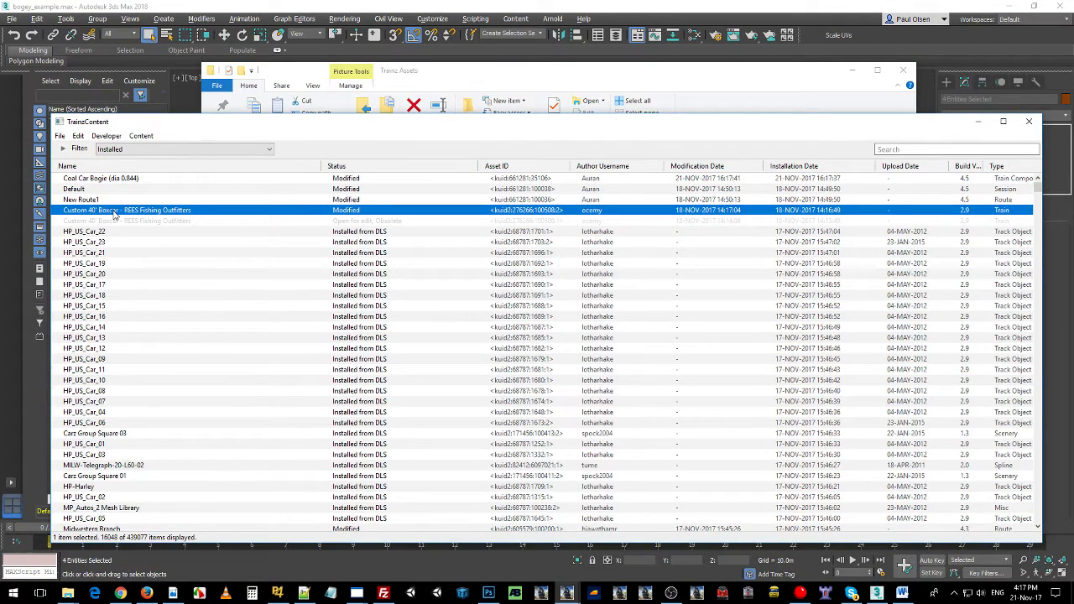
pyautogui.doubleClick(115, 211)
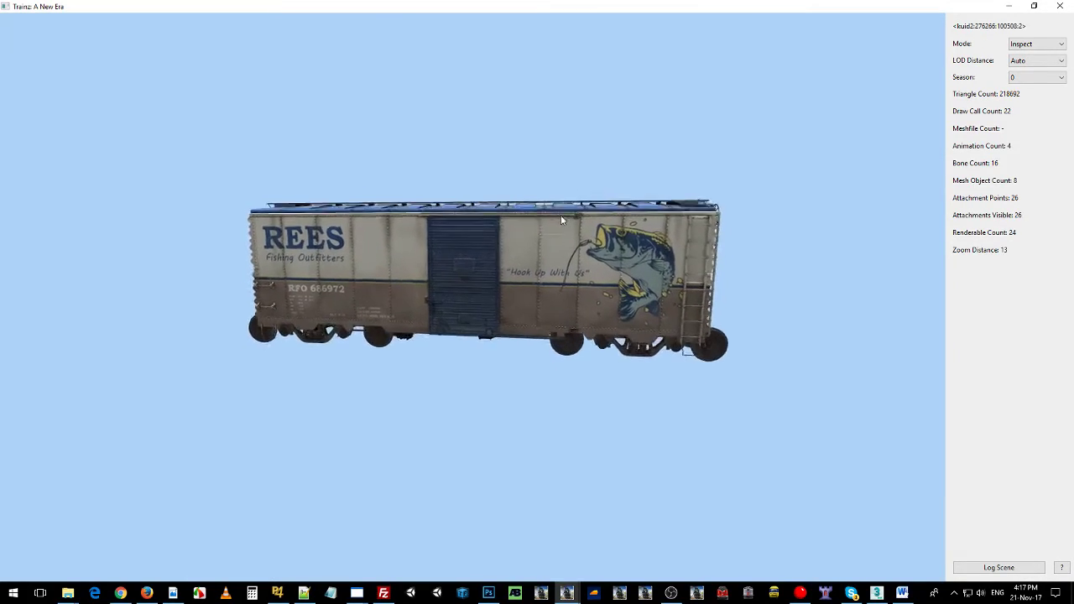
pyautogui.scroll(5, 641, 245)
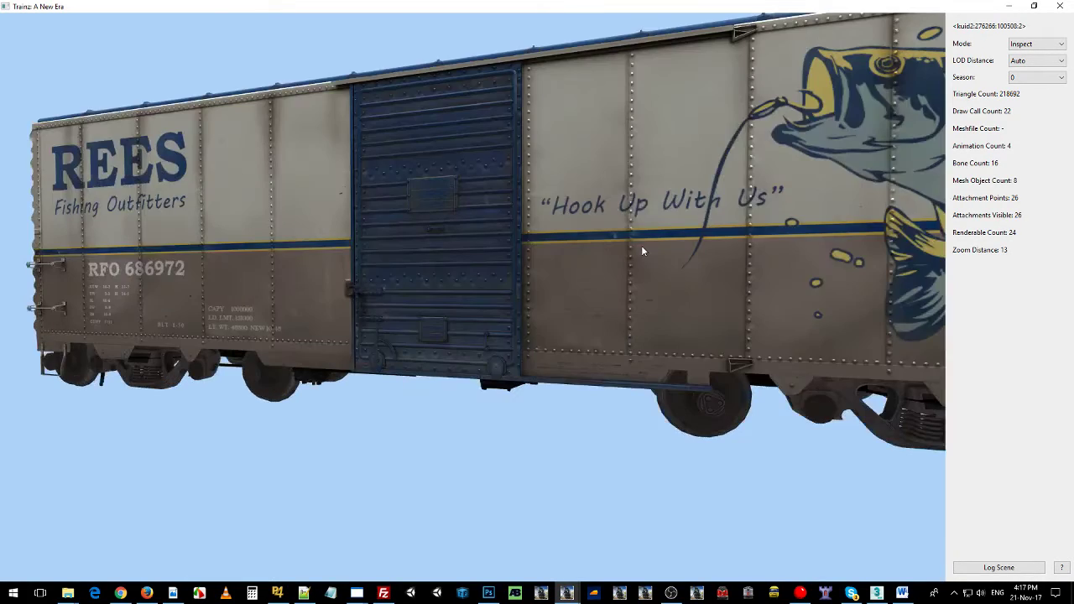
pyautogui.scroll(-3, 641, 246)
pyautogui.scroll(4, 641, 253)
pyautogui.moveTo(639, 257); pyautogui.dragTo(822, 258)
pyautogui.click(1059, 6)
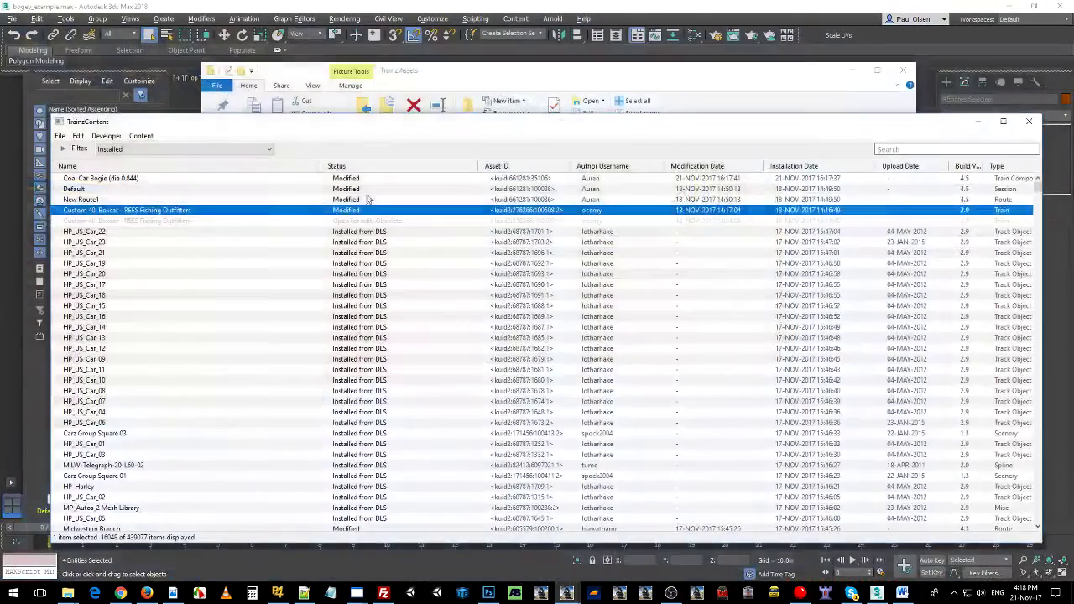
# Open the installed Coal Car Bogie (dia 0.844) asset's editing folder in File Explorer.
pyautogui.rightClick(125, 179)
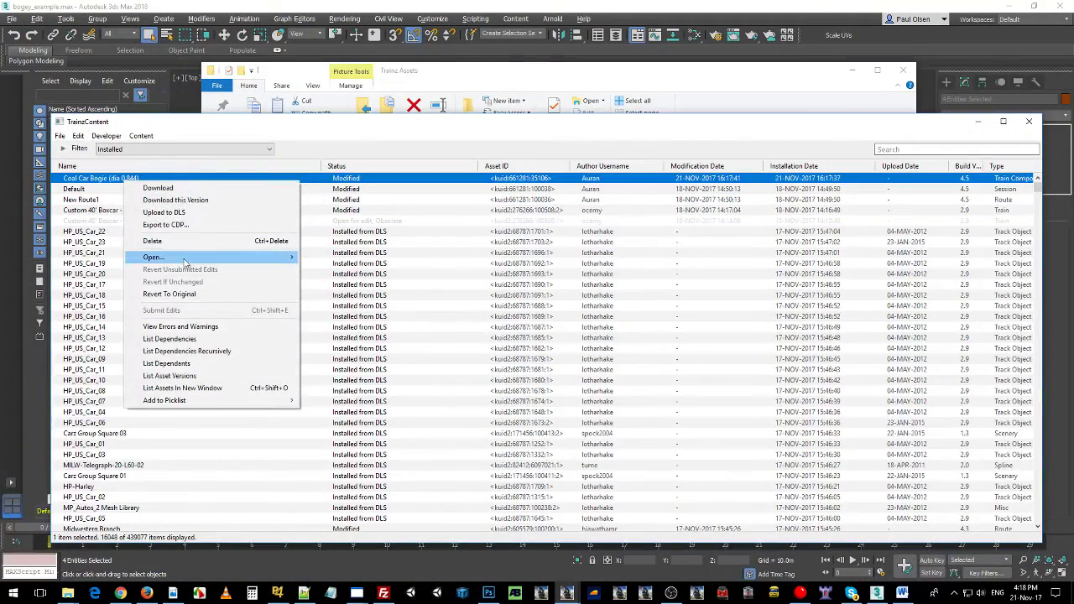
pyautogui.moveTo(187, 259)
pyautogui.click(361, 272)
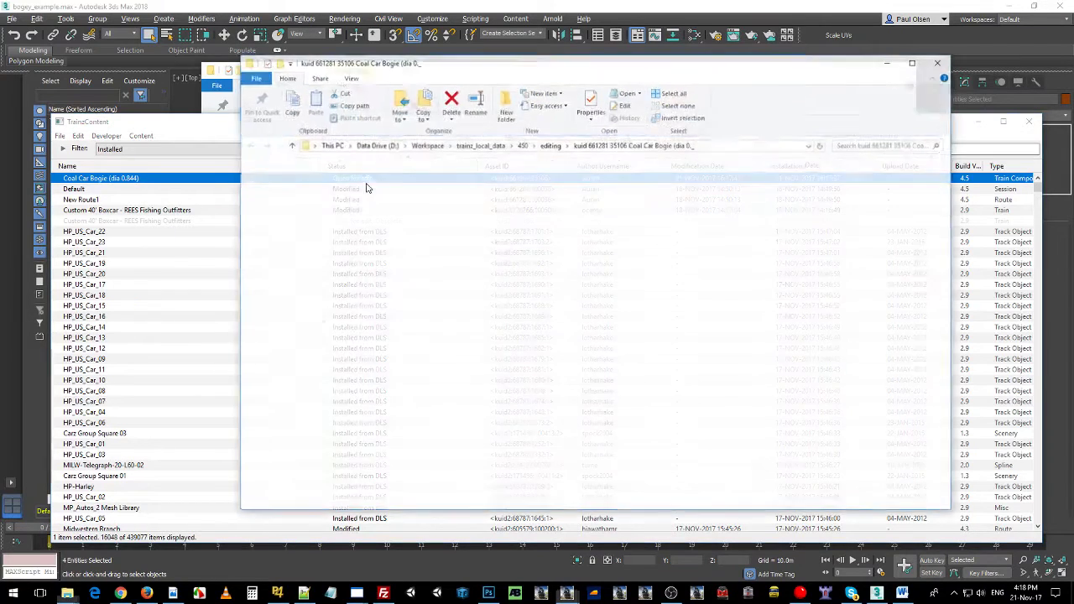
# Rename bogey_lod0_take 001.kin in the editing folder as anim.kin, and switch back to 3ds Max.
pyautogui.click(382, 238)
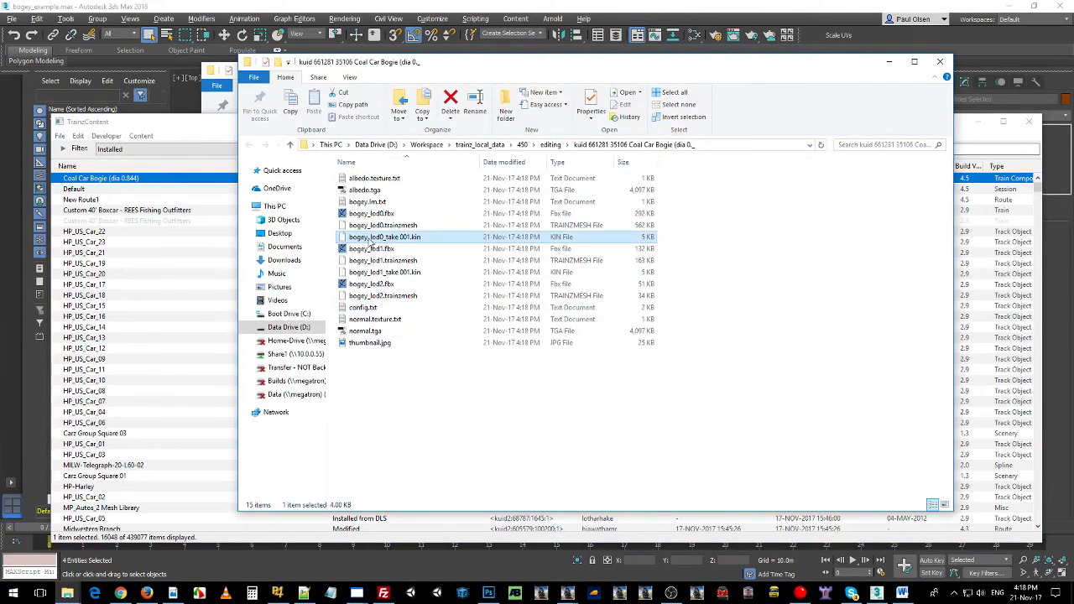
pyautogui.click(370, 240)
pyautogui.write('anim.kin')
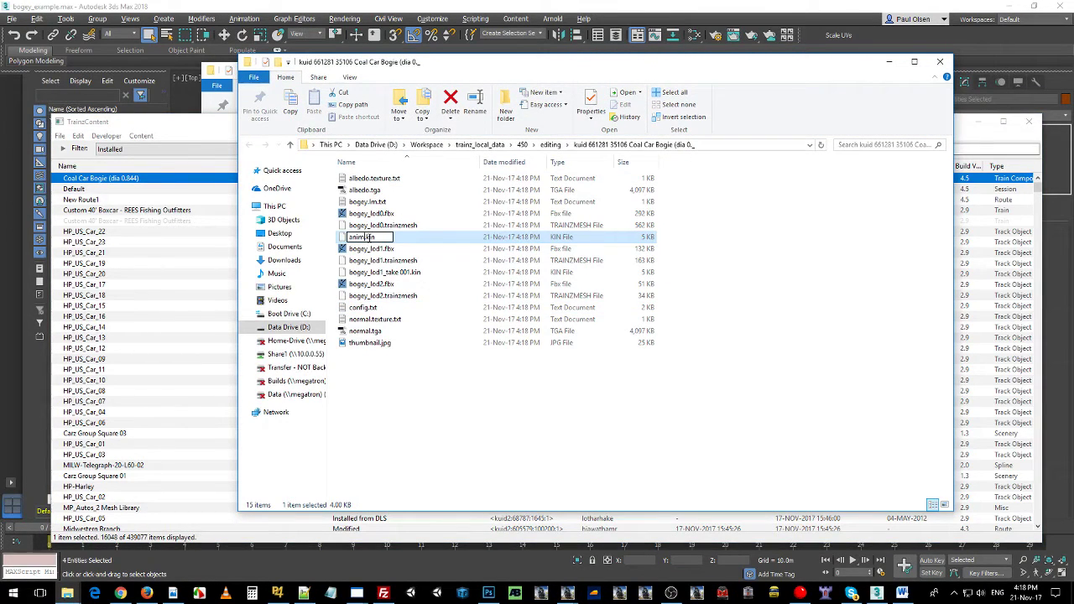
pyautogui.click(375, 249)
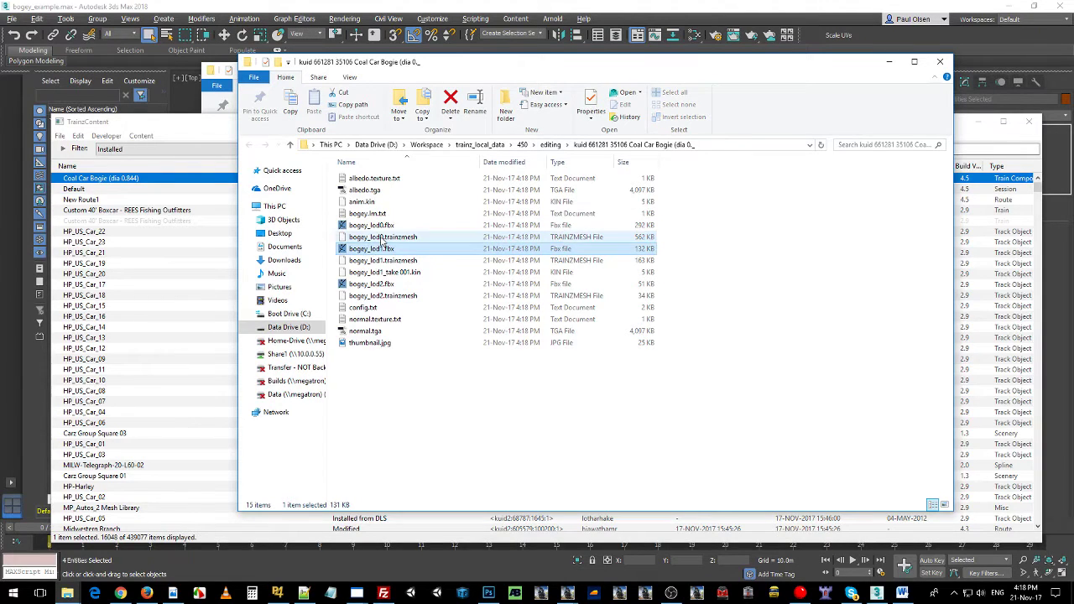
pyautogui.click(367, 203)
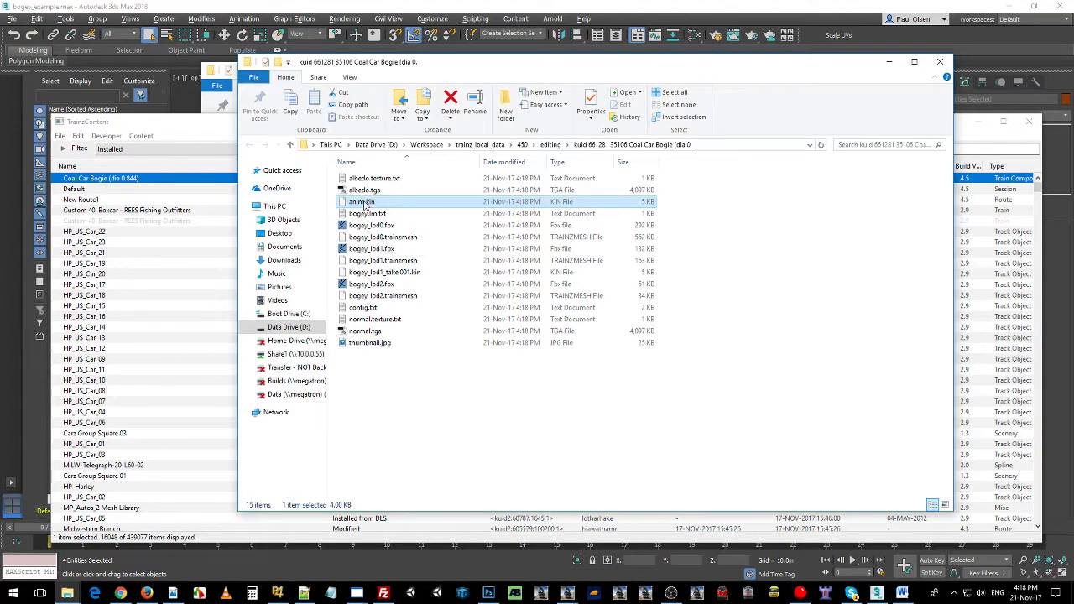
pyautogui.click(248, 7)
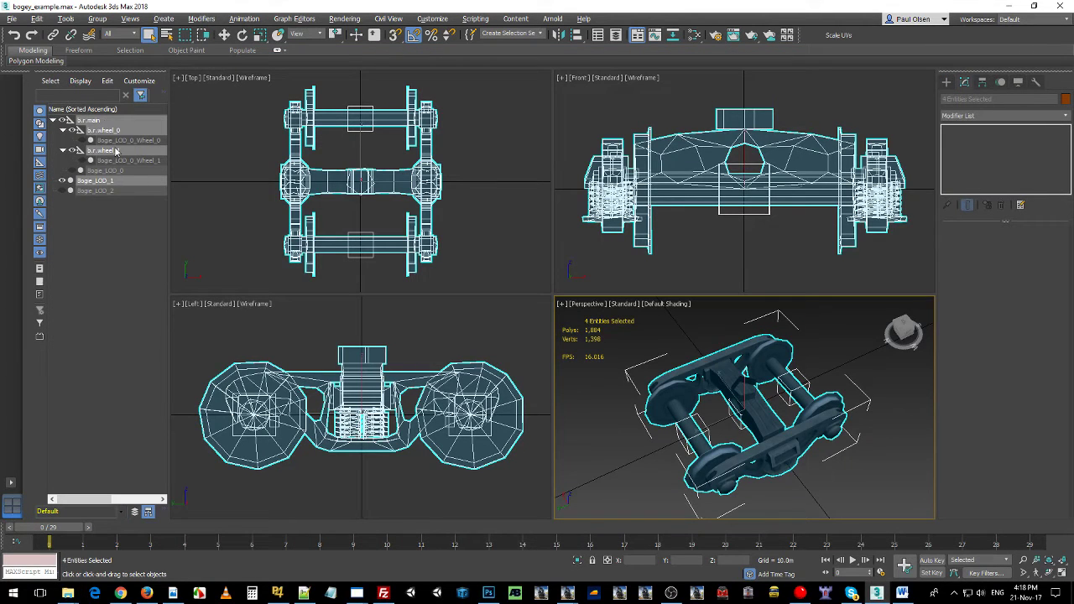
# Review the anim.kin, bogey_lod1_take 001.kin and trainzmesh files in the Coal Car Bogie editing folder.
pyautogui.hotkey('alt', 'Tab')
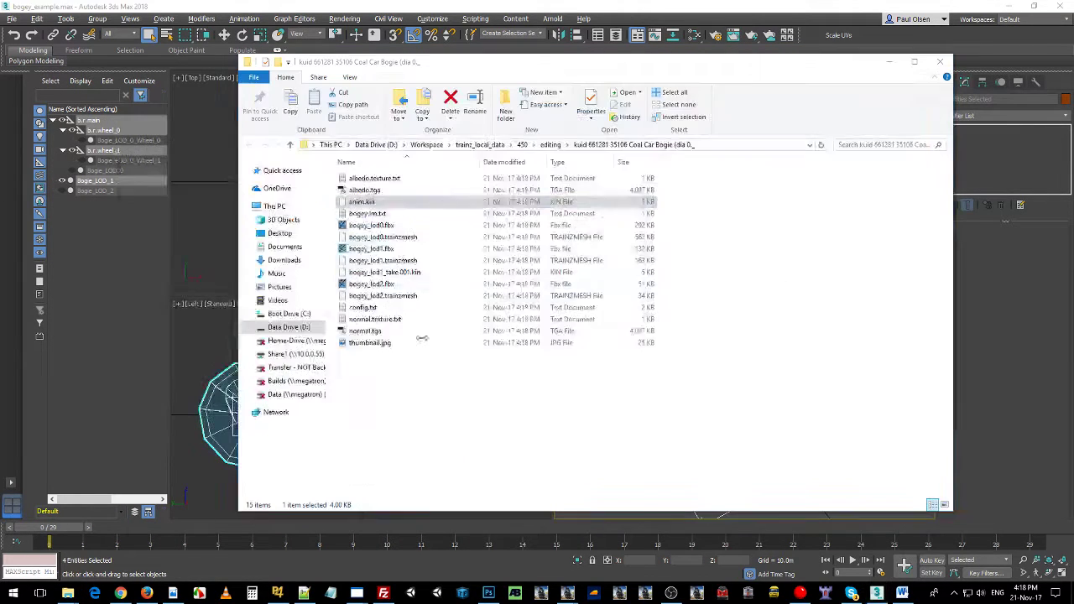
pyautogui.click(375, 239)
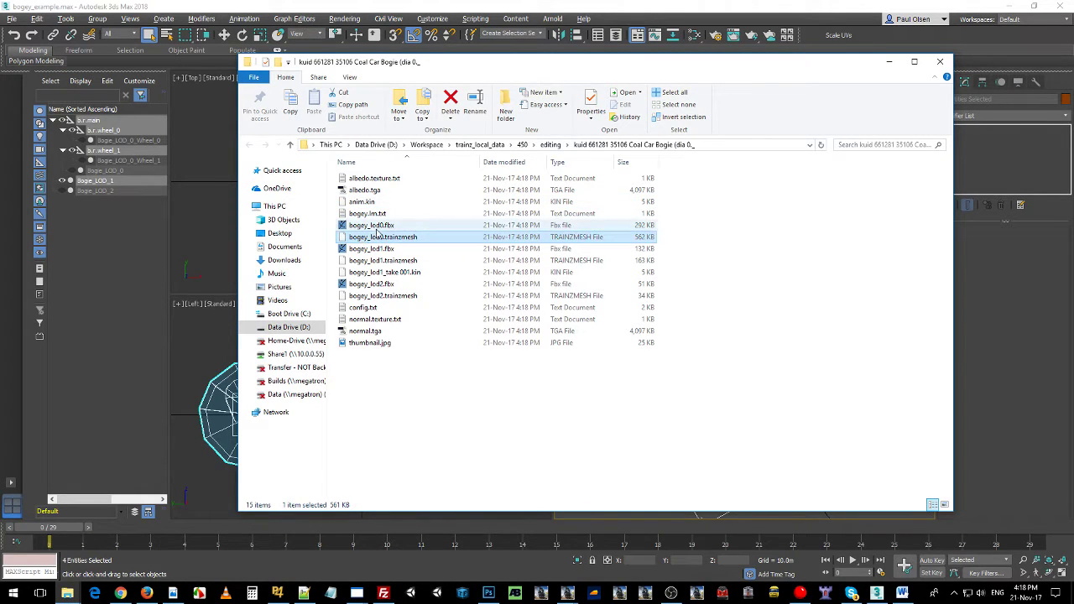
pyautogui.click(375, 273)
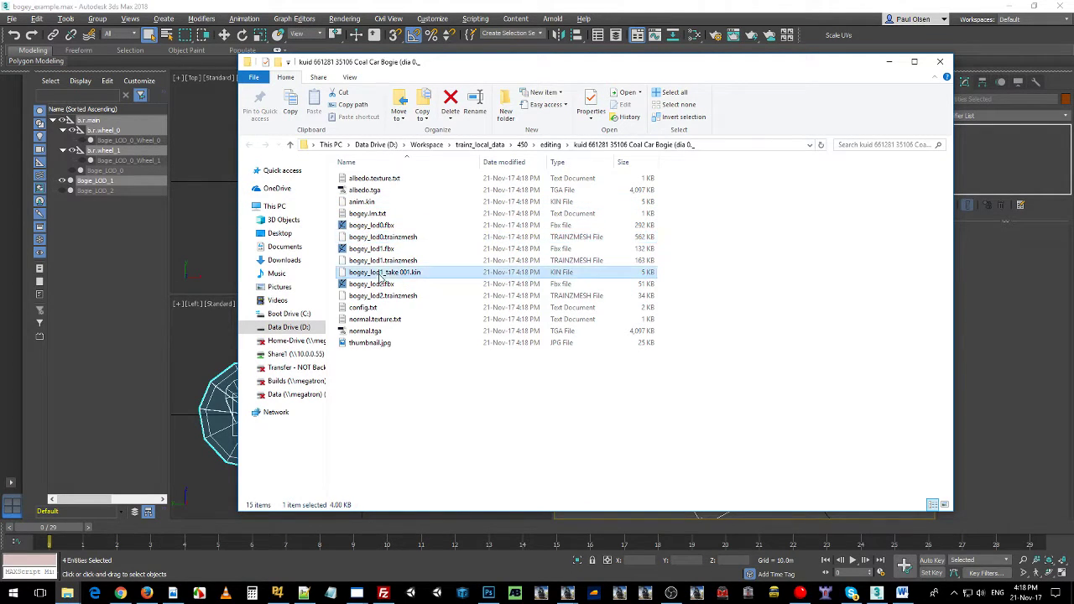
pyautogui.click(380, 205)
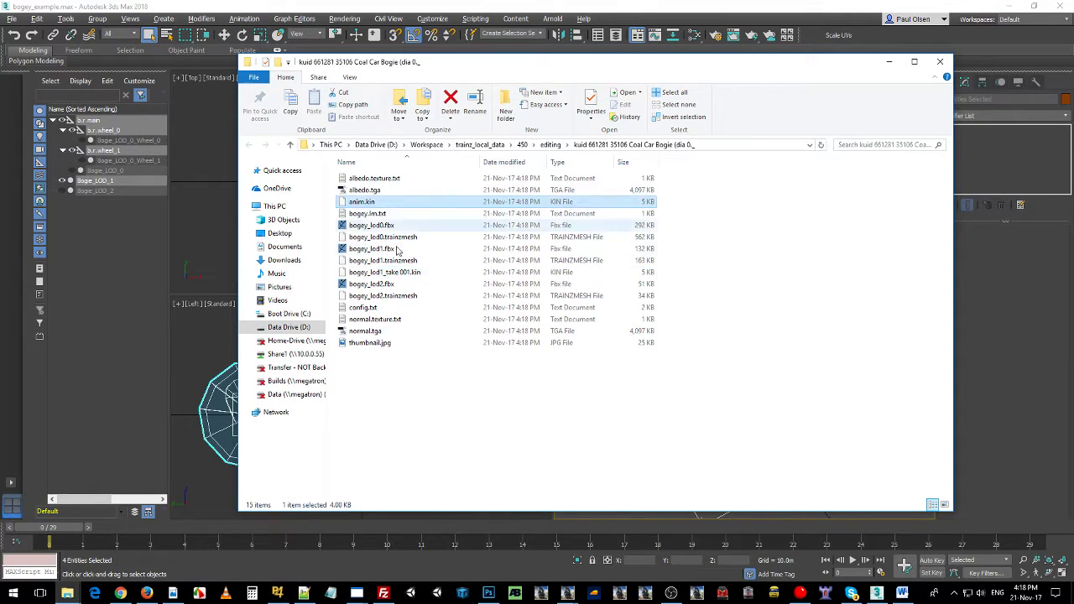
pyautogui.click(384, 272)
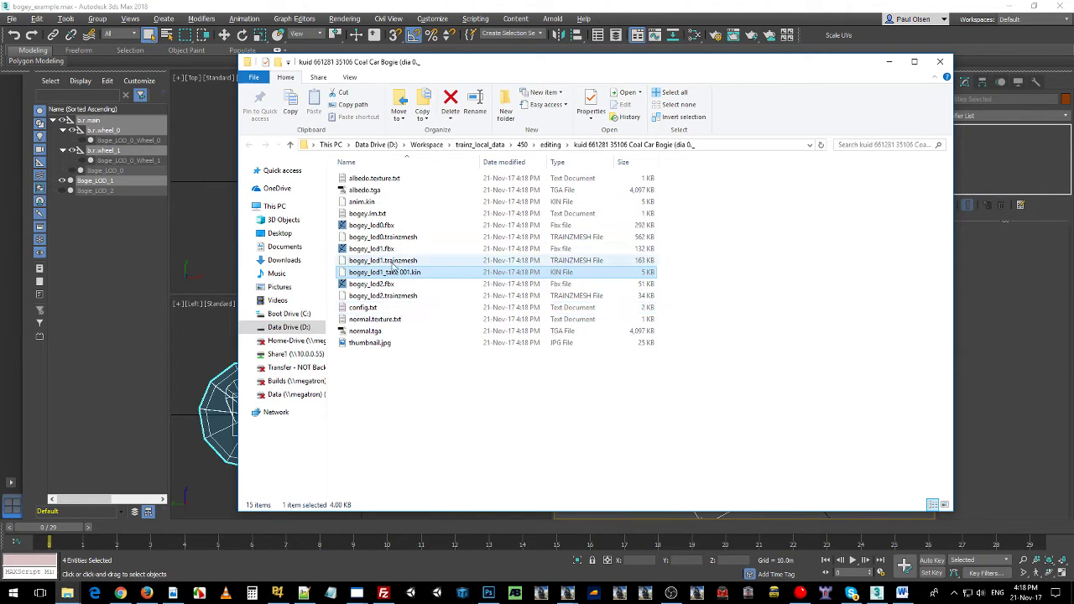
pyautogui.click(393, 261)
pyautogui.click(401, 237)
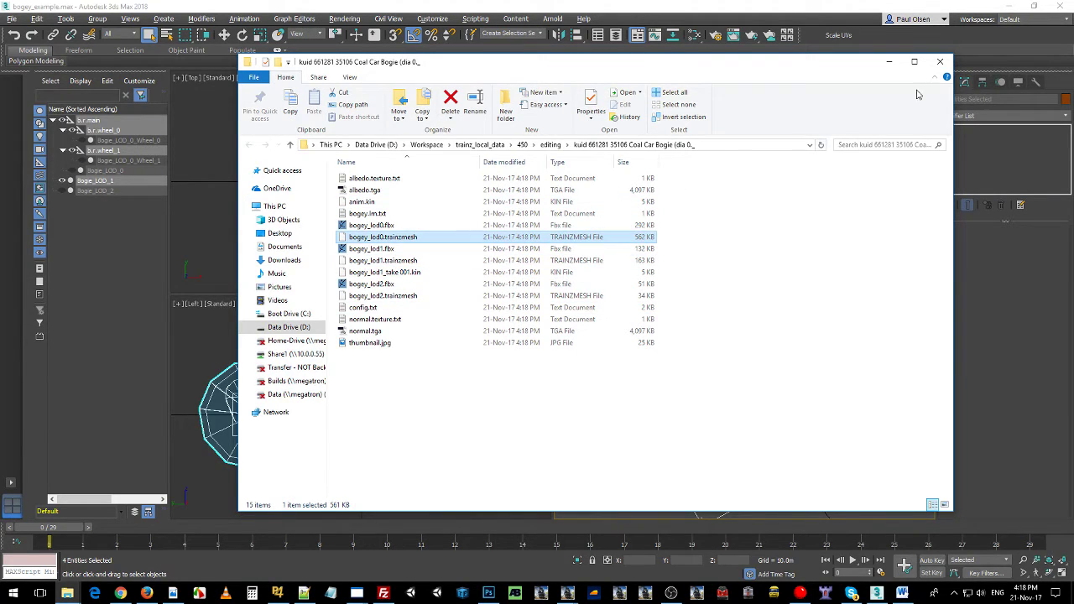
# Close the editing folder, switch to TrainzContent and submit the edits to Coal Car Bogie (dia 0.844).
pyautogui.click(939, 61)
pyautogui.hotkey('alt', 'Tab')
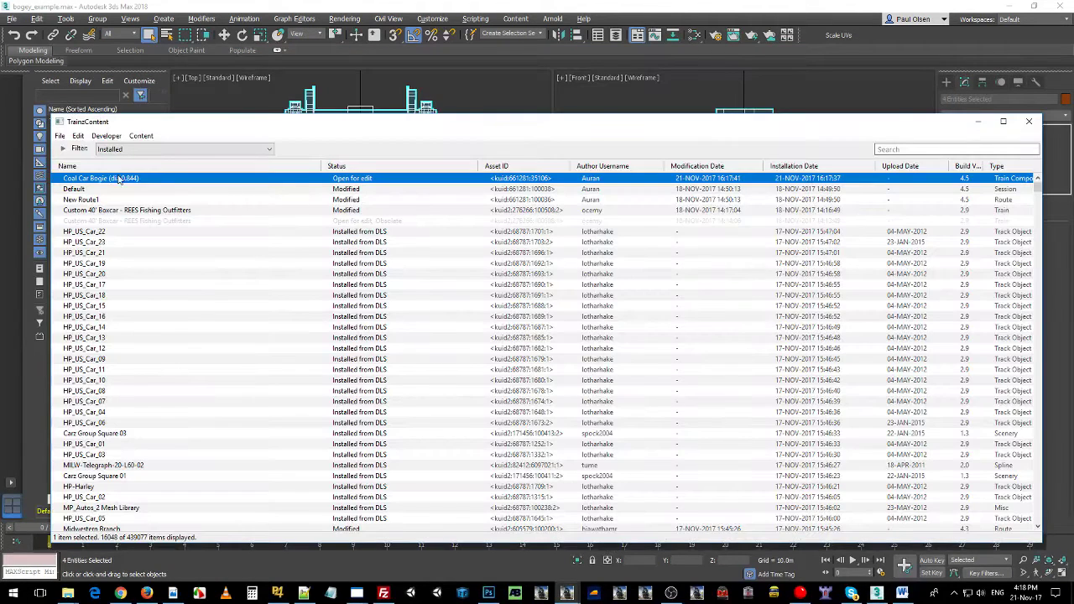
pyautogui.rightClick(120, 178)
# Preview the Custom 40' Boxcar - REES Fishing Outfitters asset at near and far distances, and close the preview.
pyautogui.click(166, 210)
pyautogui.hotkey('ctrl', '2')
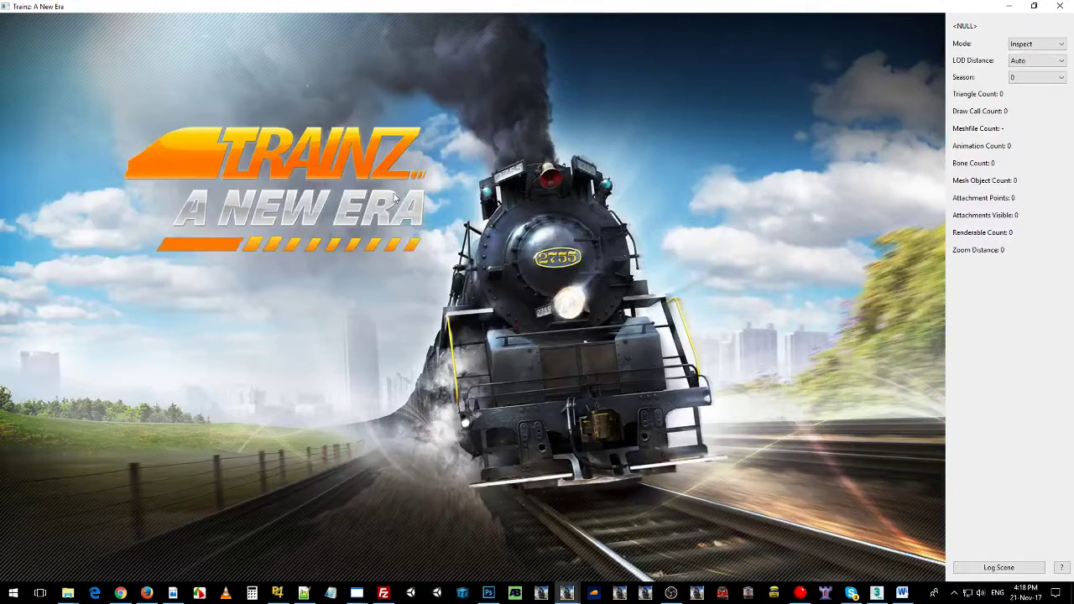
pyautogui.moveTo(394, 204)
pyautogui.mouseDown()
pyautogui.moveTo(438, 230)
pyautogui.moveTo(435, 217)
pyautogui.moveTo(403, 212)
pyautogui.mouseUp()
pyautogui.scroll(3, 402, 216)
pyautogui.scroll(-6, 402, 216)
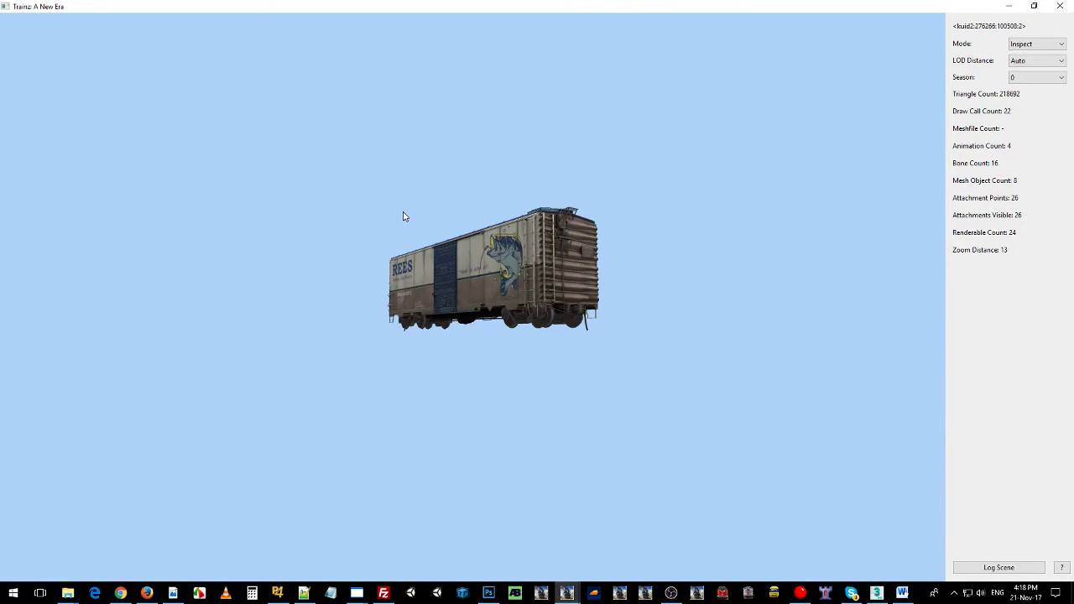
pyautogui.scroll(-2, 403, 212)
pyautogui.moveTo(402, 212); pyautogui.dragTo(437, 222)
pyautogui.scroll(4, 482, 223)
pyautogui.scroll(3, 437, 222)
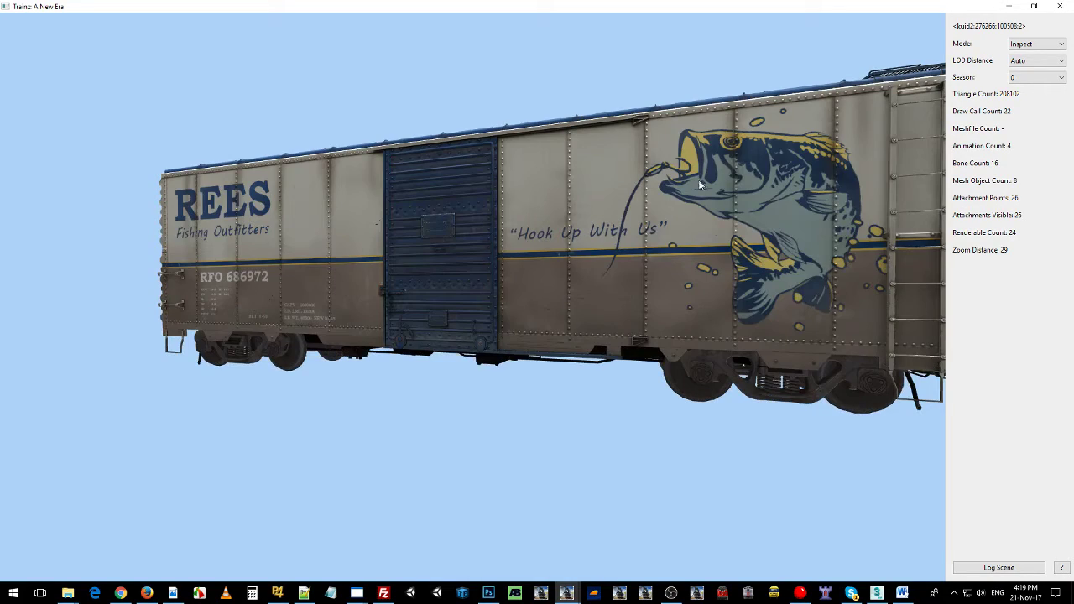
pyautogui.click(1059, 10)
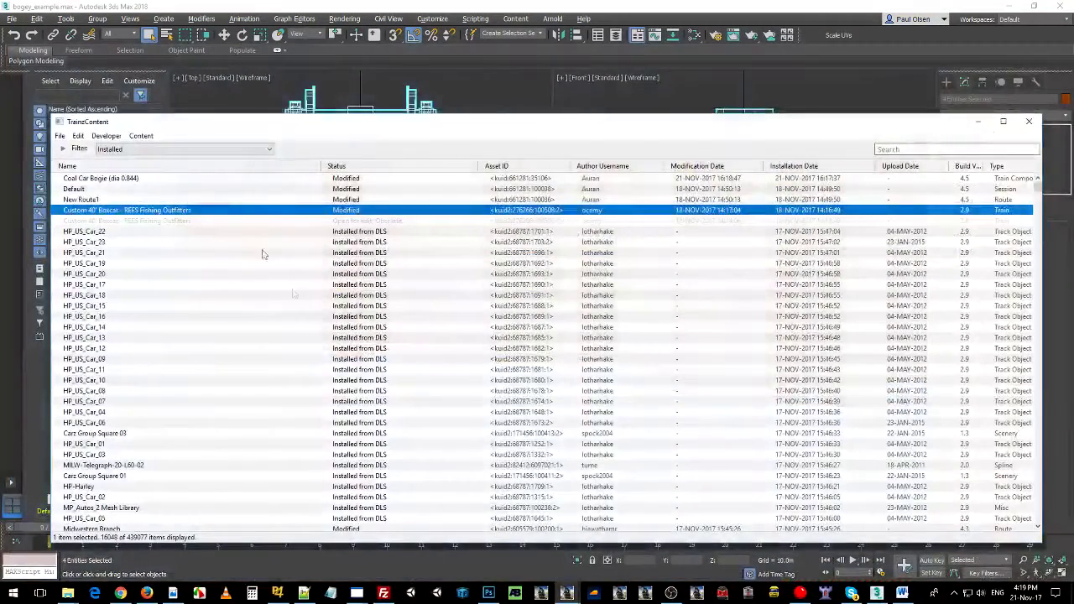
# Open the Default session in Driver and dismiss the QuickDrive driving mode selection.
pyautogui.rightClick(168, 190)
pyautogui.moveTo(220, 270)
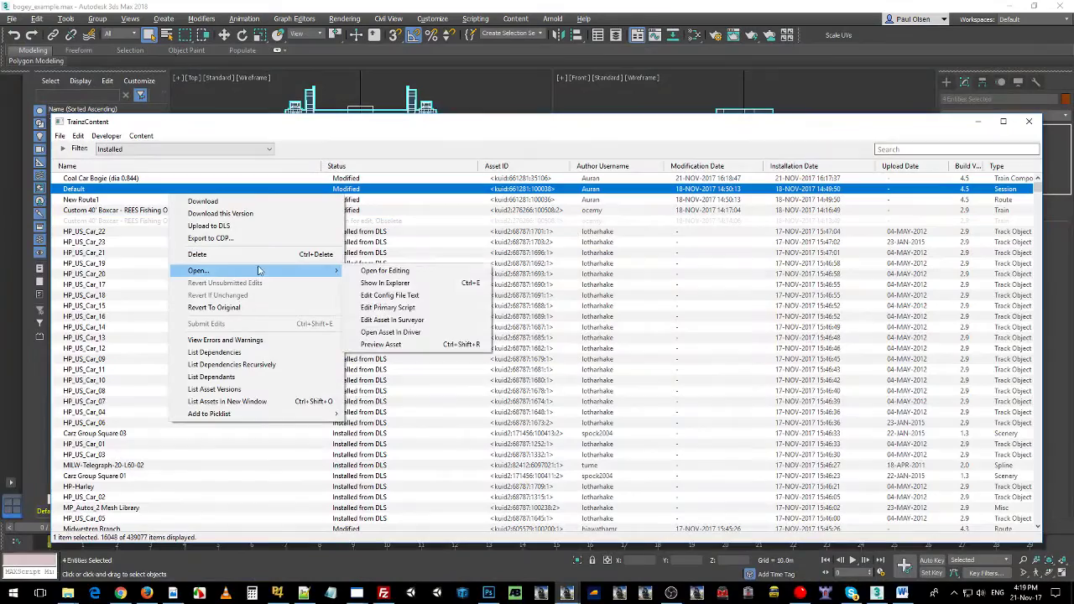
pyautogui.click(406, 333)
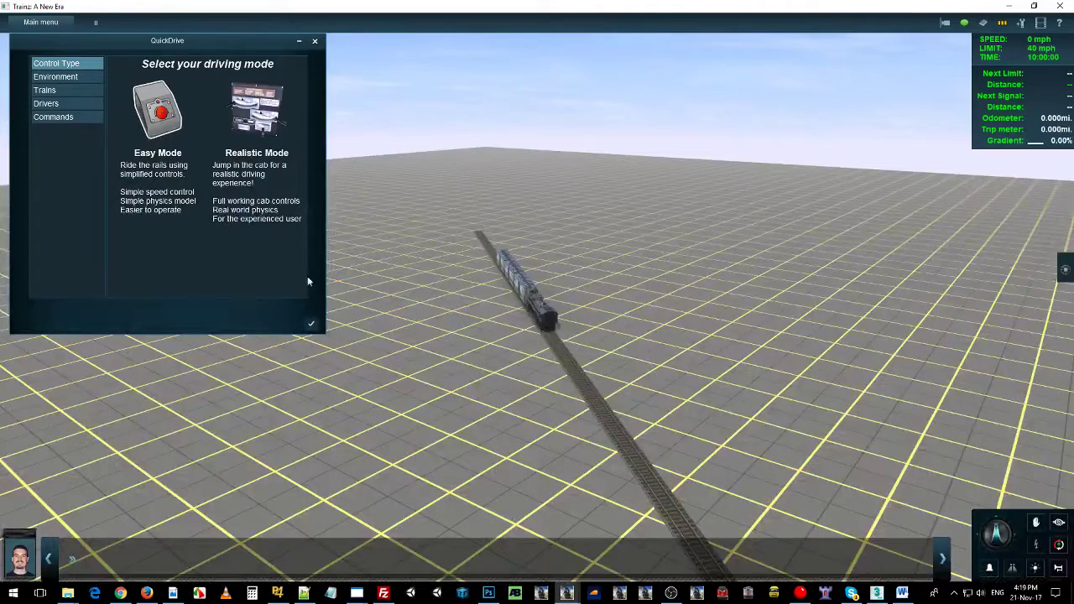
pyautogui.click(319, 331)
# Switch to TrainzContent, preview the Coal Car Bogie (dia 0.844) asset on its own, and close the preview.
pyautogui.hotkey('alt', 'Tab')
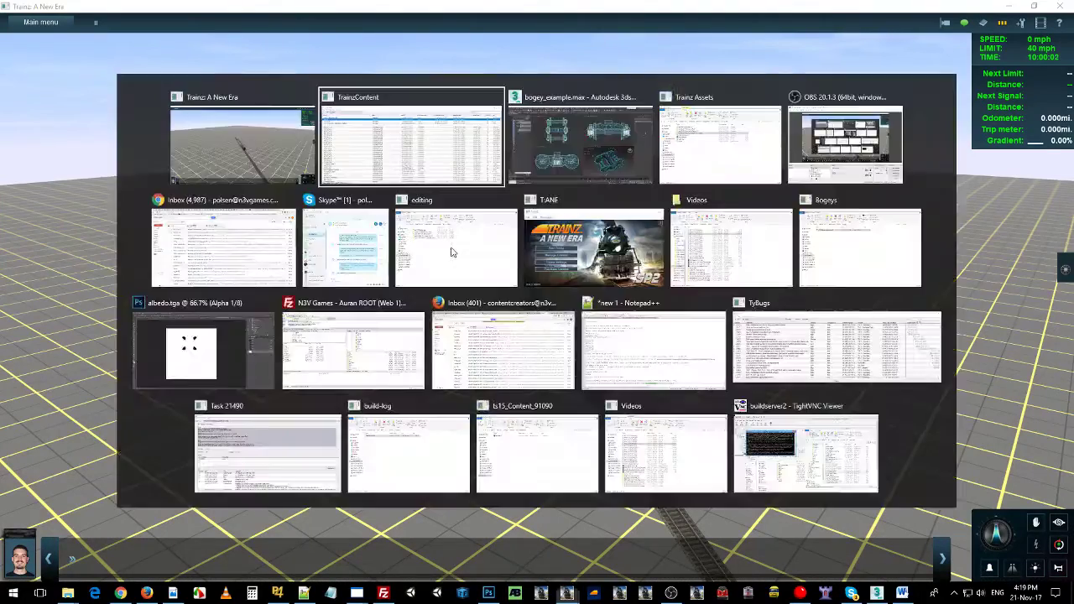
pyautogui.doubleClick(185, 179)
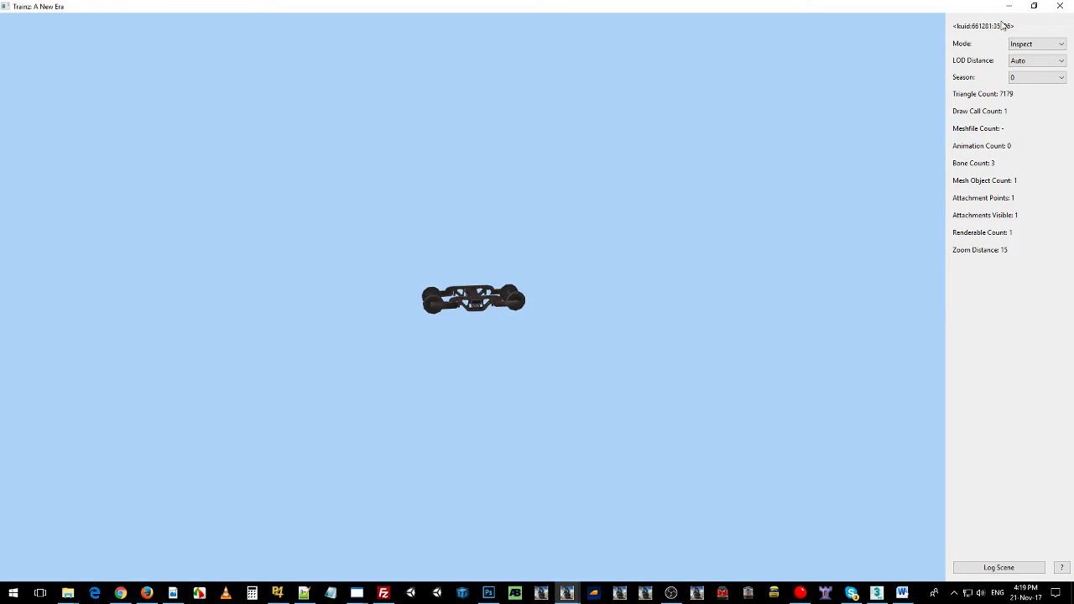
pyautogui.click(1061, 6)
# Return to the Driver session, switch to the free camera and view the bogie of the boxcar beside the locomotive up close.
pyautogui.click(577, 13)
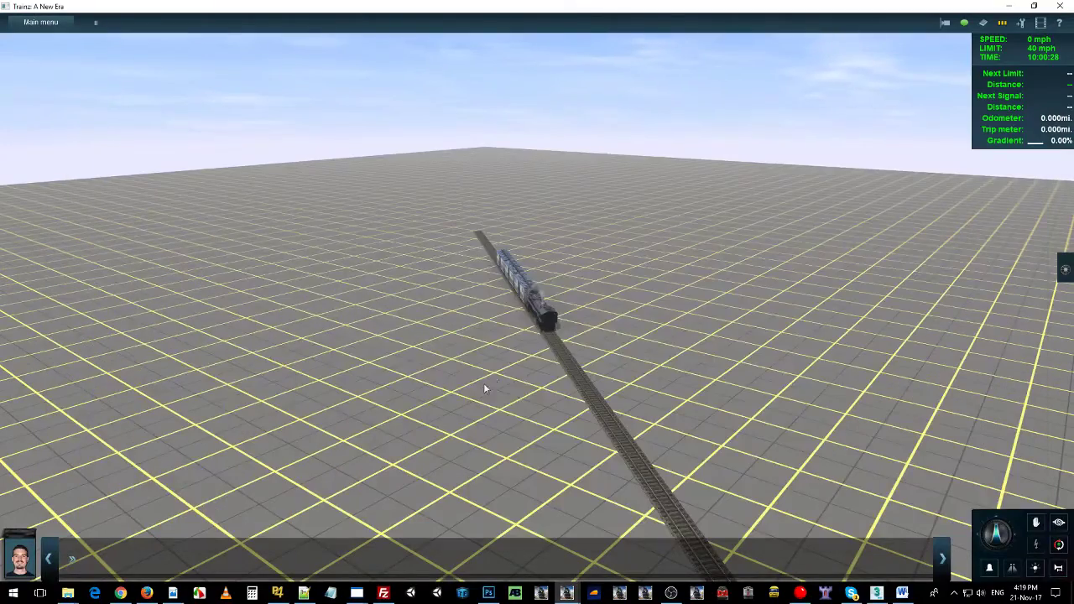
pyautogui.press('4')
pyautogui.press('Left')
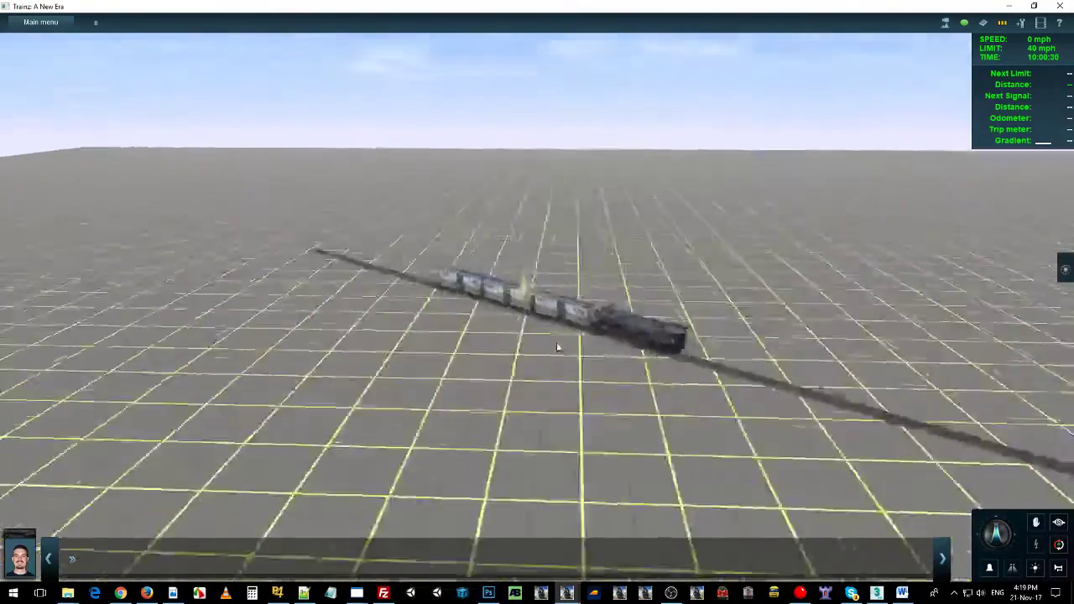
pyautogui.rightClick(625, 340)
pyautogui.scroll(8, 625, 340)
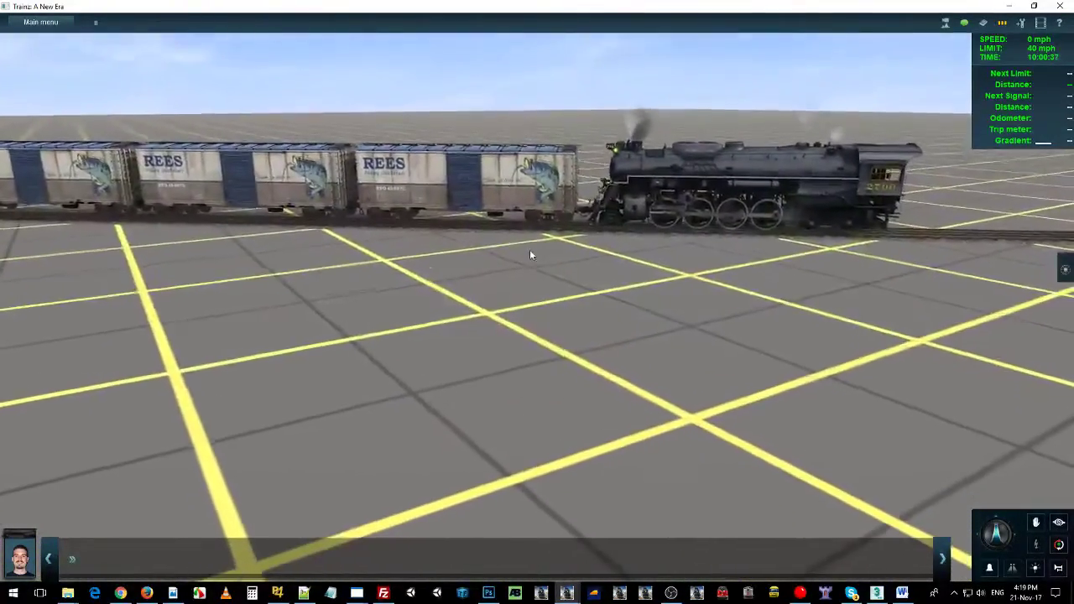
pyautogui.scroll(10, 544, 277)
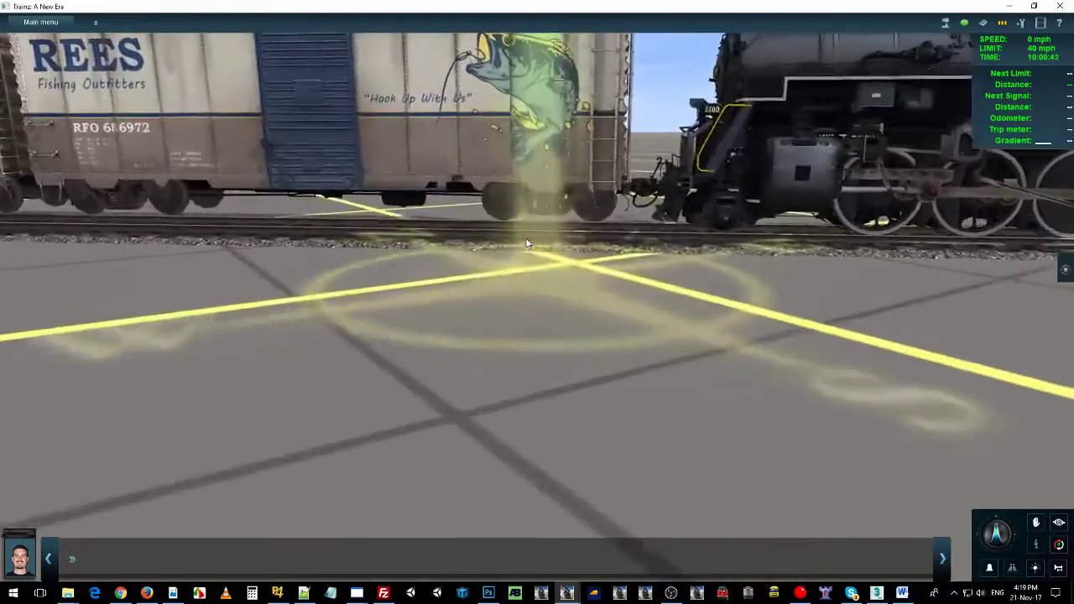
# Compare the boxcar bogies from nearer and farther camera distances to check the LOD transition.
pyautogui.scroll(-6, 538, 256)
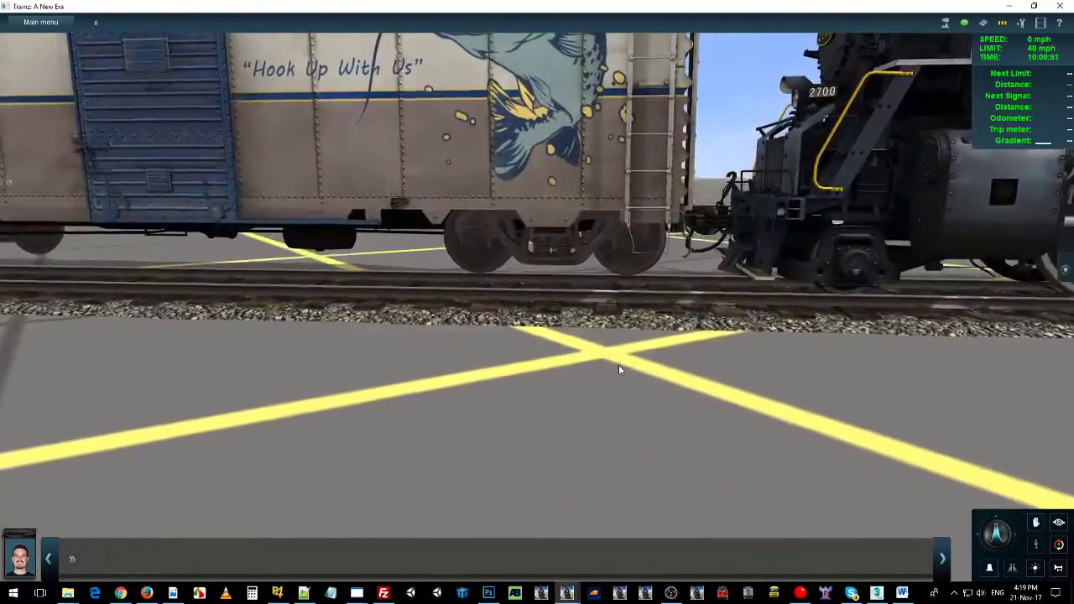
pyautogui.scroll(-5, 618, 370)
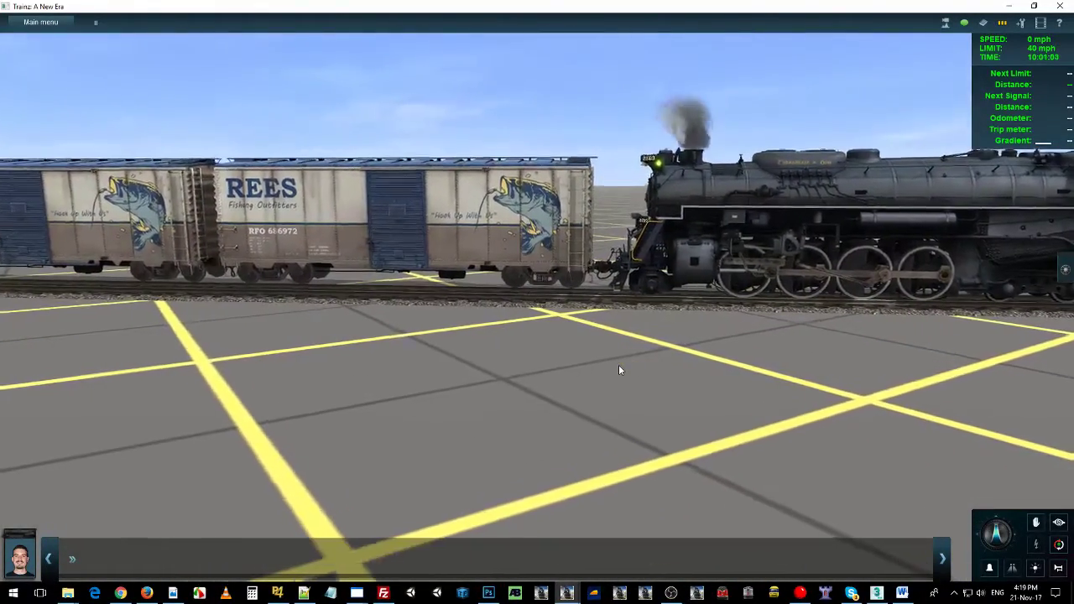
pyautogui.scroll(3, 620, 373)
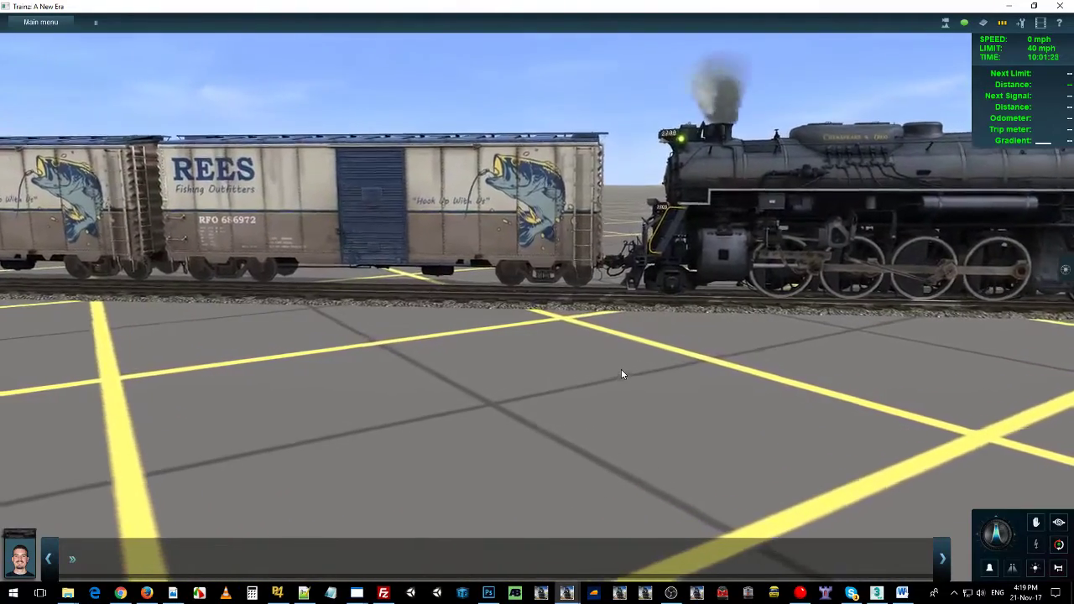
pyautogui.scroll(3, 622, 374)
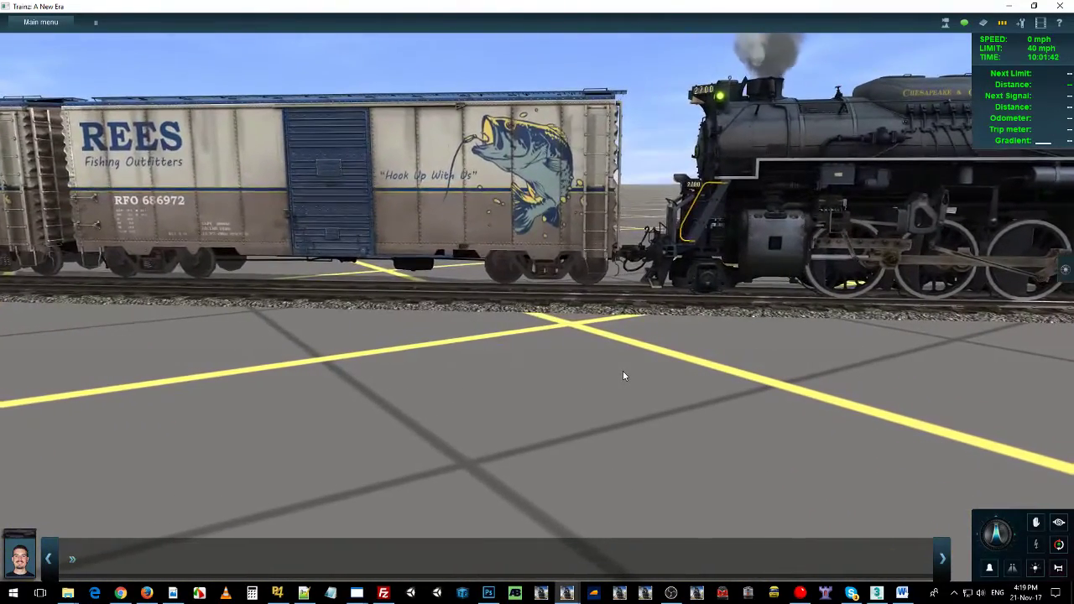
pyautogui.scroll(-3, 624, 375)
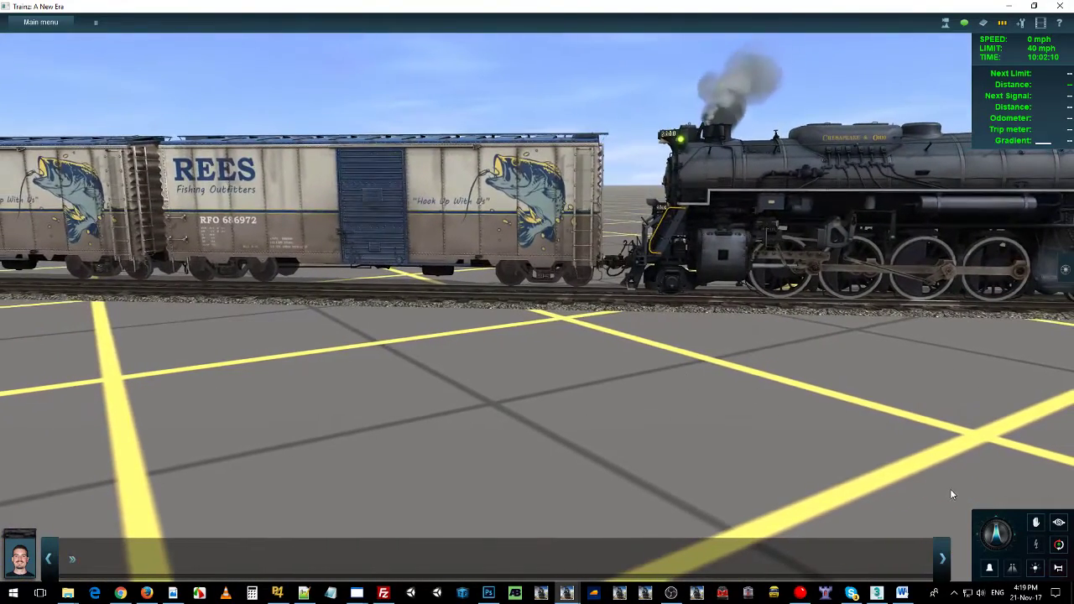
pyautogui.scroll(-2, 590, 334)
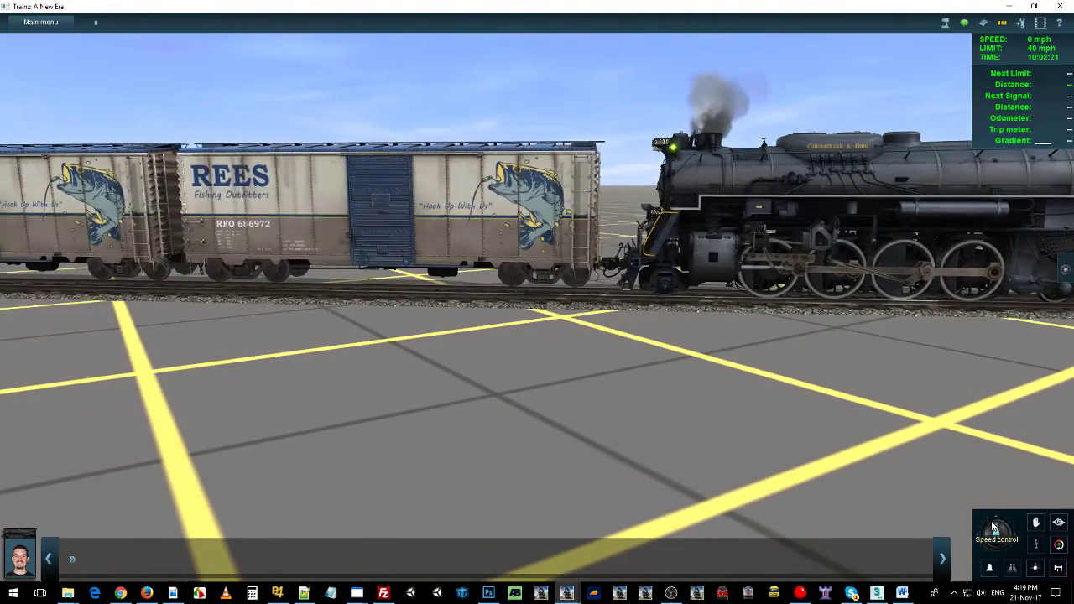
# Run the train slowly in both directions along the track to check the turning bogie wheels, and stop it.
pyautogui.click(994, 527)
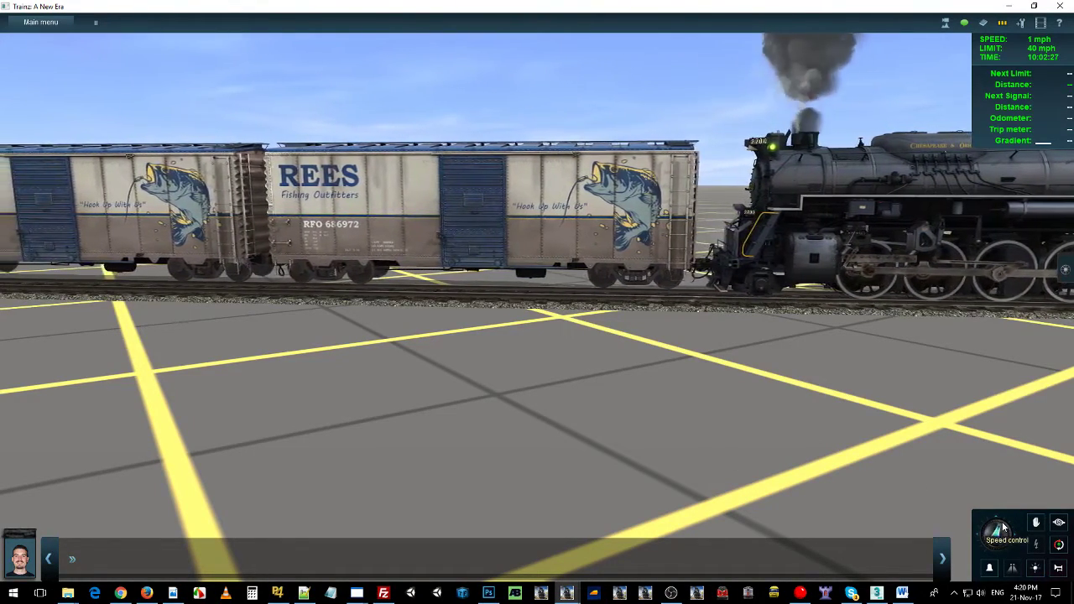
pyautogui.click(998, 528)
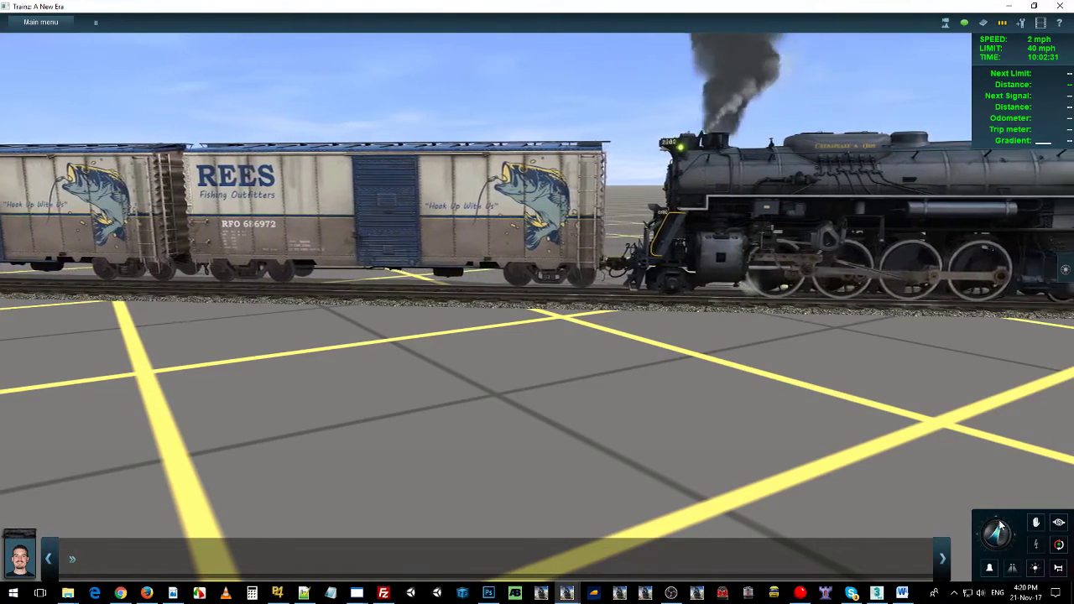
pyautogui.moveTo(1004, 525); pyautogui.dragTo(980, 522)
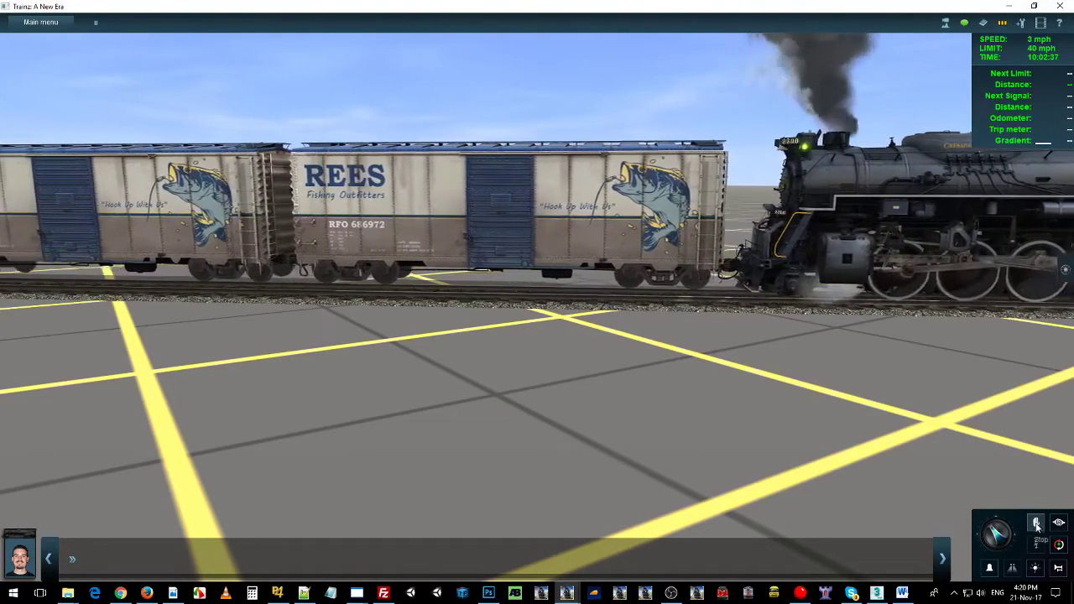
# Inspect the bogies of the boxcar coupled to the locomotive from several camera angles.
pyautogui.rightClick(641, 320)
pyautogui.moveTo(663, 307); pyautogui.dragTo(546, 305, button='right')
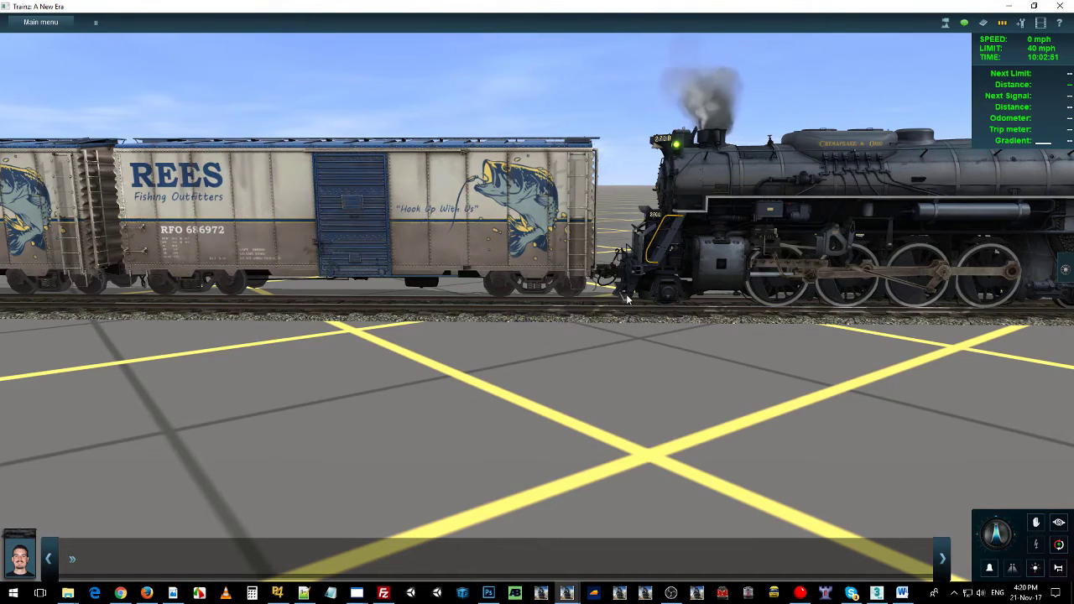
pyautogui.click(551, 341)
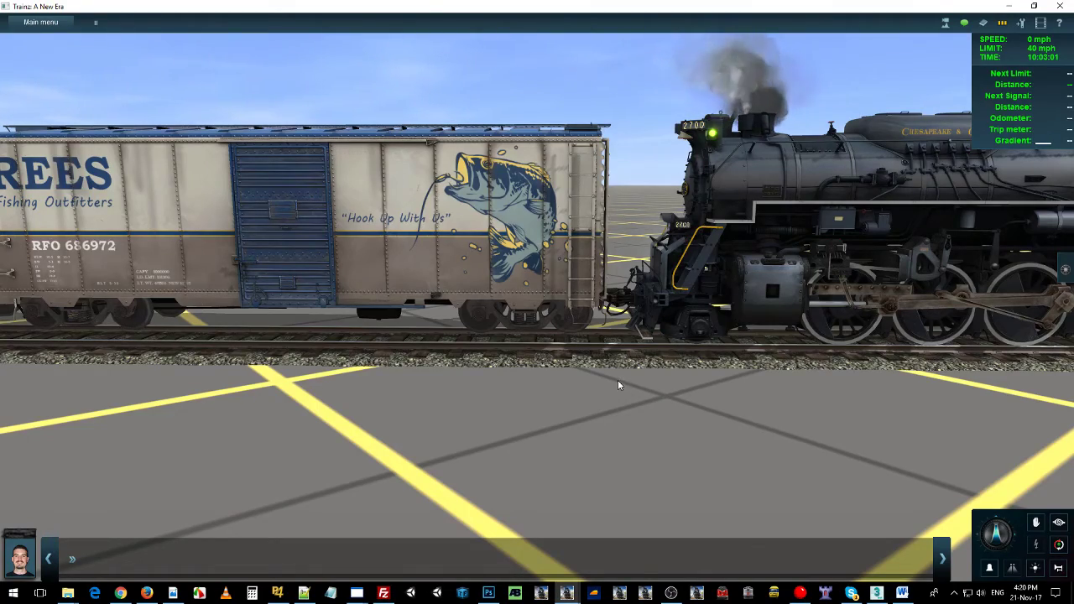
pyautogui.press('Left')
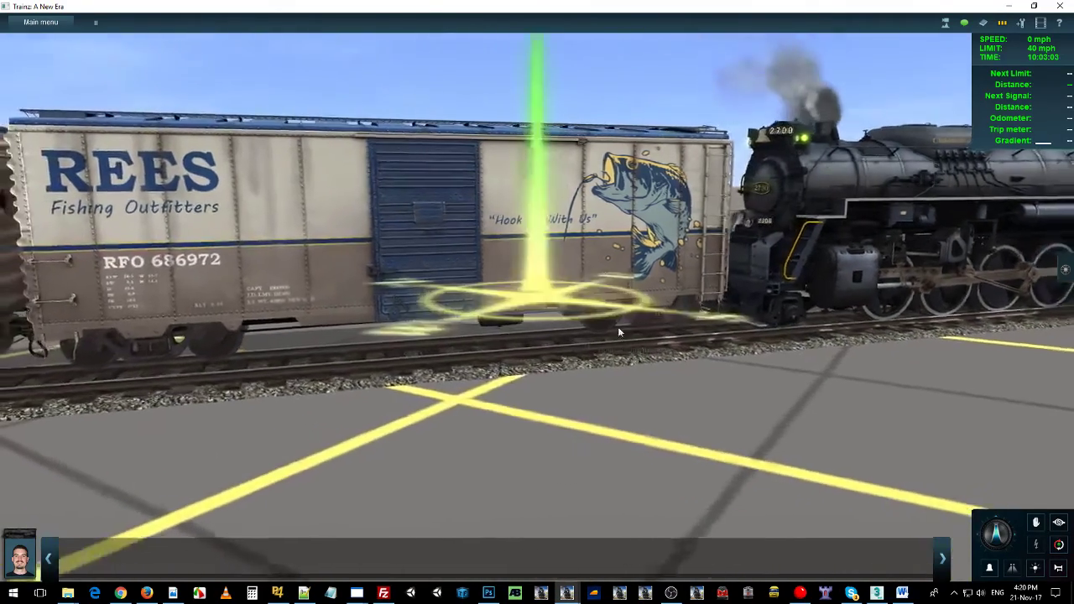
pyautogui.press('Right')
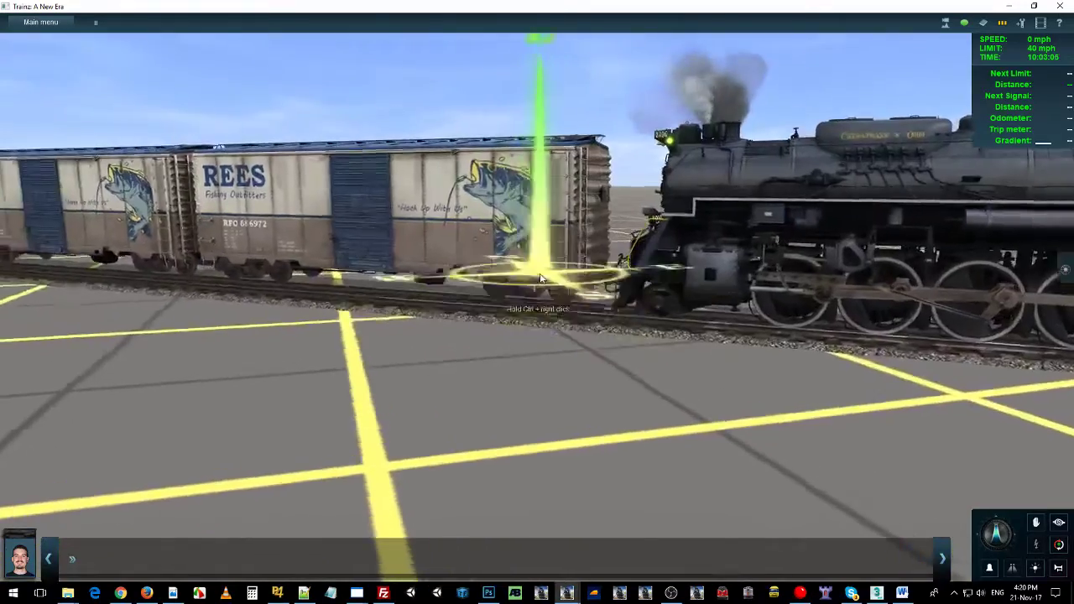